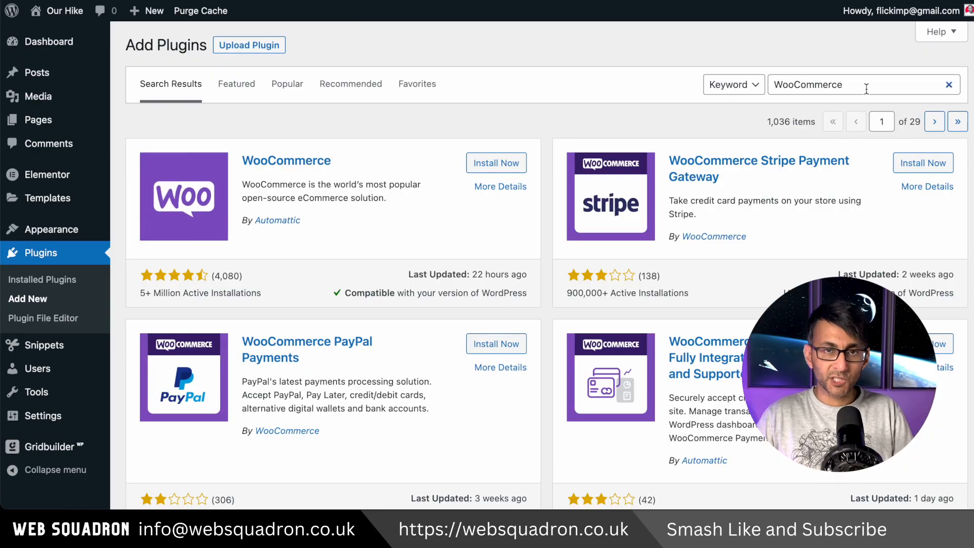
Step: Install the WooCommerce plugin and submit the store details with United Kingdom (UK) as the country, leaving the mailbox tips option off
left_click(483, 164)
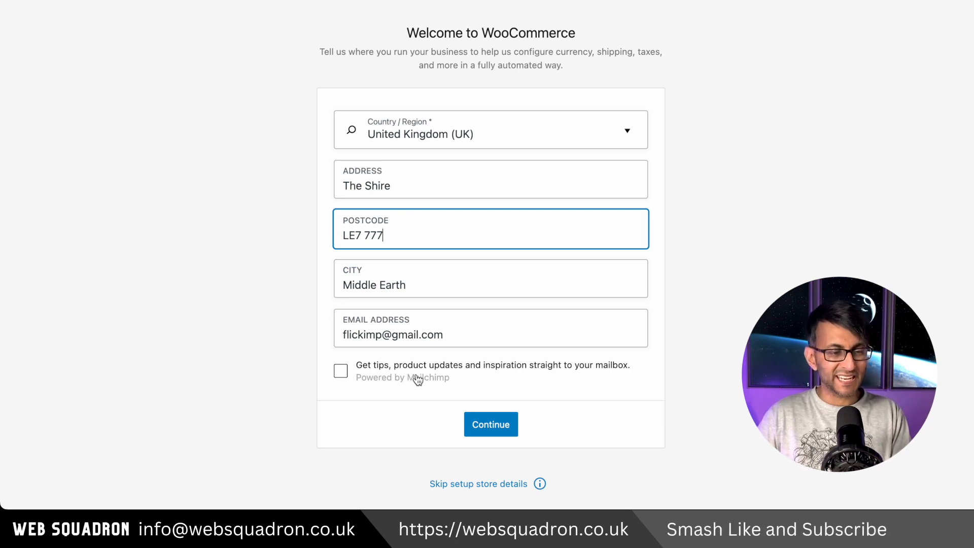
left_click(501, 425)
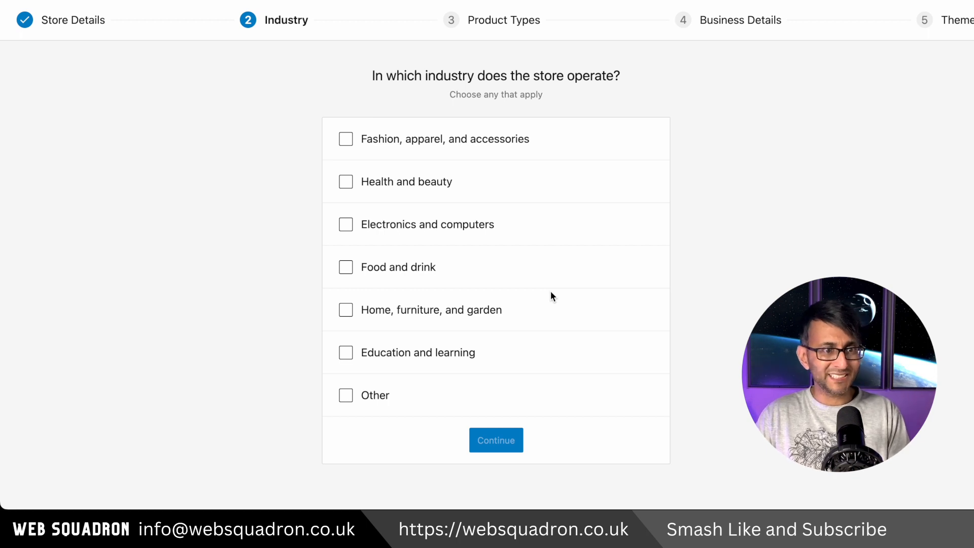
Step: Set the store profile to Electronics and computers, Physical products, 1 - 10 products and No for currently selling elsewhere
left_click(468, 231)
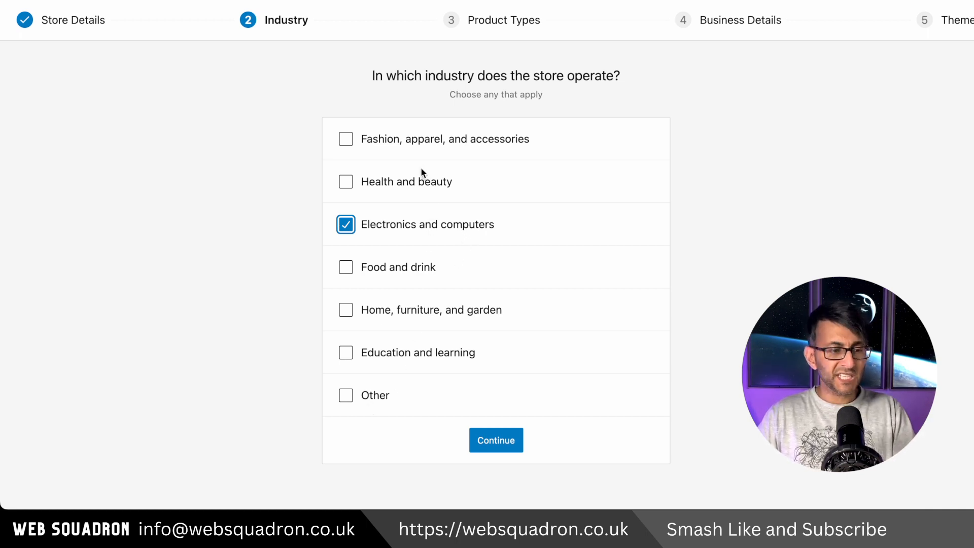
left_click(490, 440)
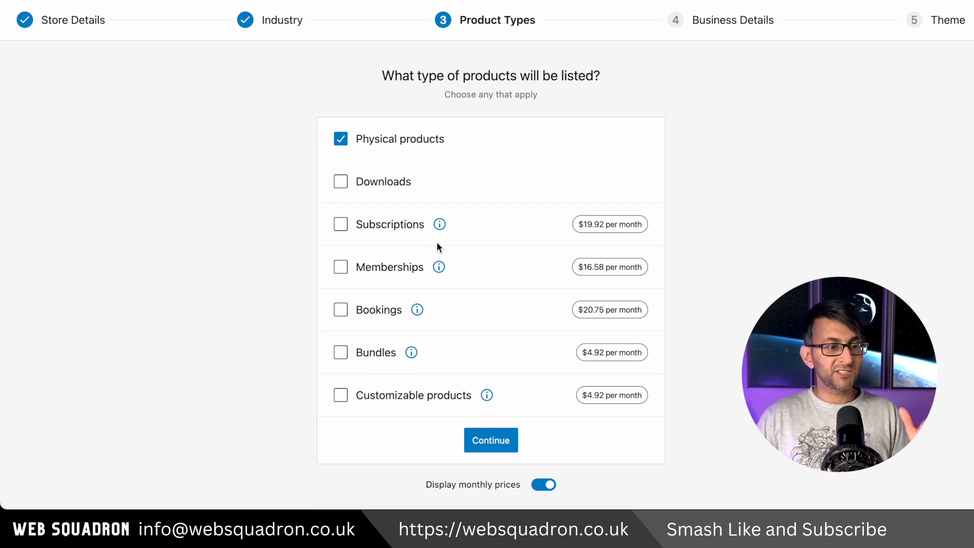
mouse_move(437, 233)
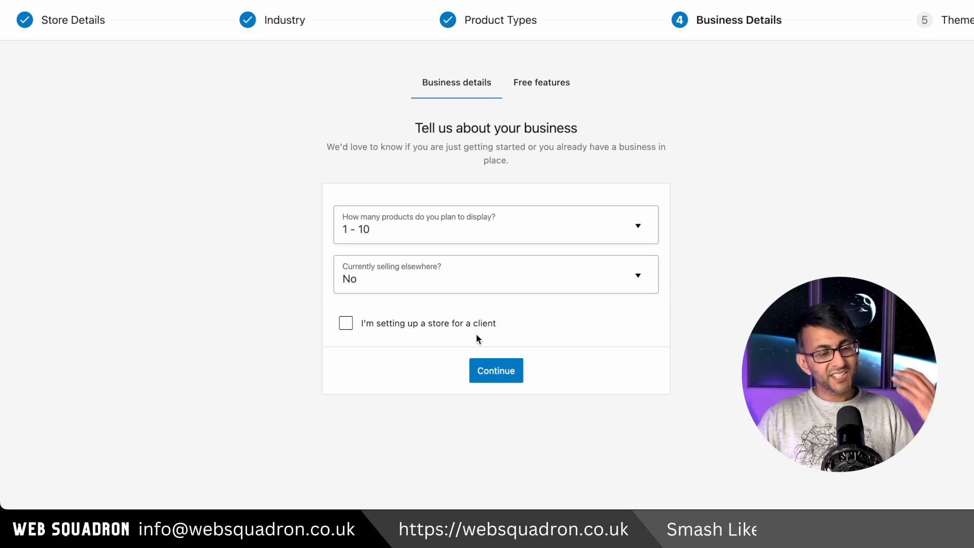
left_click(511, 375)
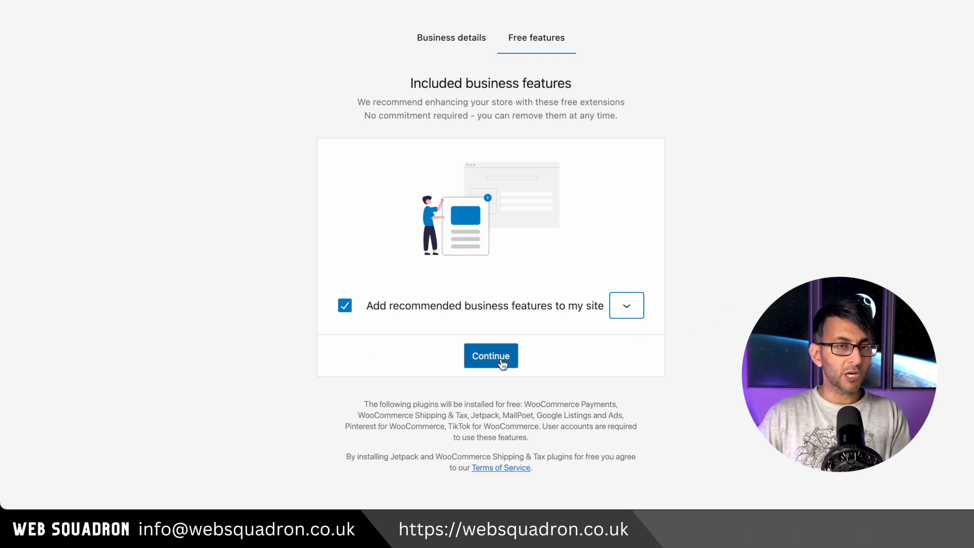
Step: Exclude Jetpack, MailPoet, Google Listings and Ads, and TikTok for WooCommerce from the recommended business features, and continue with the remaining ones
left_click(625, 305)
scroll(623, 302, "down", 2)
scroll(624, 303, "up", 2)
scroll(624, 303, "down", 4)
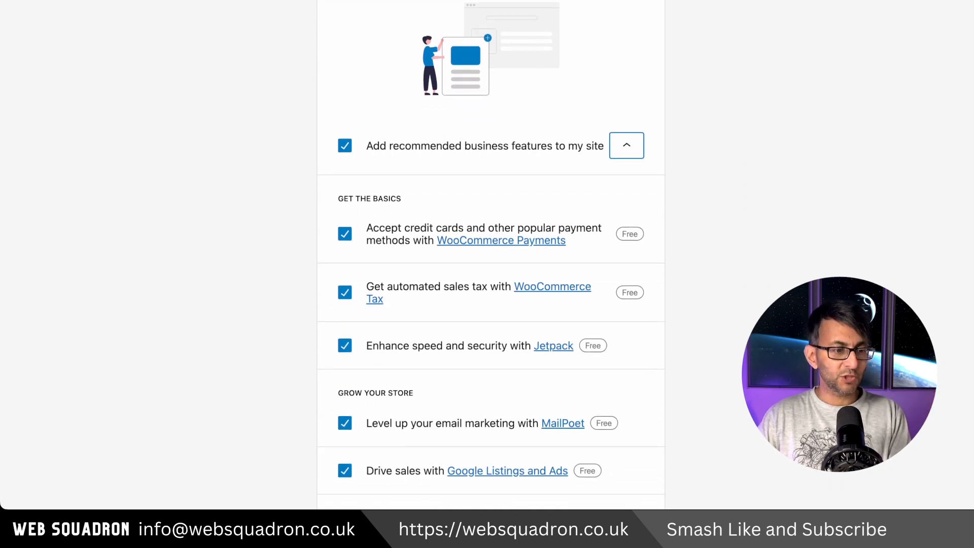
scroll(416, 358, "down", 1)
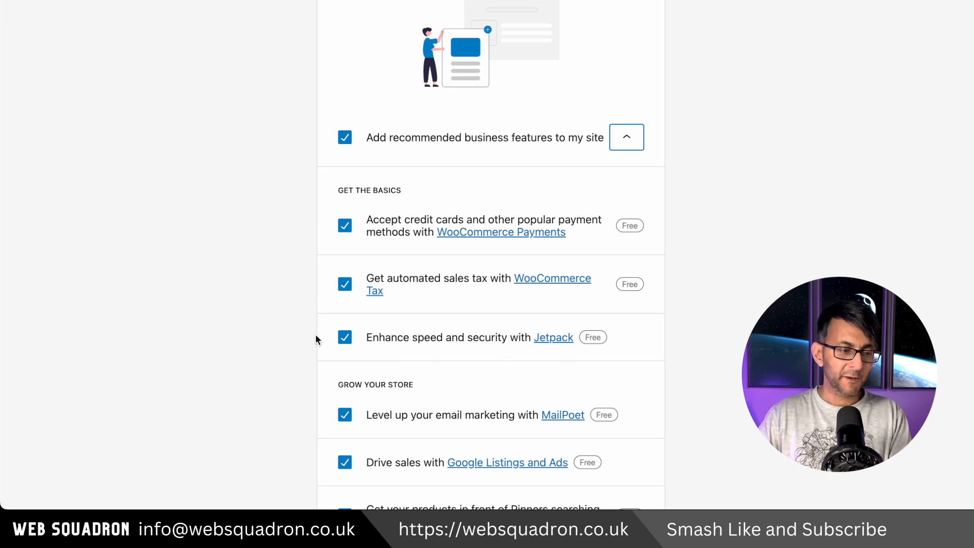
left_click(345, 337)
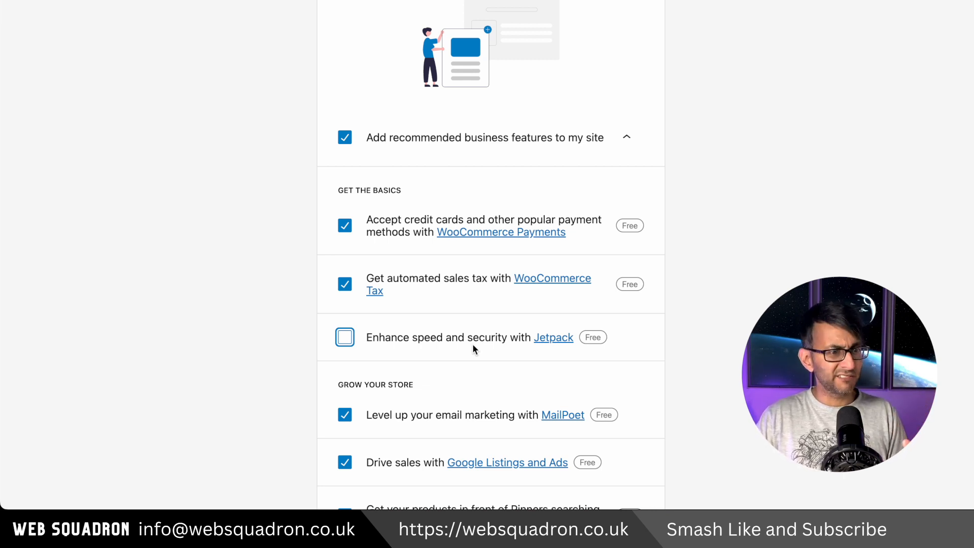
scroll(473, 343, "down", 5)
left_click(344, 148)
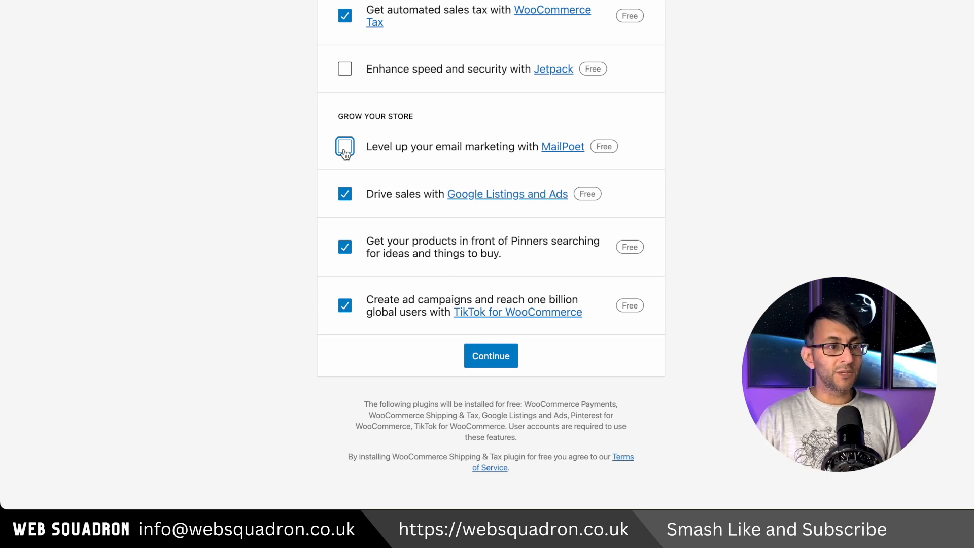
left_click(344, 193)
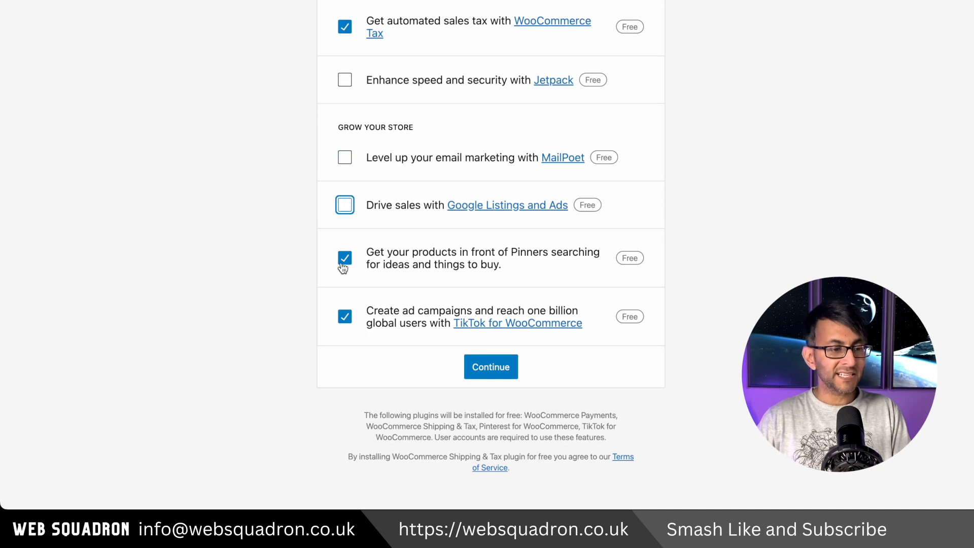
left_click(344, 316)
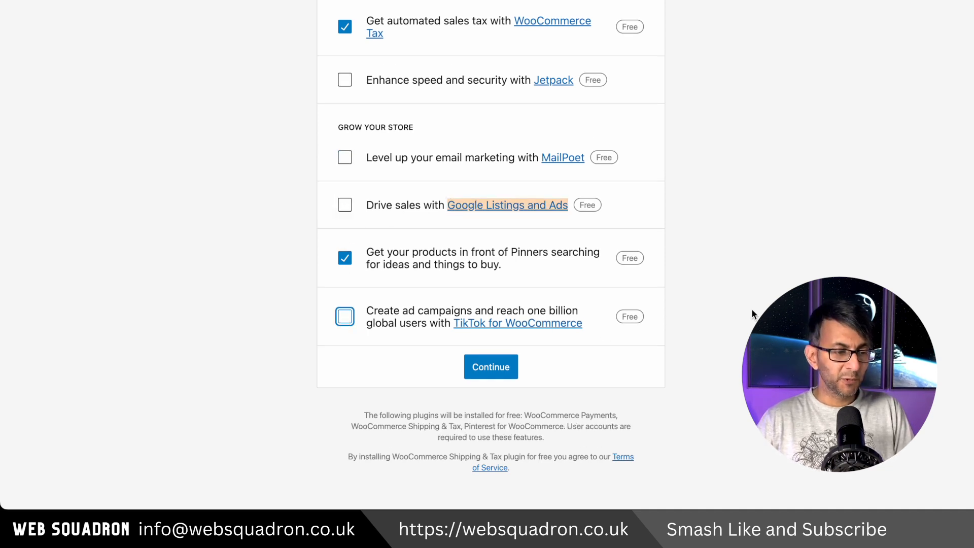
scroll(749, 309, "up", 1)
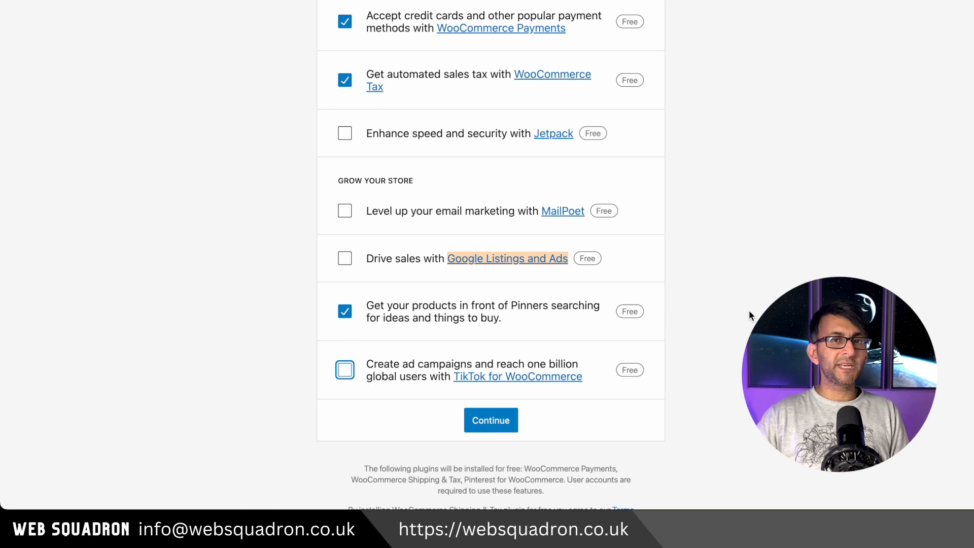
left_click(768, 267)
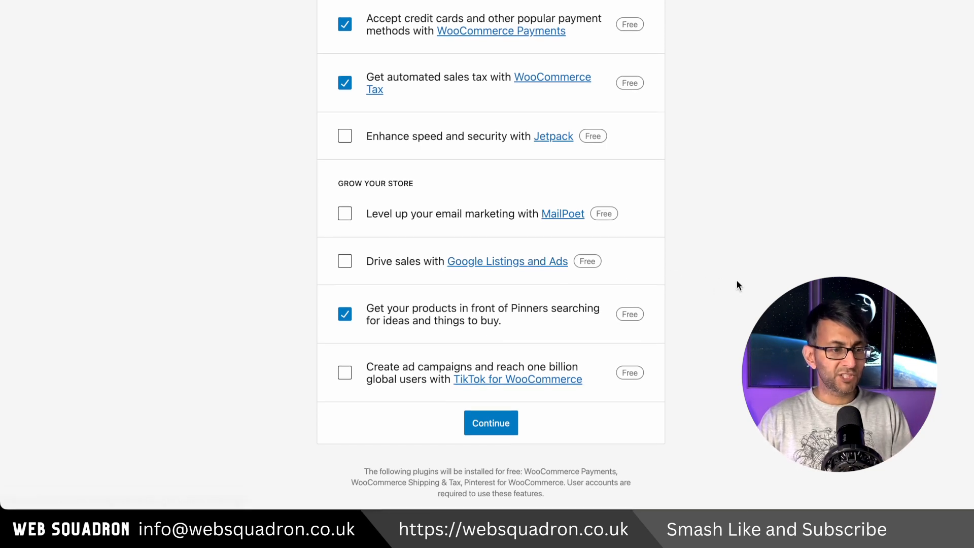
scroll(736, 282, "up", 1)
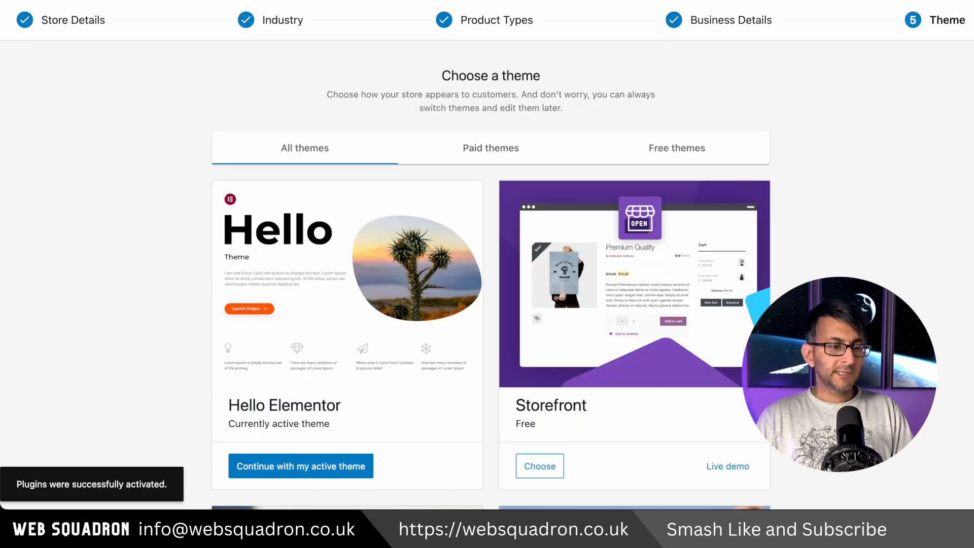
Step: Look through the free and paid store themes offered in the setup wizard, comparing their designs and prices
scroll(490, 305, "down", 10)
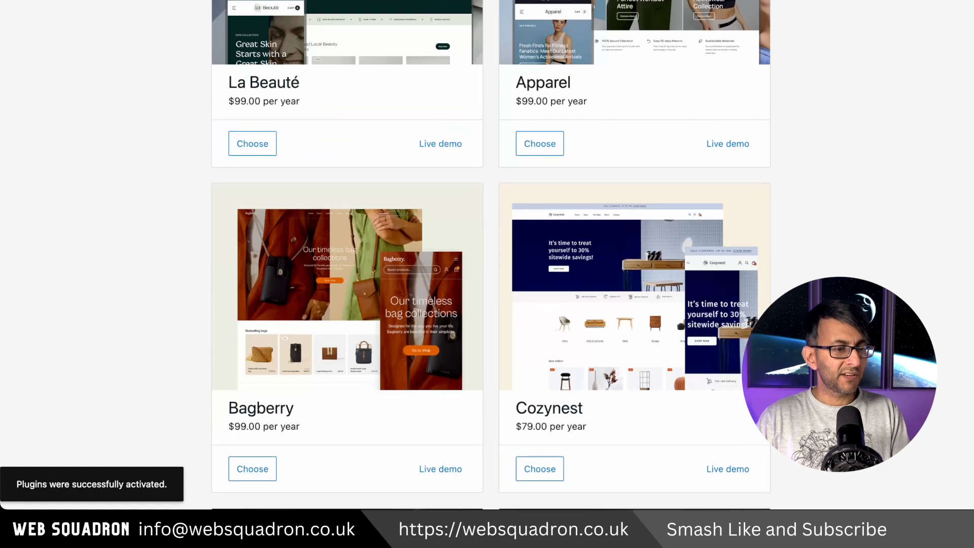
scroll(490, 304, "down", 5)
scroll(490, 253, "down", 3)
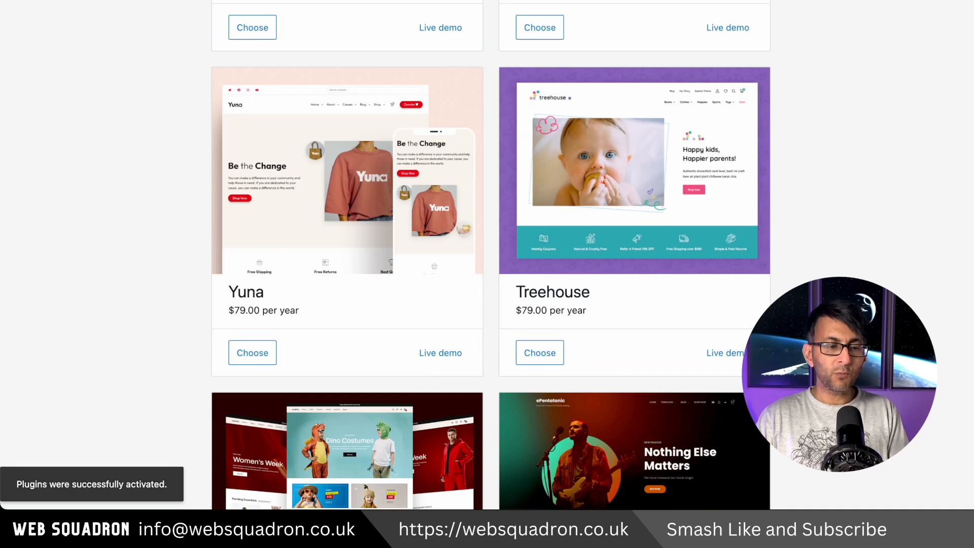
scroll(491, 254, "down", 10)
scroll(491, 253, "up", 20)
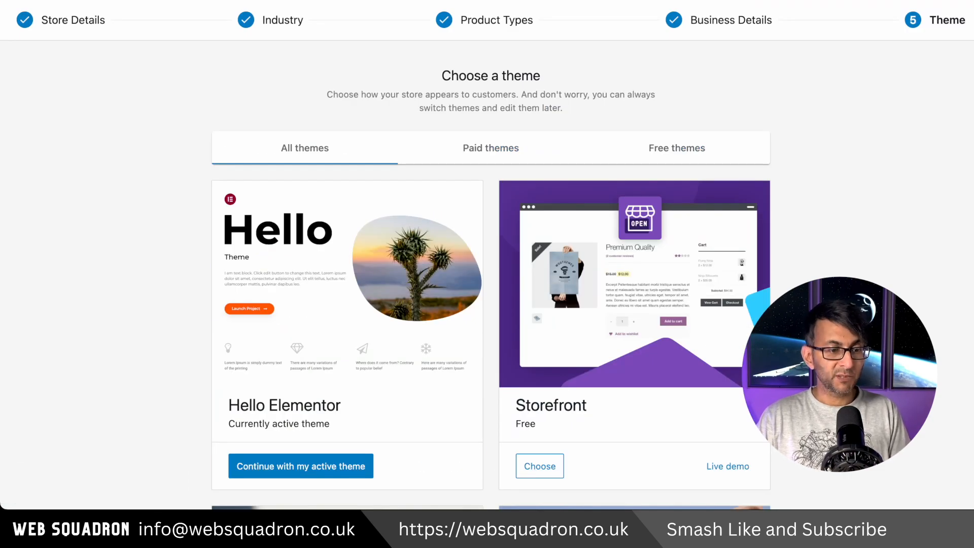
scroll(651, 84, "down", 8)
scroll(651, 84, "up", 5)
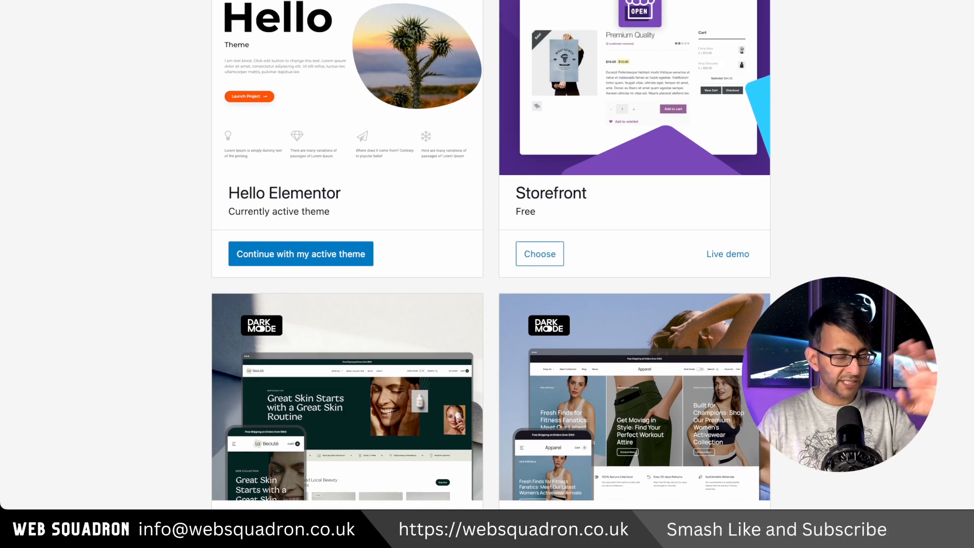
scroll(490, 253, "down", 5)
scroll(490, 254, "down", 1)
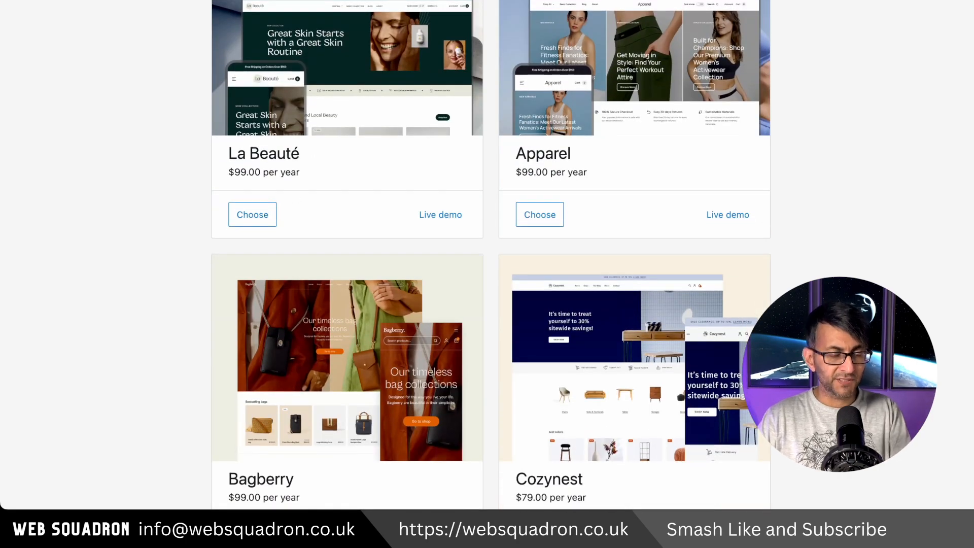
scroll(490, 253, "down", 6)
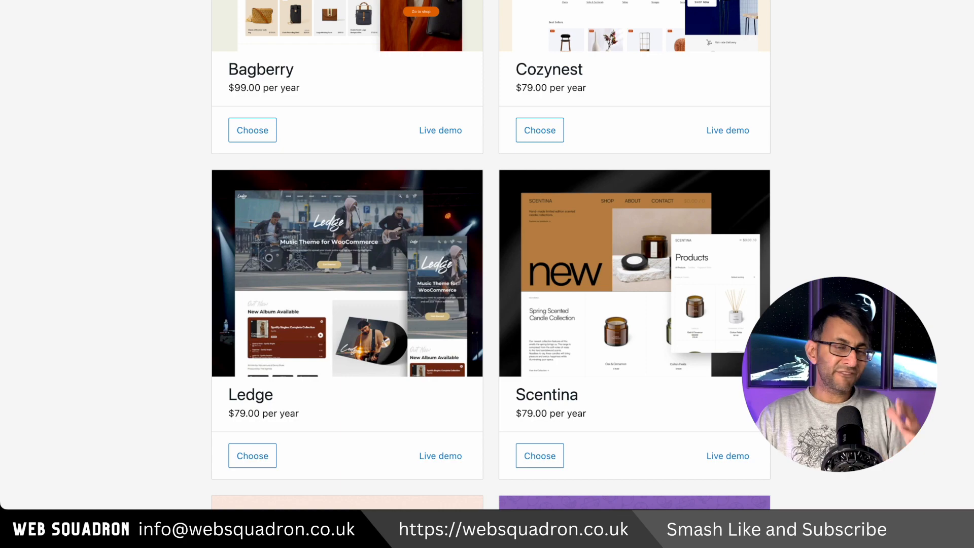
scroll(491, 253, "down", 13)
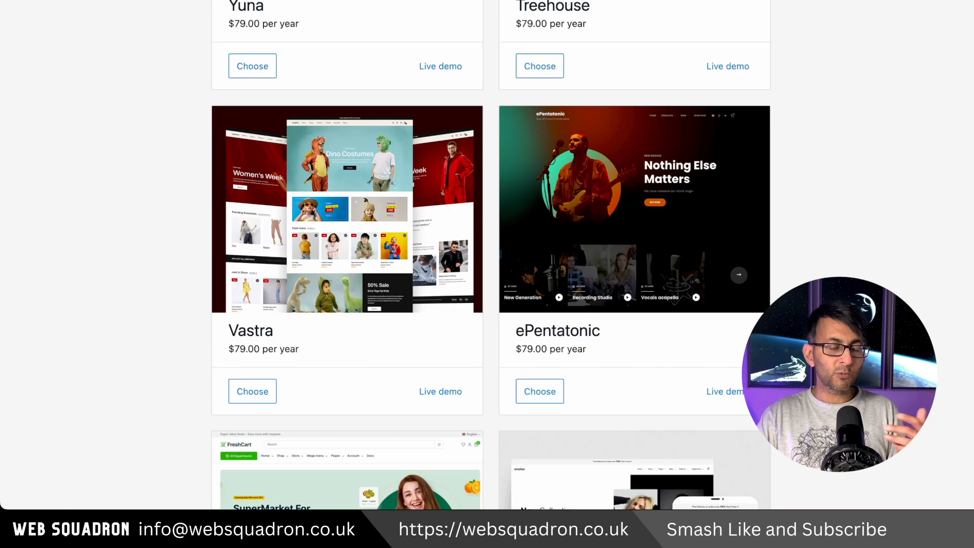
Step: Keep the active Hello Elementor theme for the store and finish the setup wizard
scroll(490, 253, "up", 1)
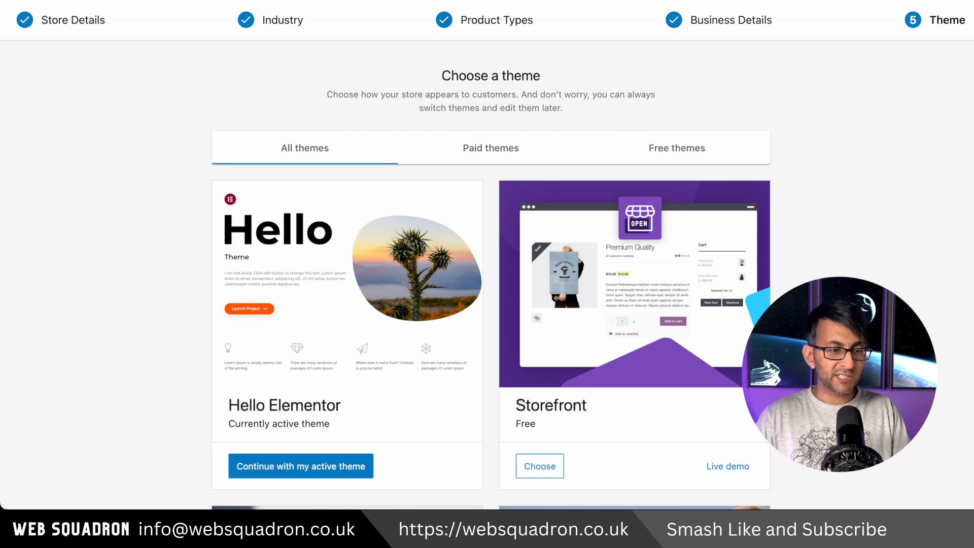
scroll(352, 272, "down", 4)
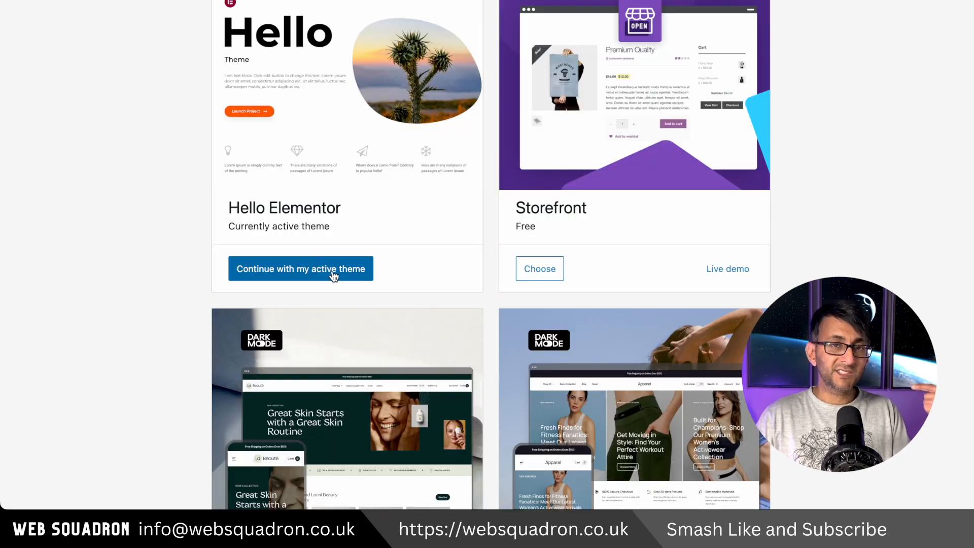
left_click(334, 268)
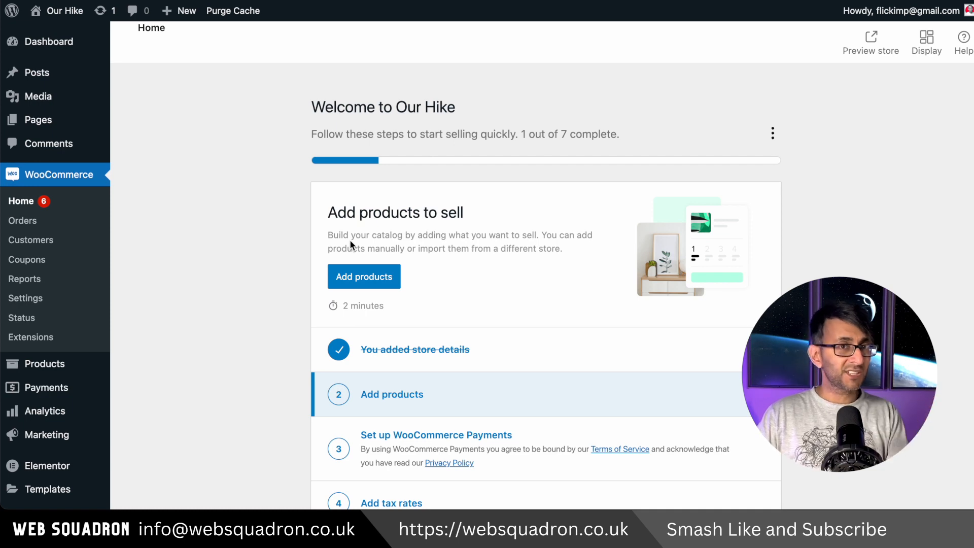
Step: Review the installed plugins and deactivate Pinterest for WooCommerce
scroll(349, 240, "down", 1)
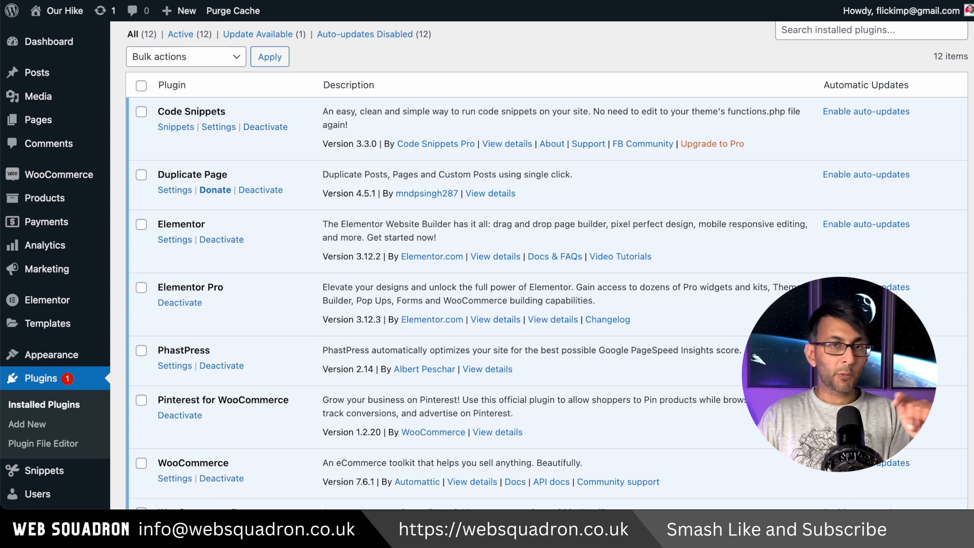
scroll(508, 264, "down", 5)
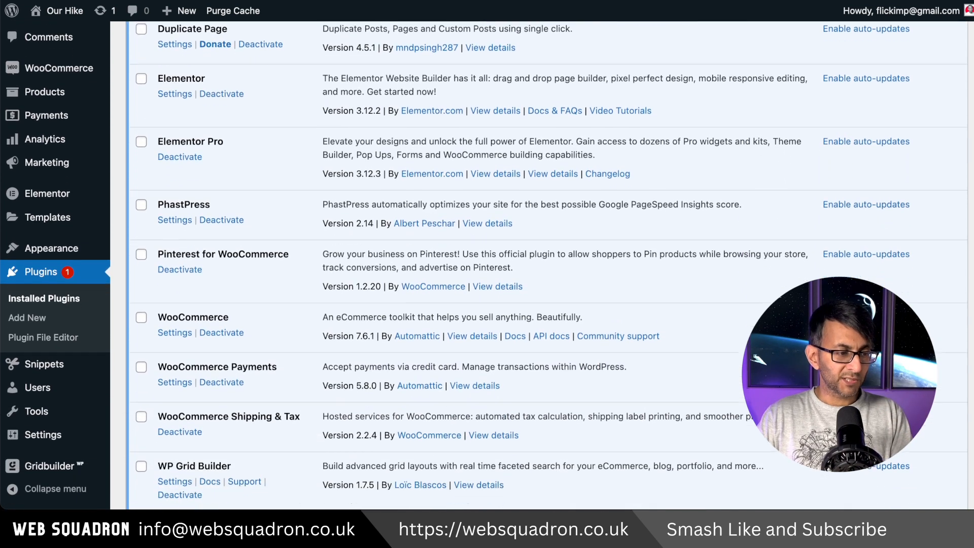
scroll(203, 89, "up", 2)
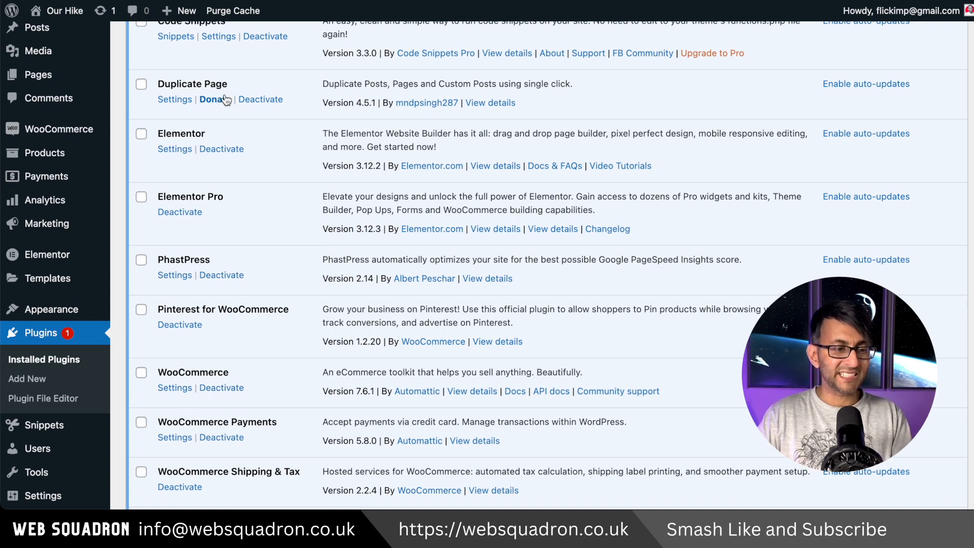
scroll(251, 379, "up", 3)
scroll(250, 377, "down", 10)
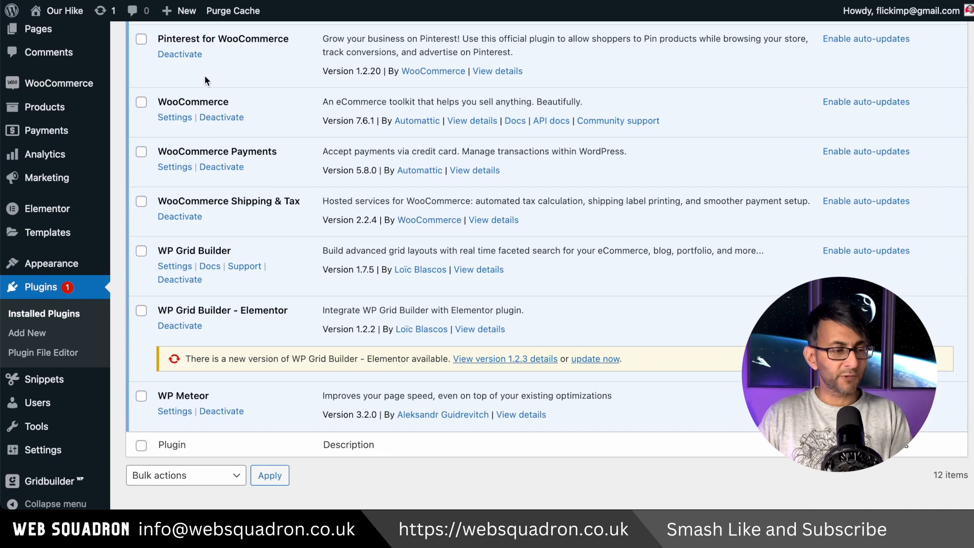
scroll(196, 66, "up", 2)
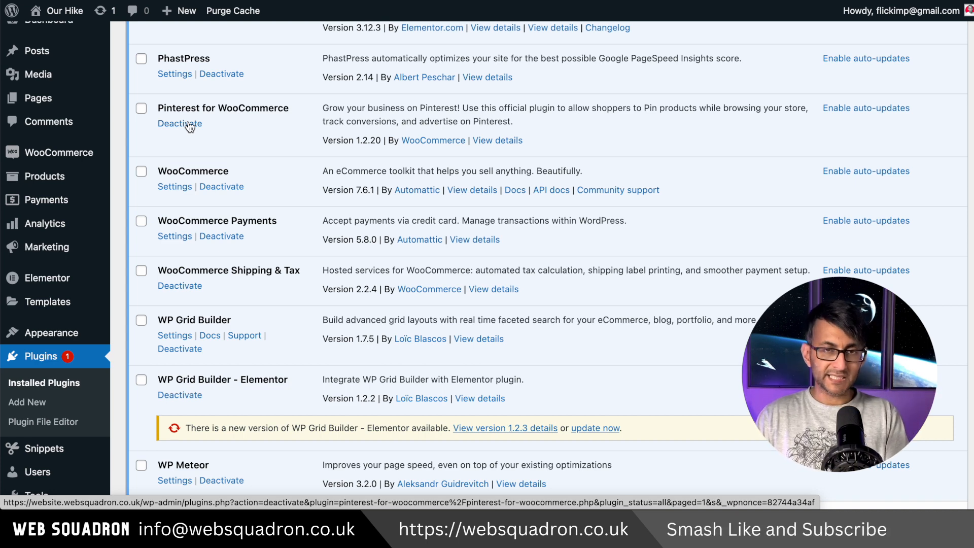
left_click(189, 127)
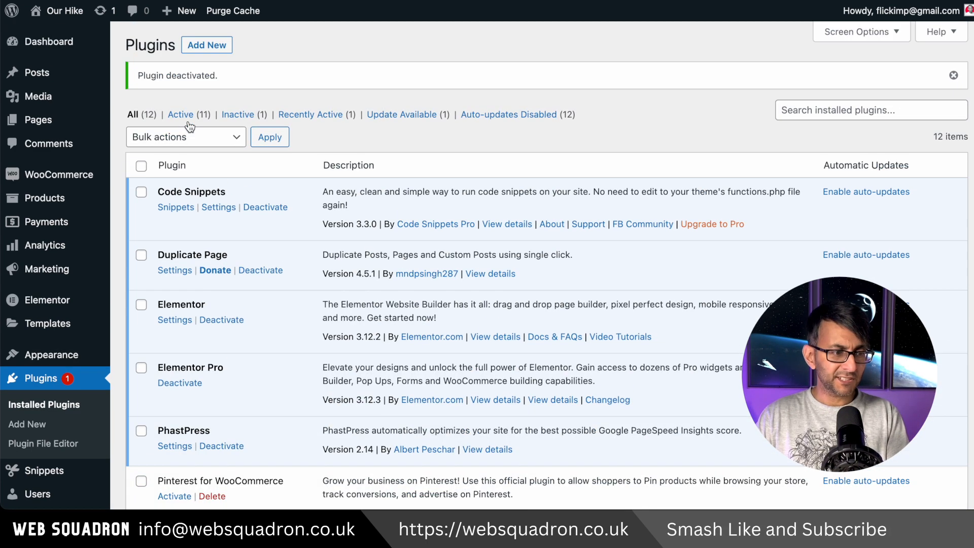
Step: Update the WP Grid Builder - Elementor plugin to version 1.2.3 and deactivate WooCommerce Shipping & Tax
scroll(546, 265, "down", 6)
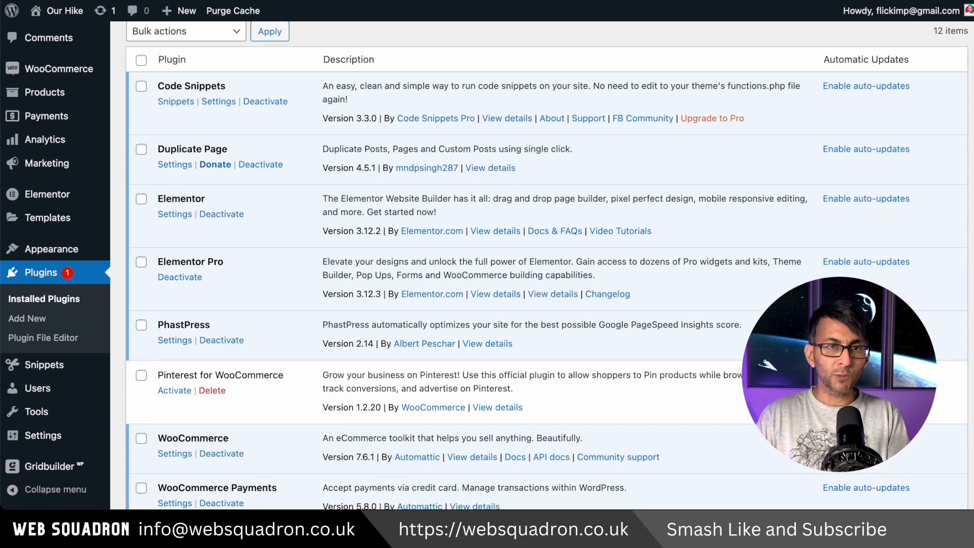
scroll(249, 214, "down", 2)
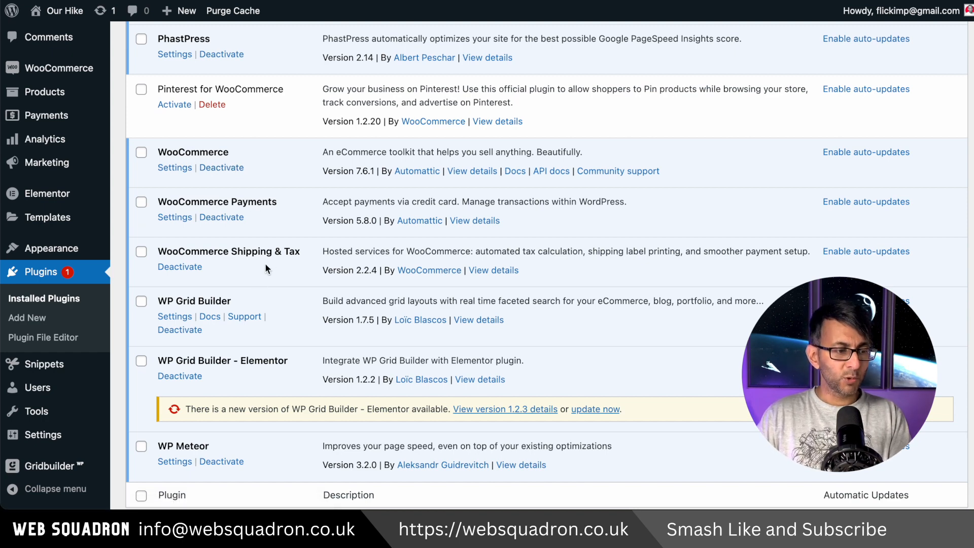
scroll(269, 258, "down", 2)
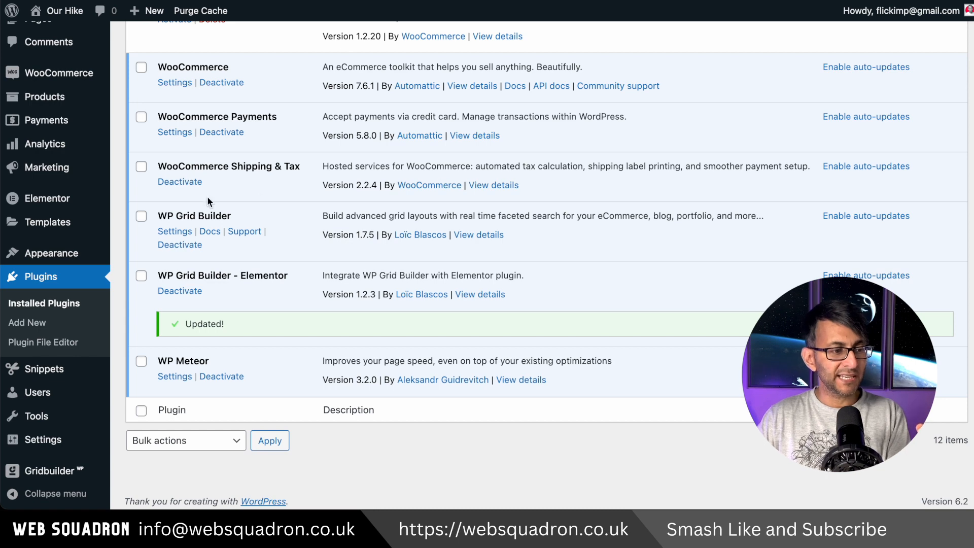
left_click(187, 183)
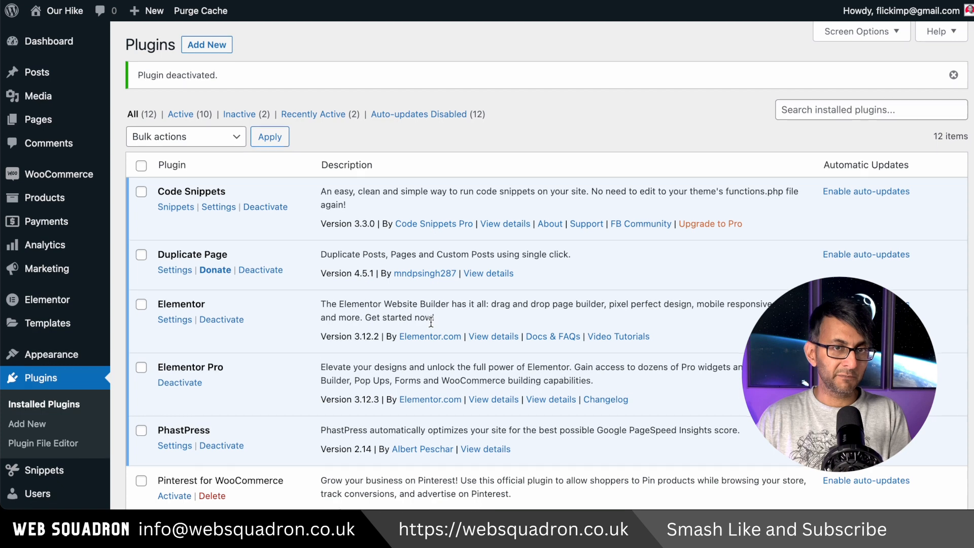
Step: Review the list of installed plugins to check which ones remain on the site
scroll(431, 320, "down", 3)
scroll(431, 321, "down", 4)
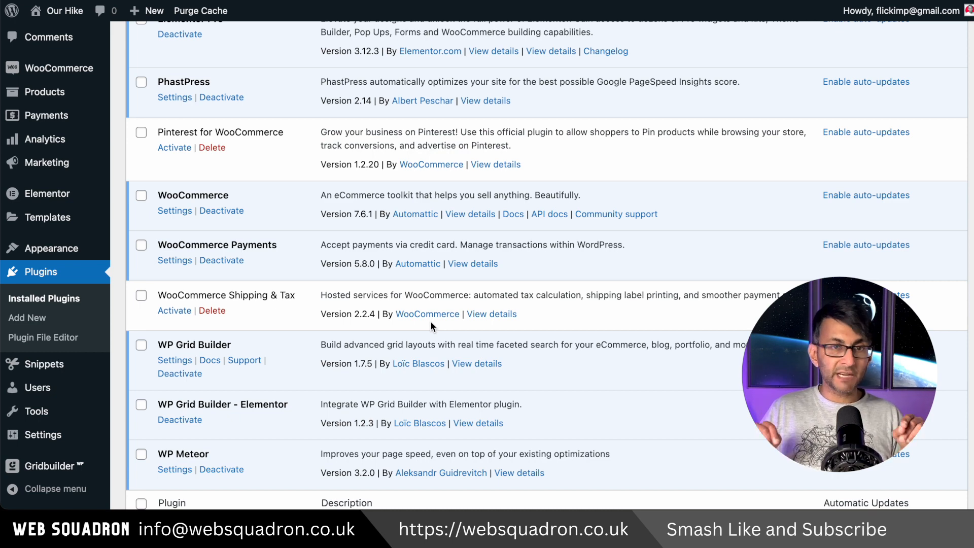
scroll(431, 325, "up", 5)
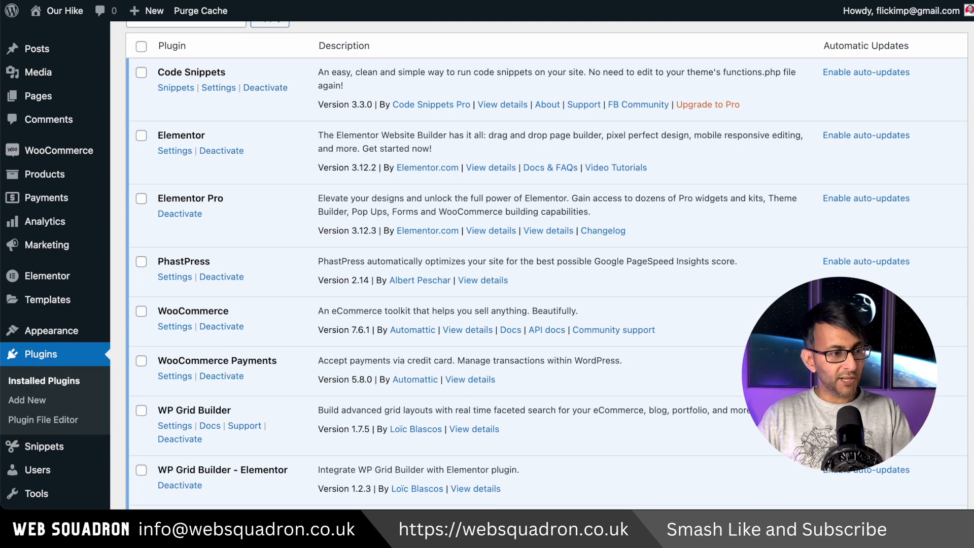
scroll(431, 325, "down", 2)
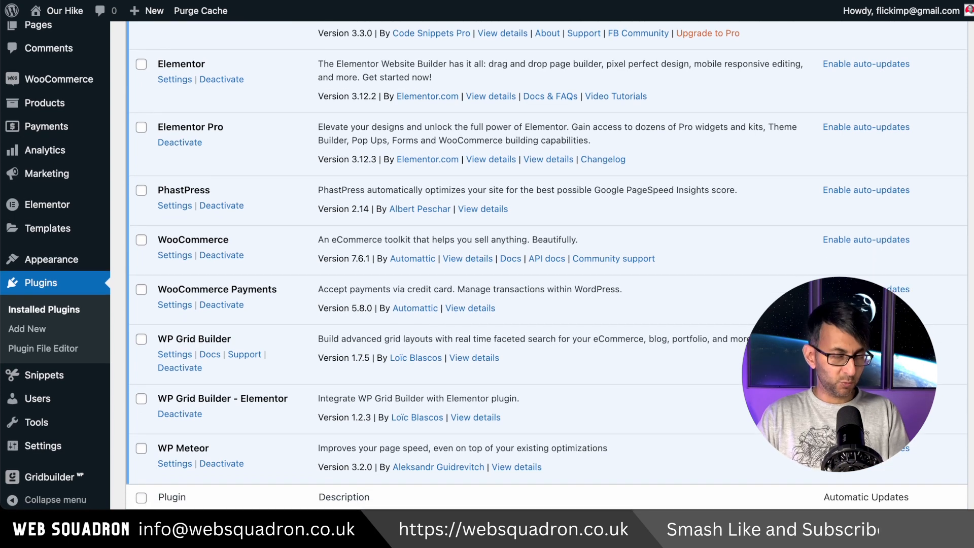
scroll(483, 278, "up", 3)
scroll(484, 278, "up", 1)
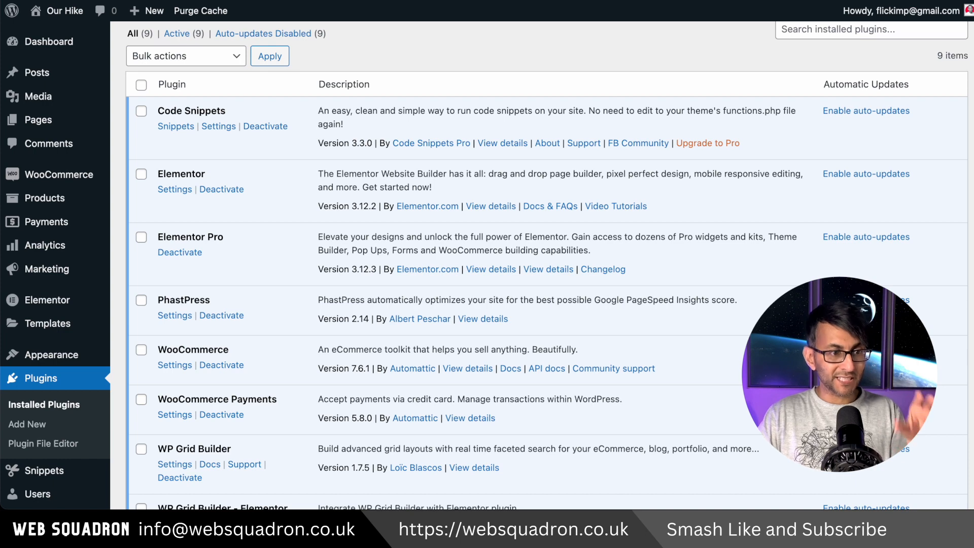
scroll(92, 179, "down", 1)
Step: Open the WooCommerce home page and read through its store setup checklist
mouse_move(93, 179)
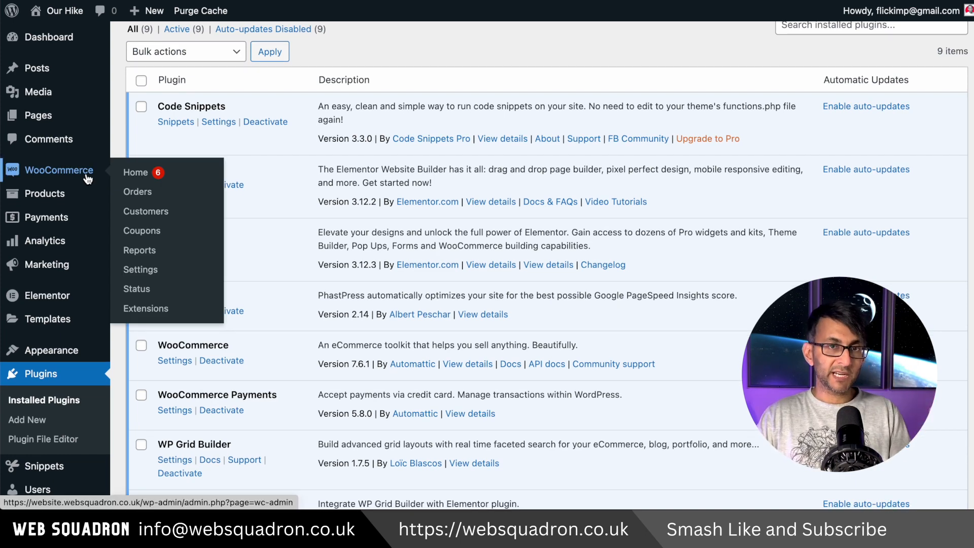
left_click(136, 174)
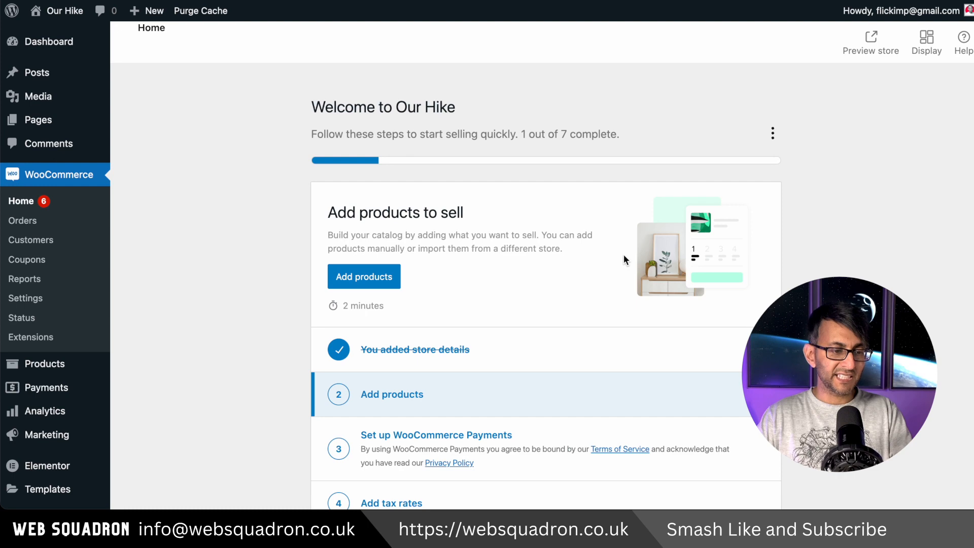
scroll(618, 371, "down", 1)
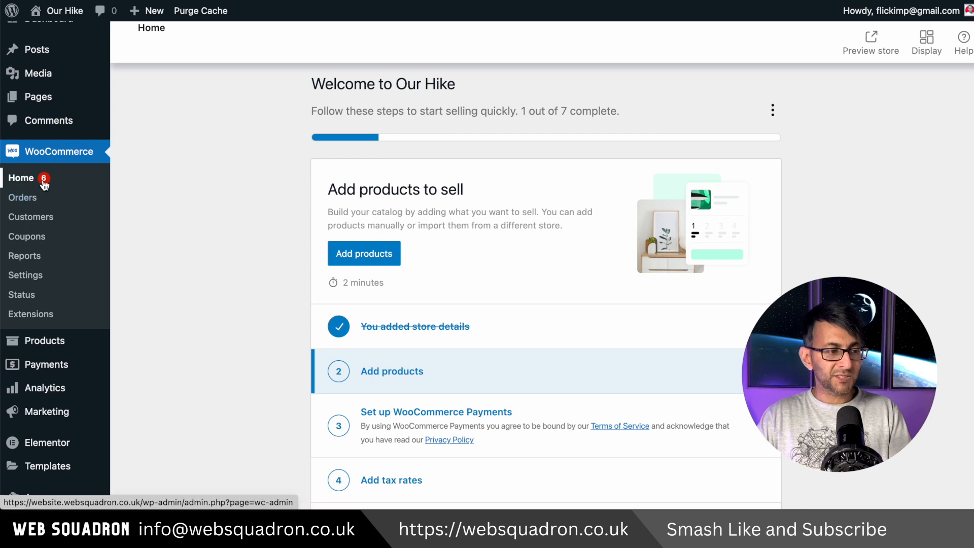
scroll(751, 283, "down", 1)
scroll(751, 283, "down", 1)
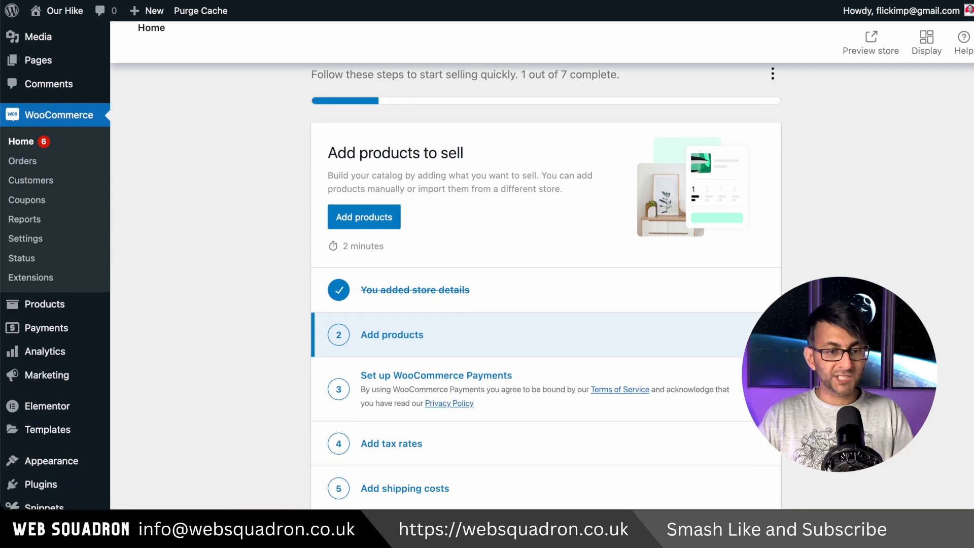
scroll(546, 284, "down", 6)
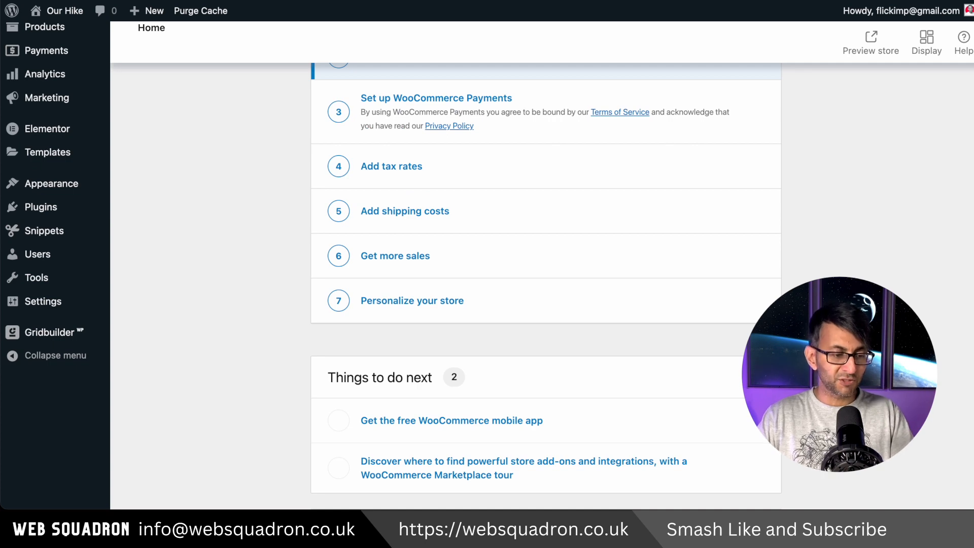
scroll(546, 283, "up", 3)
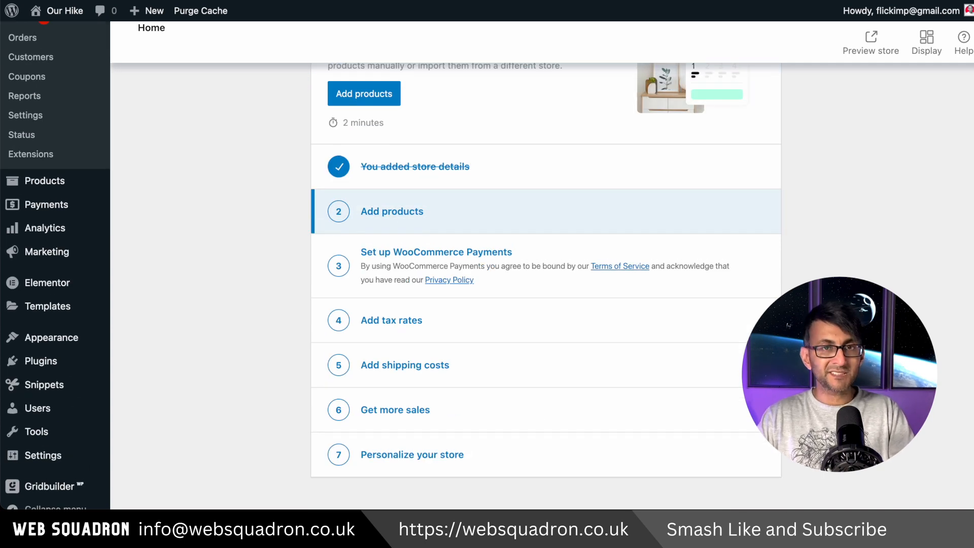
scroll(546, 284, "up", 3)
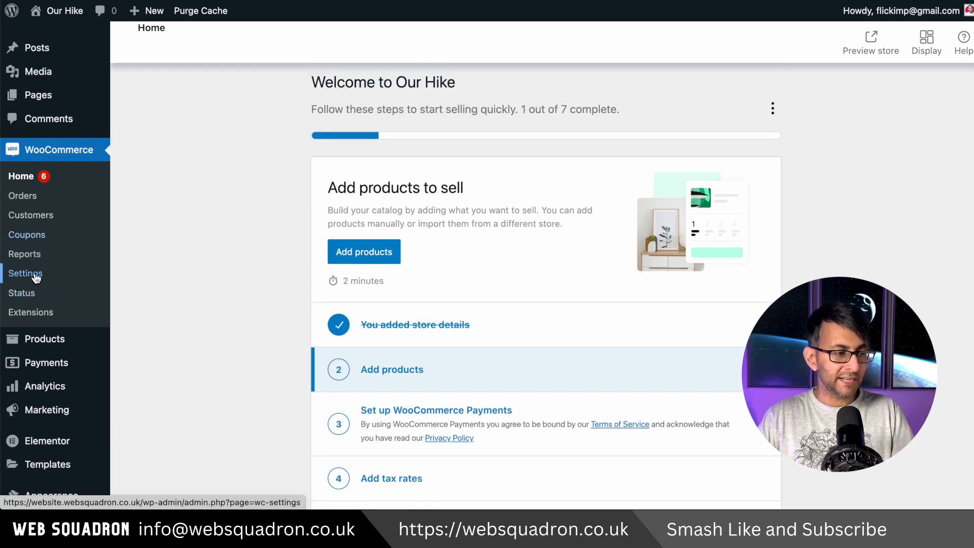
Step: In the WooCommerce general settings, dismiss the Elementor notice and restrict selling to specific countries, with United Kingdom (UK) as the only country
left_click(35, 275)
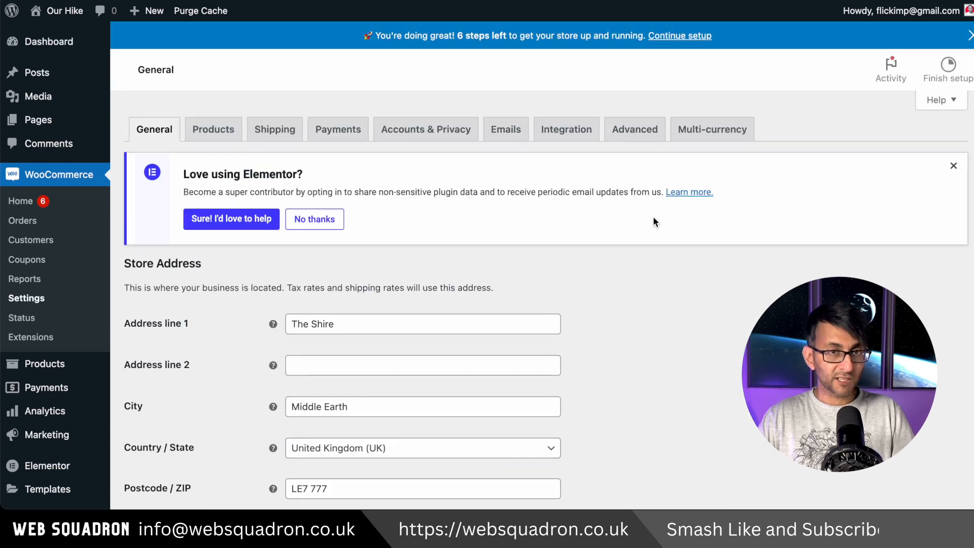
left_click(953, 166)
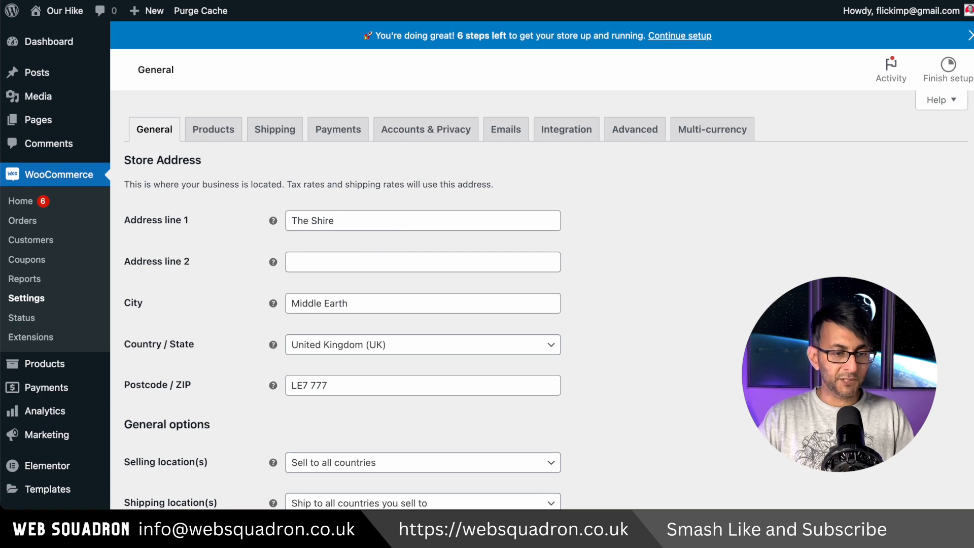
scroll(542, 299, "down", 7)
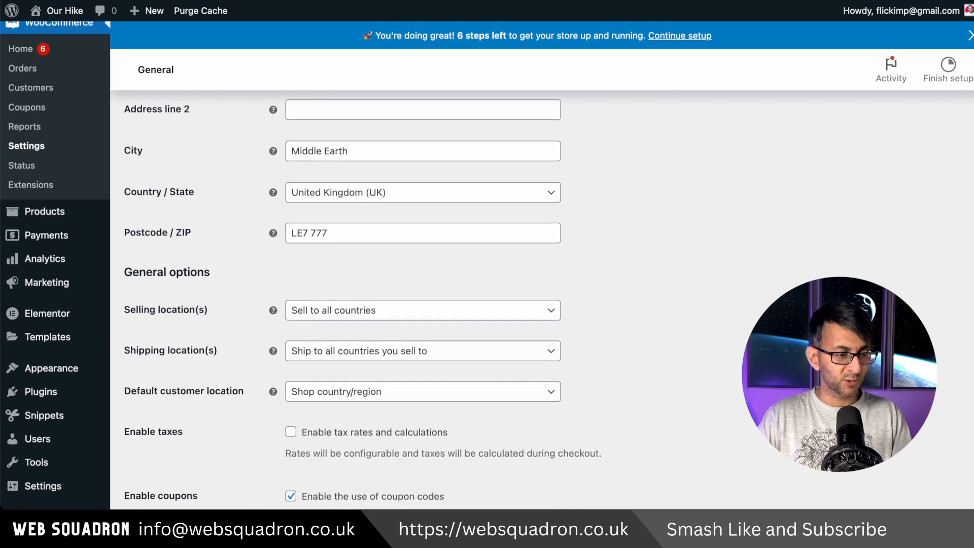
scroll(445, 189, "down", 5)
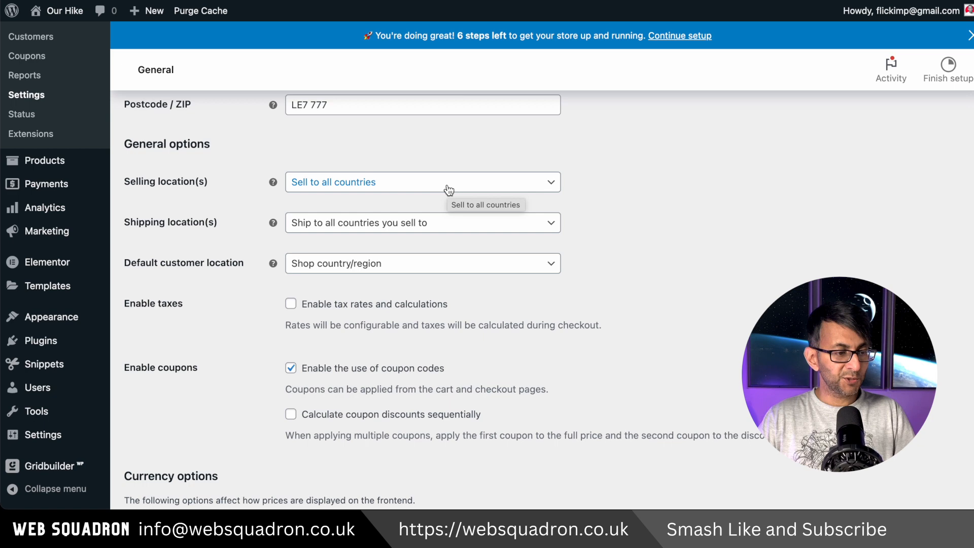
left_click(371, 274)
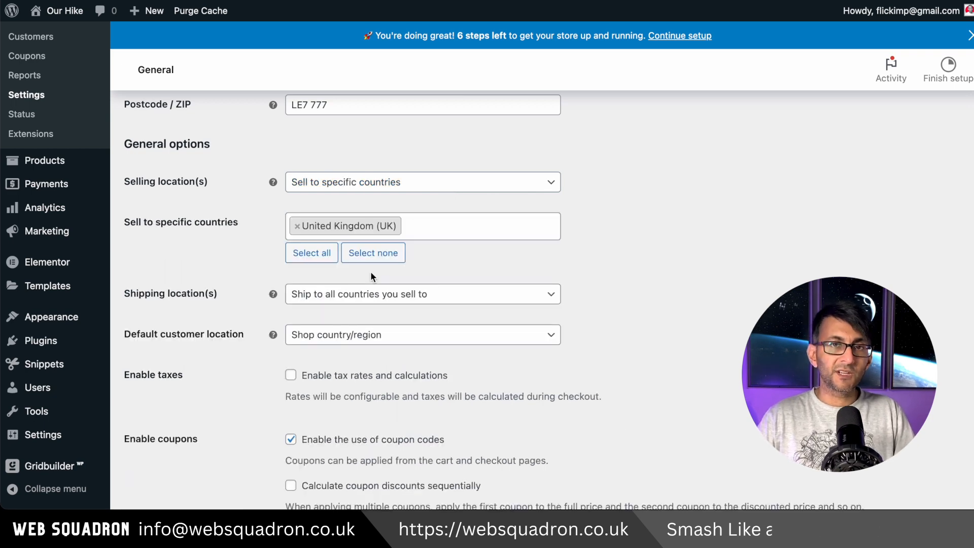
left_click(445, 230)
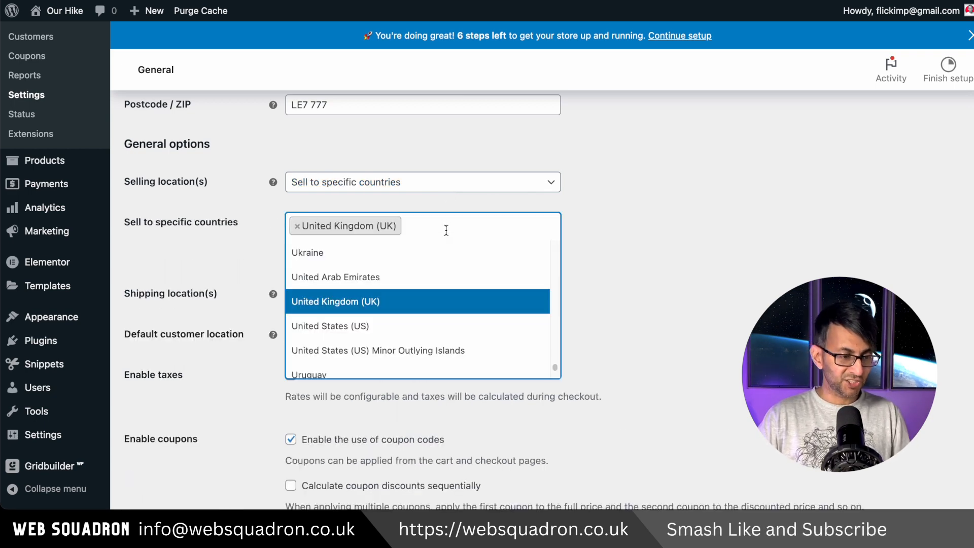
type("Uni")
left_click(373, 341)
left_click(406, 226)
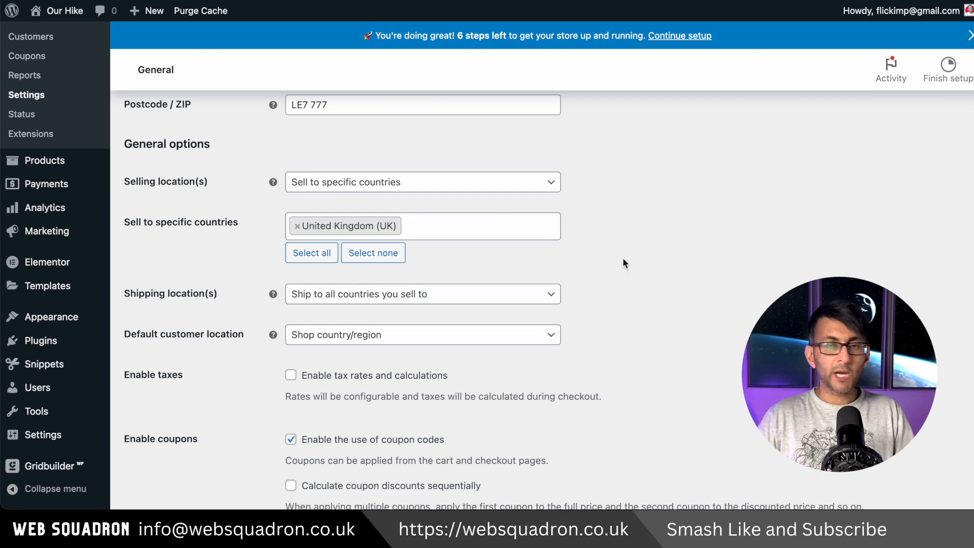
Step: Restrict shipping to specific countries only, with United Kingdom (UK) selected, and enable tax rates and calculations
left_click(510, 304)
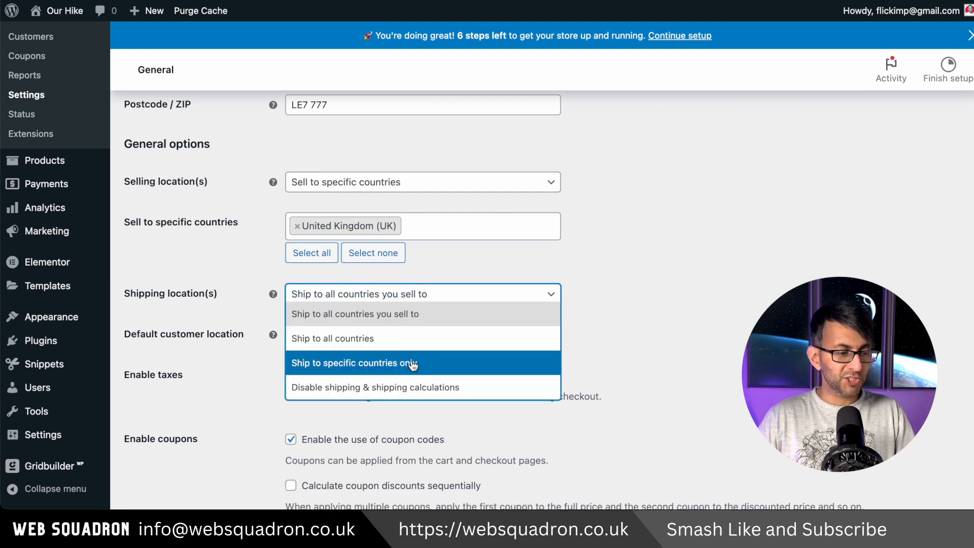
left_click(408, 361)
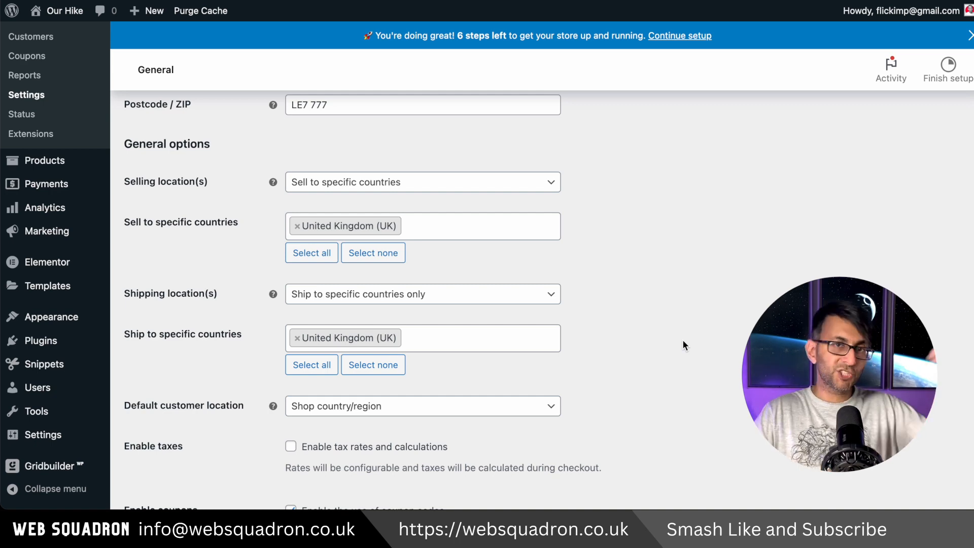
scroll(592, 321, "down", 4)
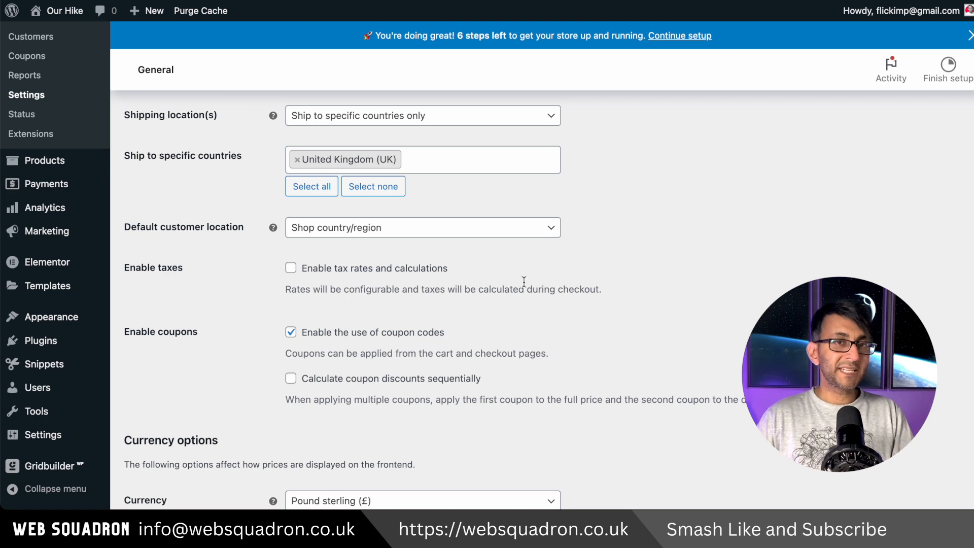
left_click(362, 274)
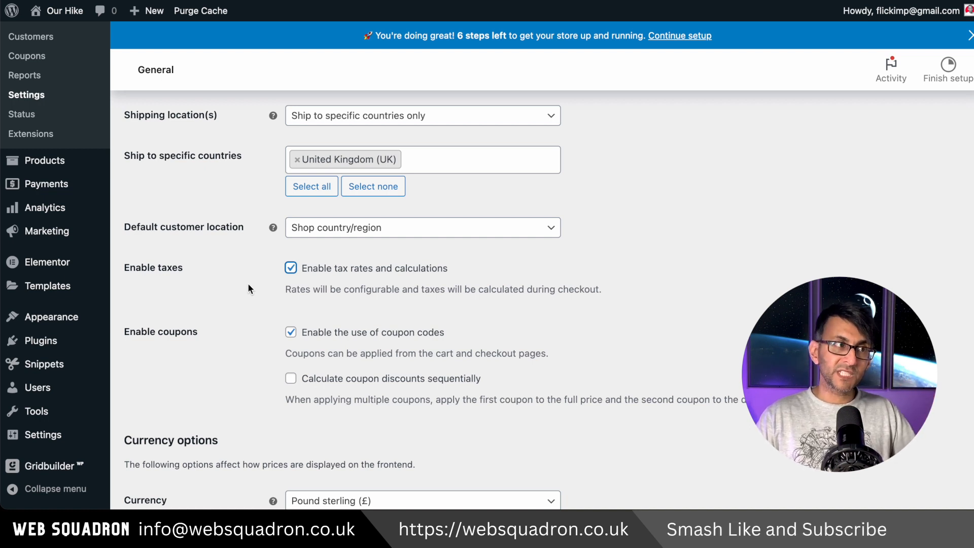
Step: Check the currency options, keep Pound sterling (£) as the currency, and save the general settings
scroll(248, 289, "down", 5)
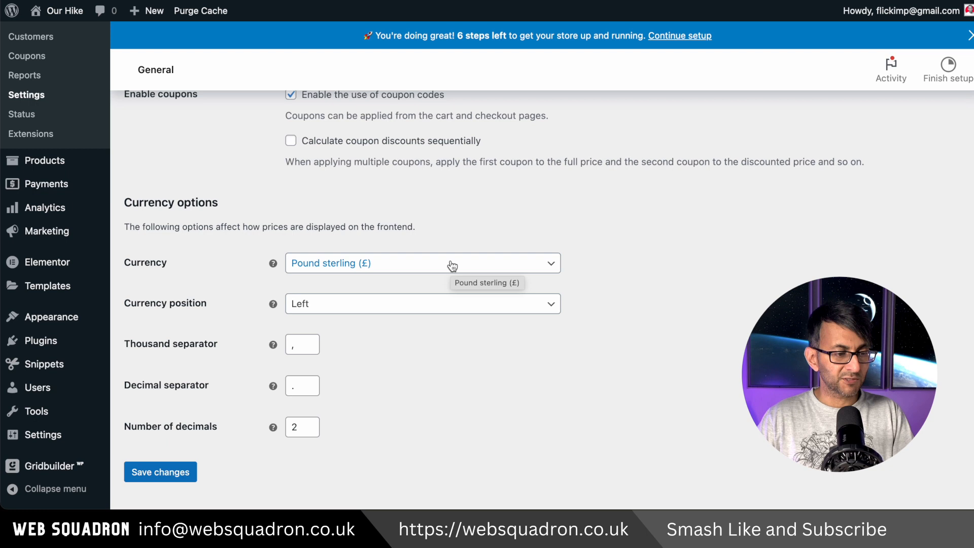
left_click(453, 268)
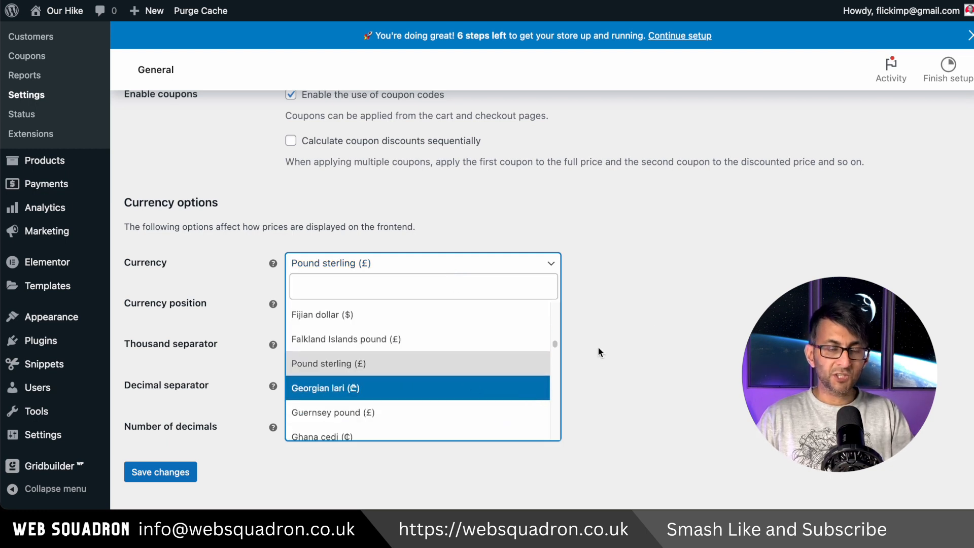
left_click(698, 292)
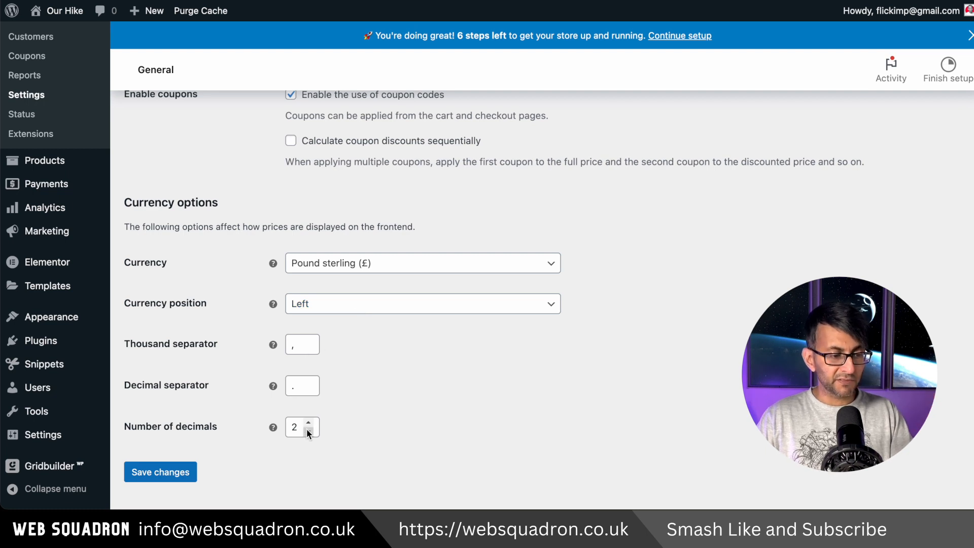
left_click(160, 477)
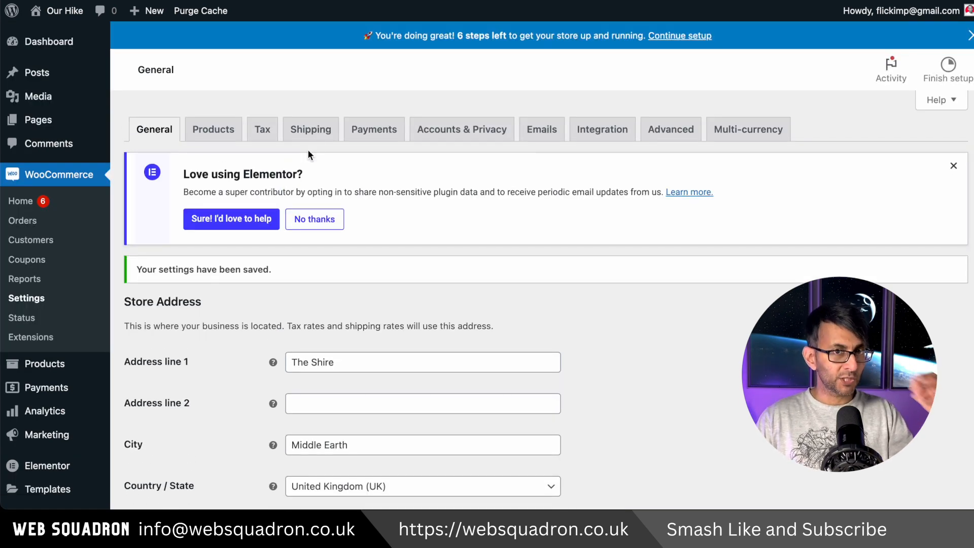
Step: Open the WooCommerce product settings and look through the pages available as the shop page, keeping Shop selected
left_click(215, 130)
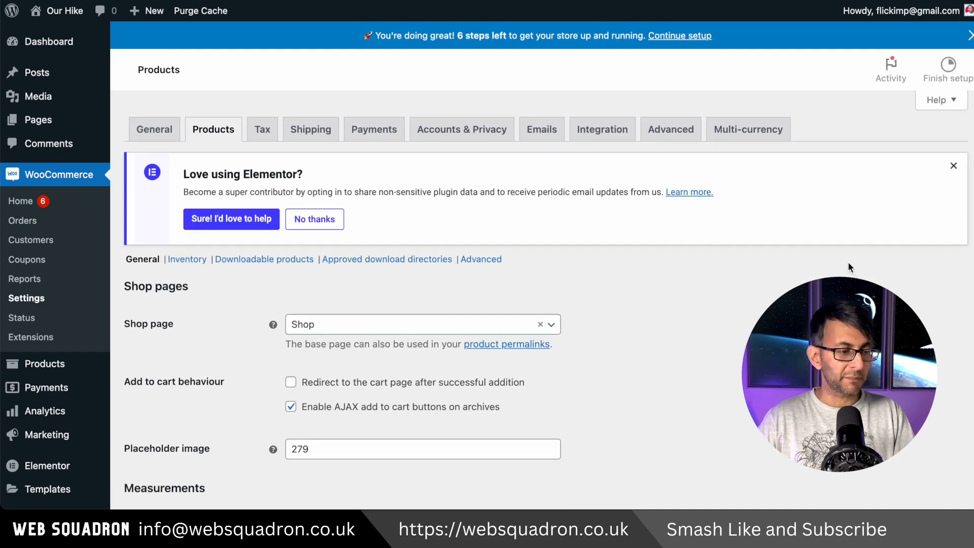
scroll(931, 195, "down", 3)
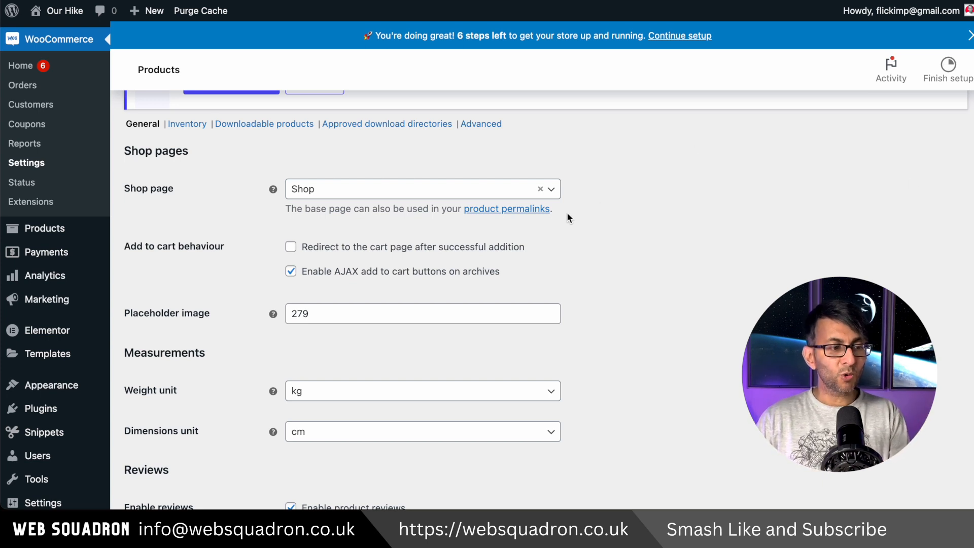
left_click(552, 191)
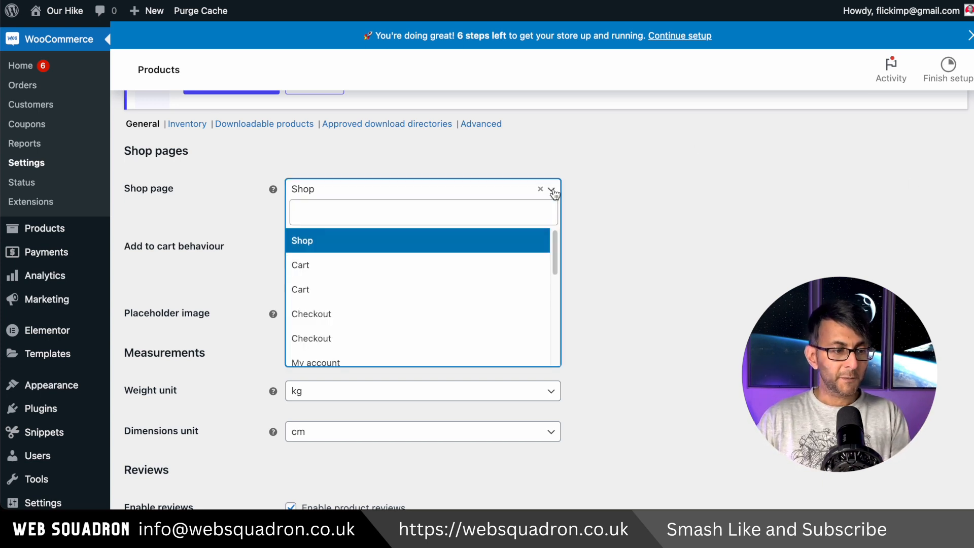
left_click_drag(553, 245, 559, 309)
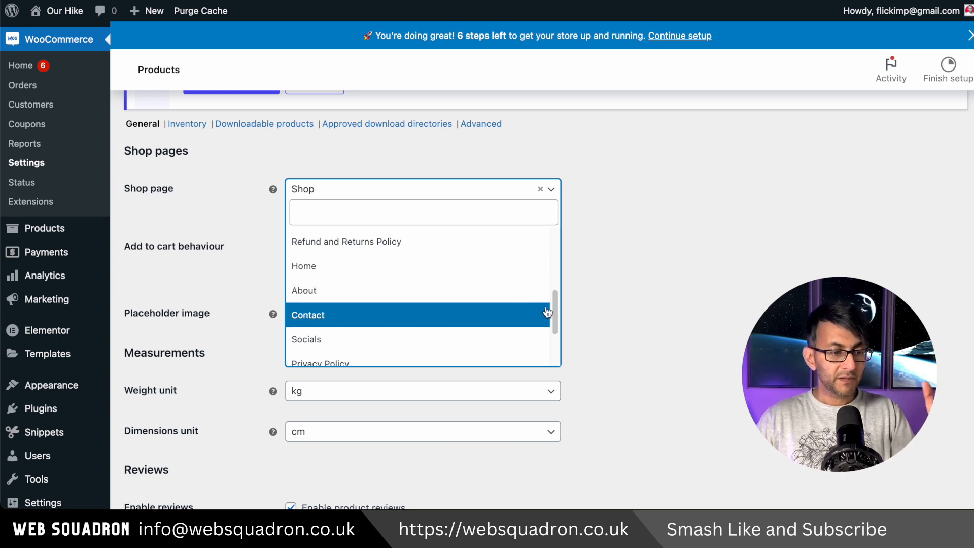
left_click_drag(553, 304, 553, 275)
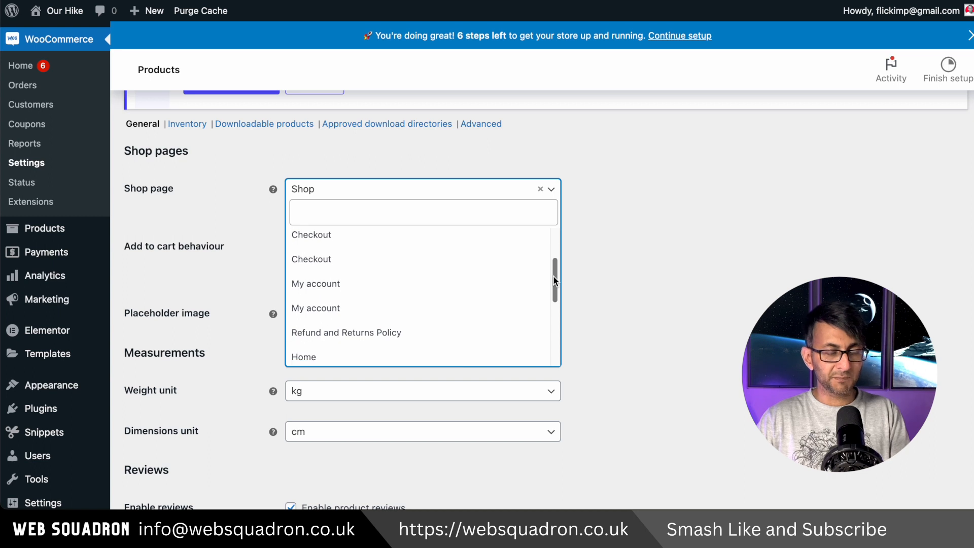
left_click(644, 278)
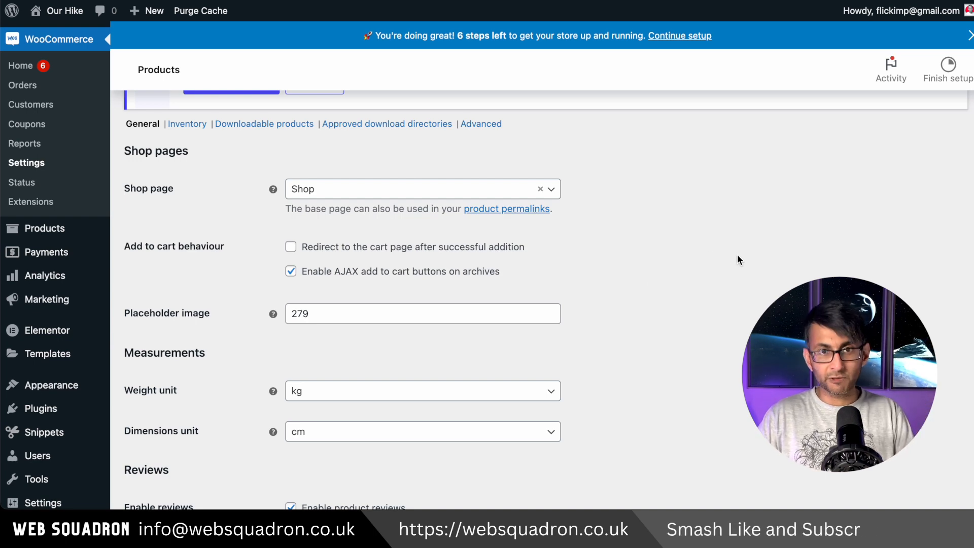
Step: Review the cart and measurement settings for products and disable product reviews
scroll(328, 221, "down", 1)
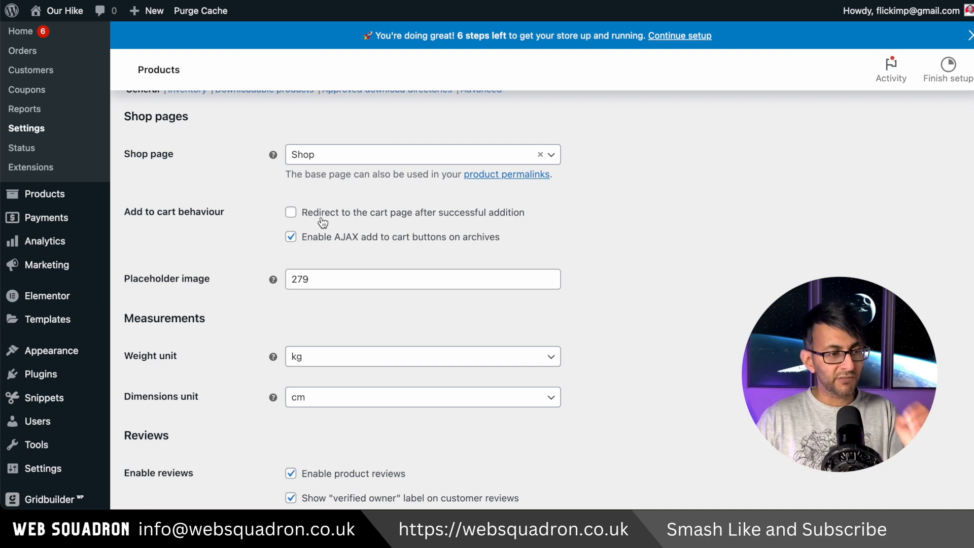
scroll(441, 238, "down", 4)
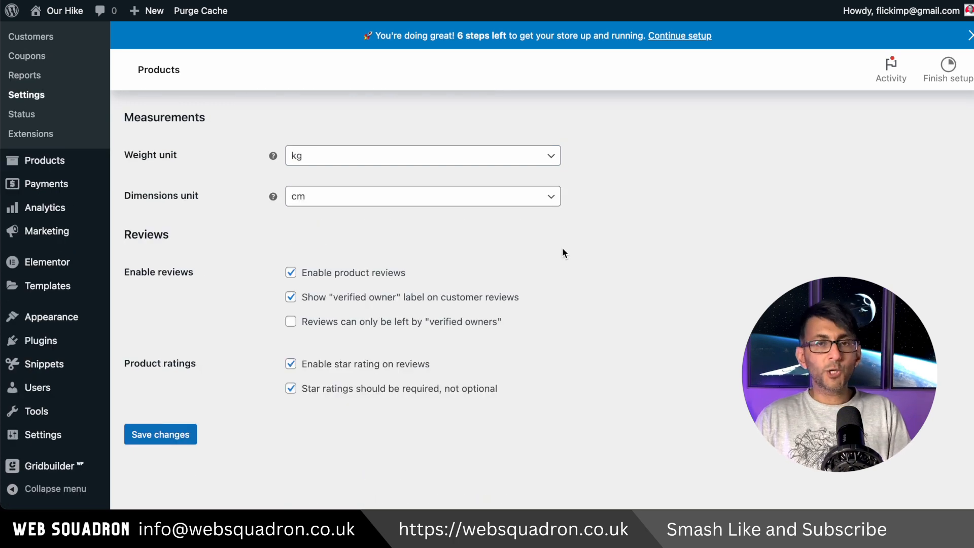
left_click(347, 276)
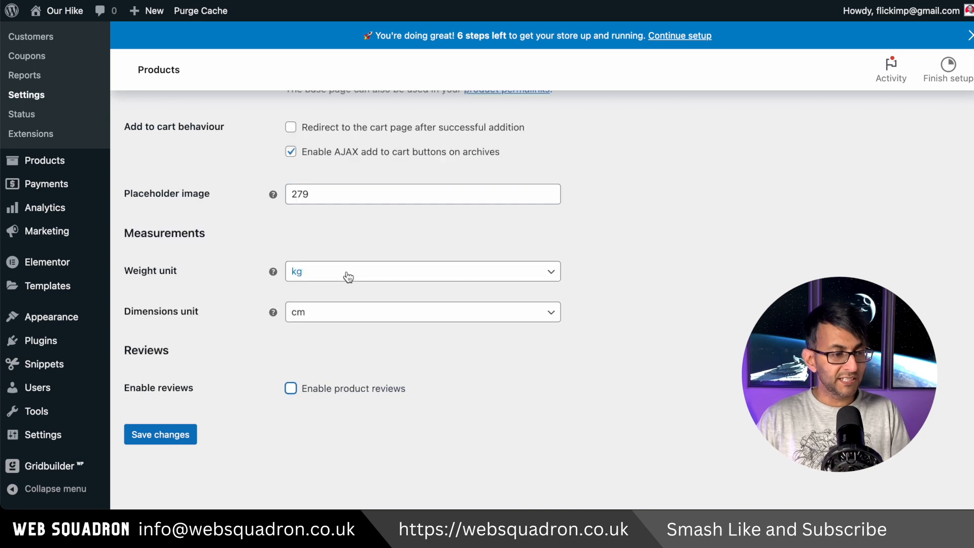
Step: Save the product settings, and set tax so prices are entered and displayed inclusive of tax in shop, cart and checkout, saving the tax options
left_click(185, 436)
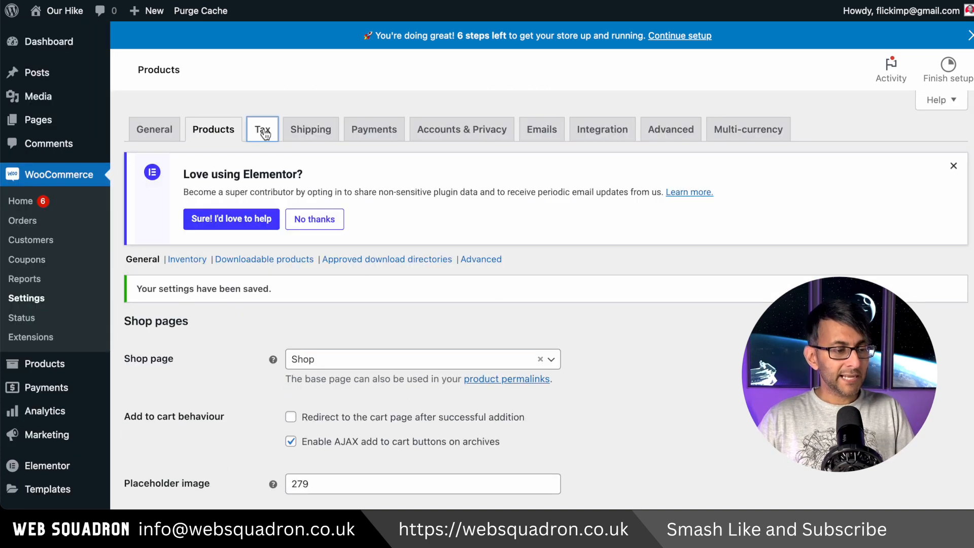
left_click(261, 126)
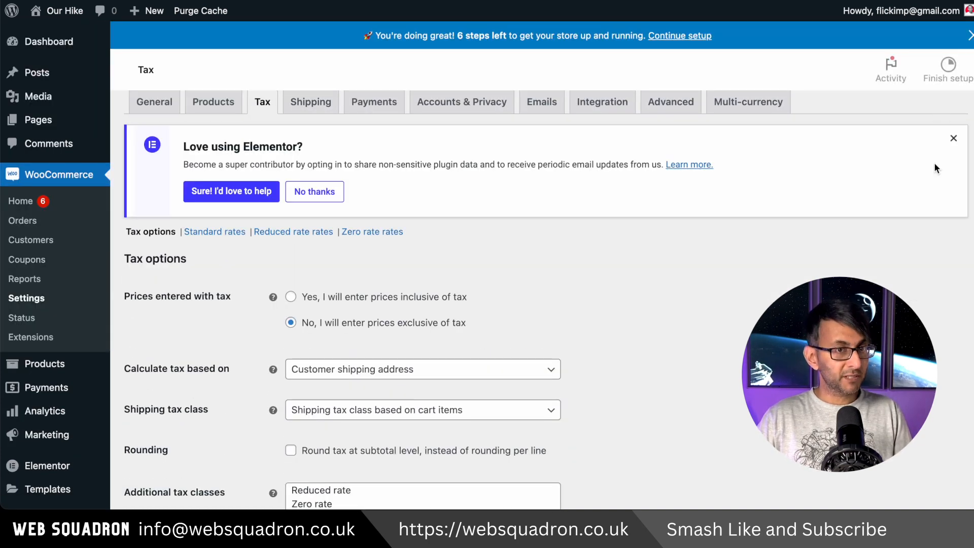
scroll(449, 128, "down", 3)
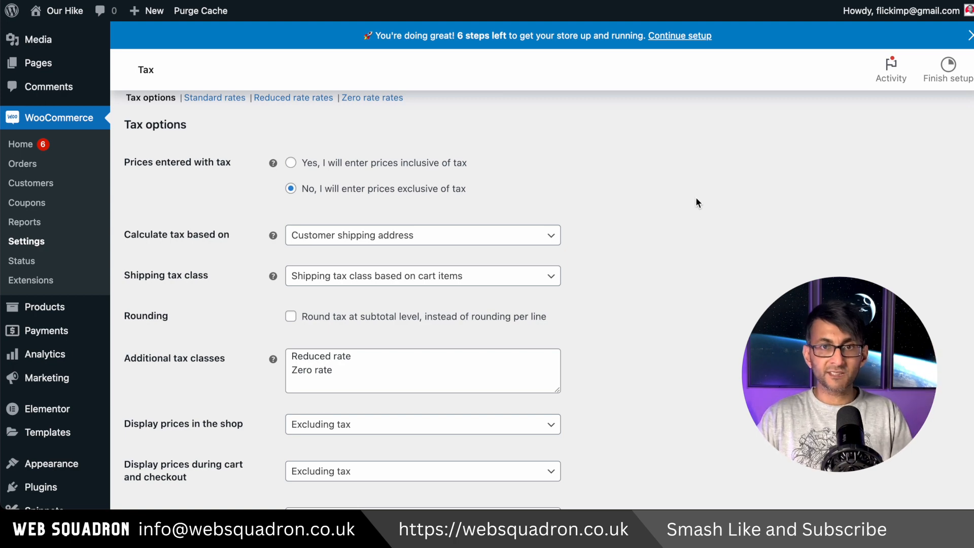
scroll(696, 199, "down", 3)
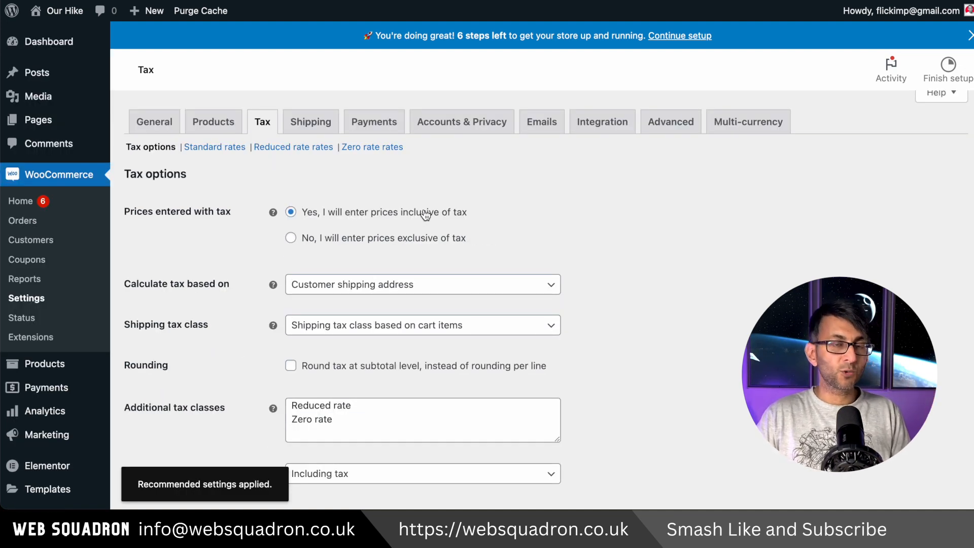
scroll(724, 368, "down", 4)
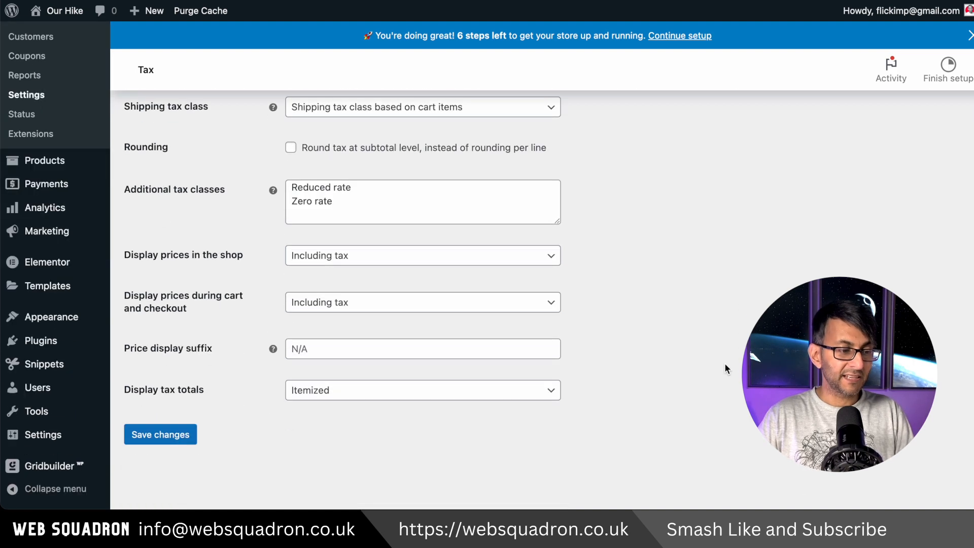
left_click(168, 439)
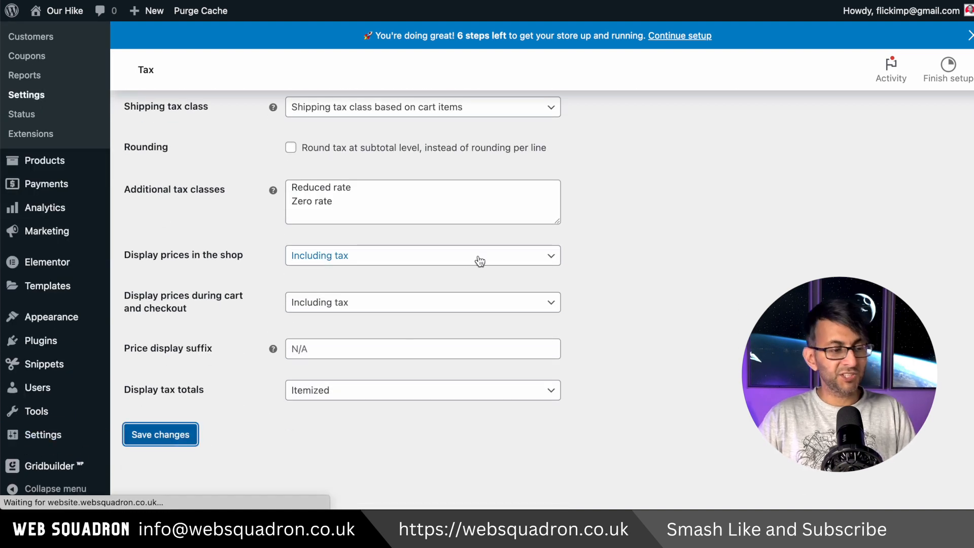
Step: In the shipping settings, dismiss the Elementor notice and add a shipping zone named UK Shipping with United Kingdom (UK) as its region
left_click(311, 129)
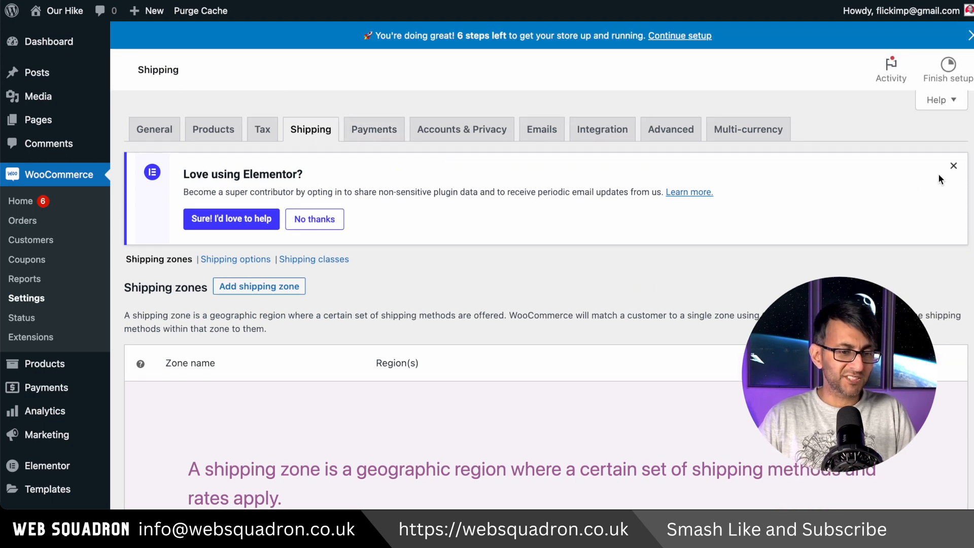
left_click(953, 166)
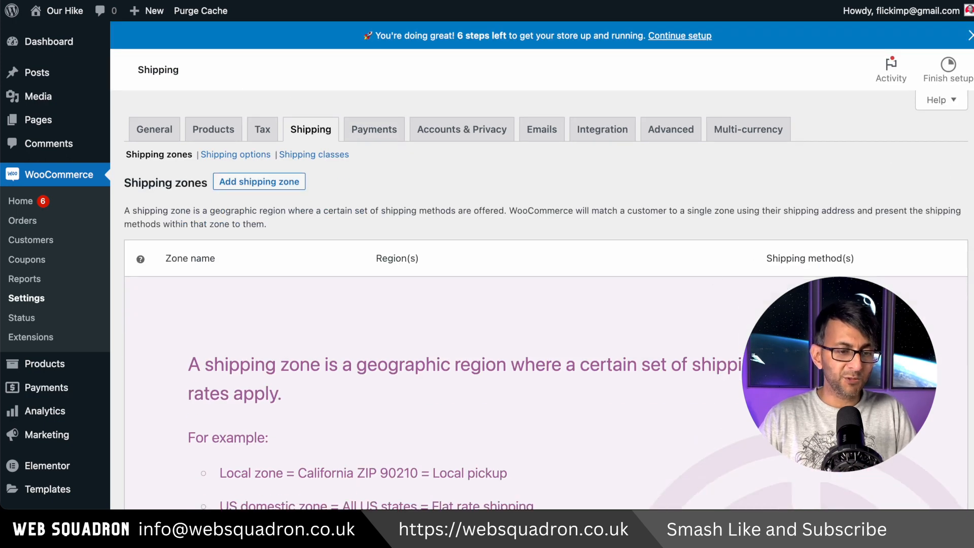
scroll(545, 304, "down", 5)
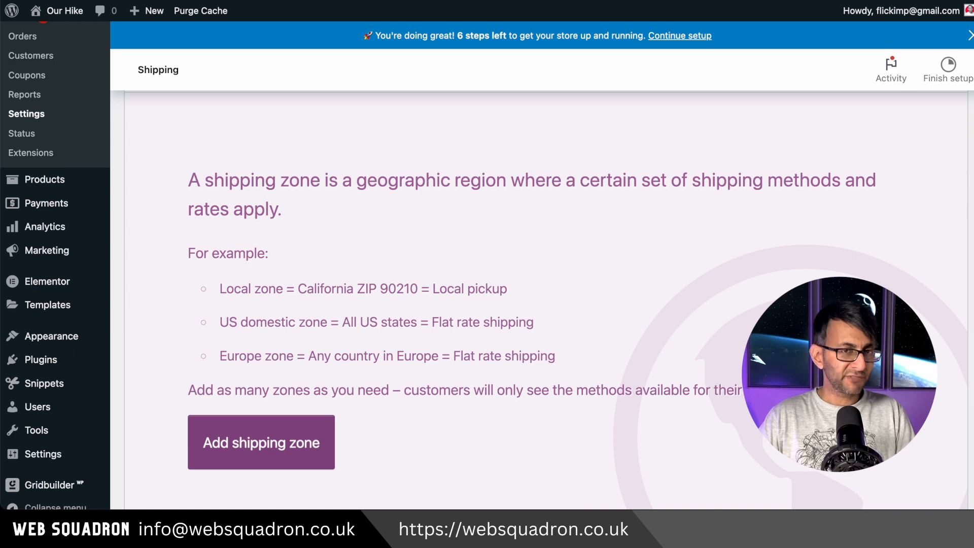
scroll(545, 305, "down", 2)
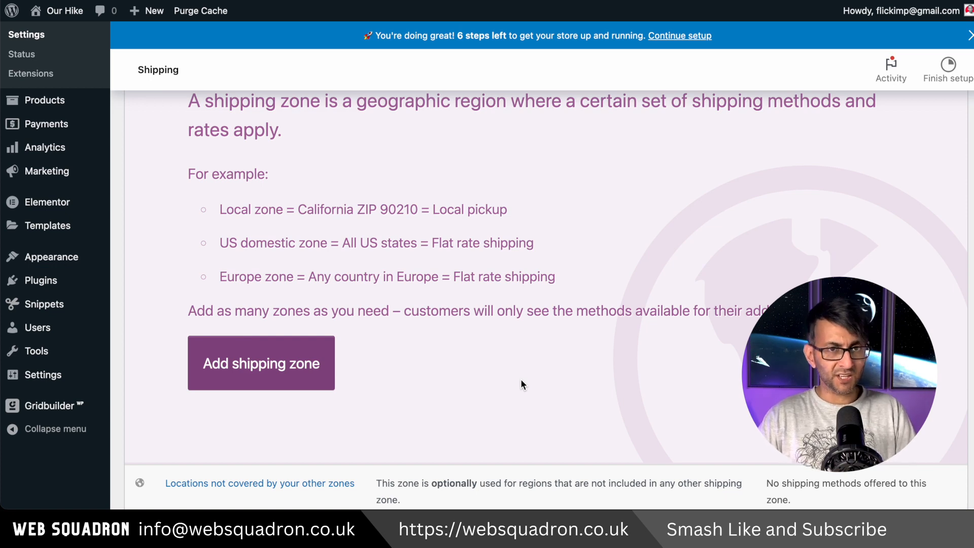
left_click(265, 379)
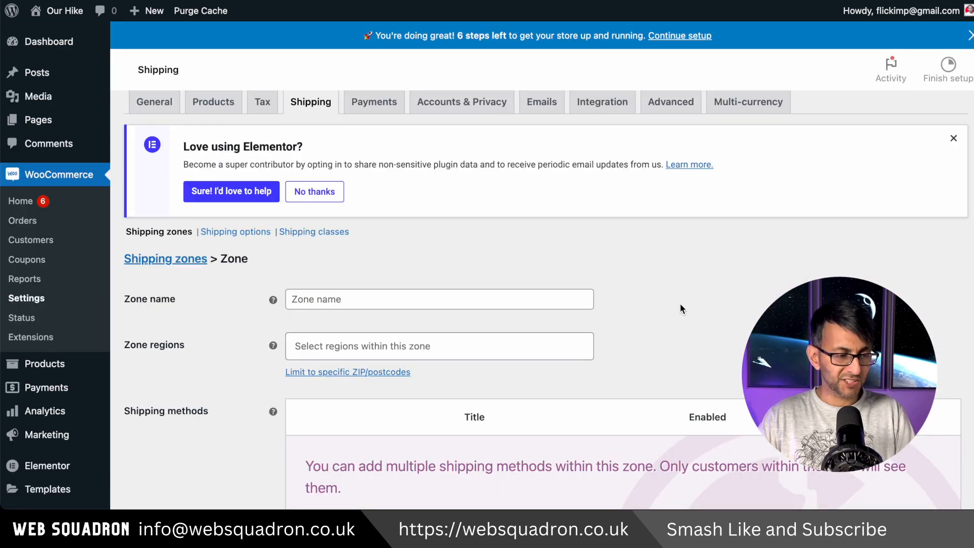
scroll(680, 306, "down", 1)
left_click(557, 242)
type("UK Shipping")
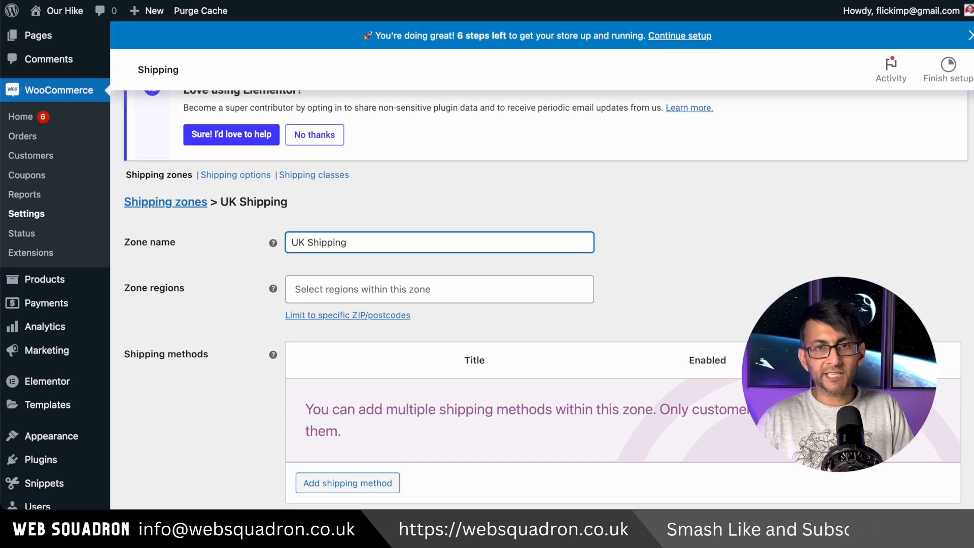
left_click(382, 288)
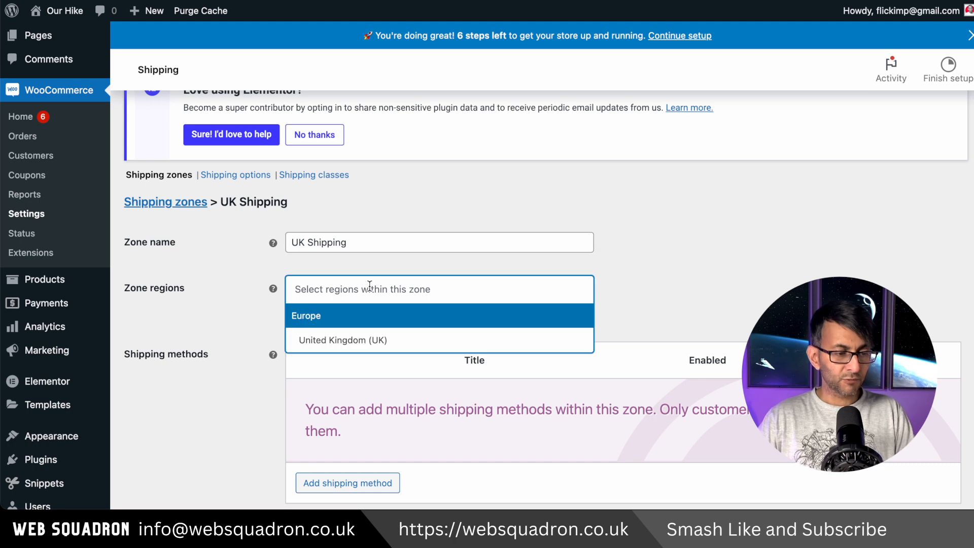
left_click(370, 339)
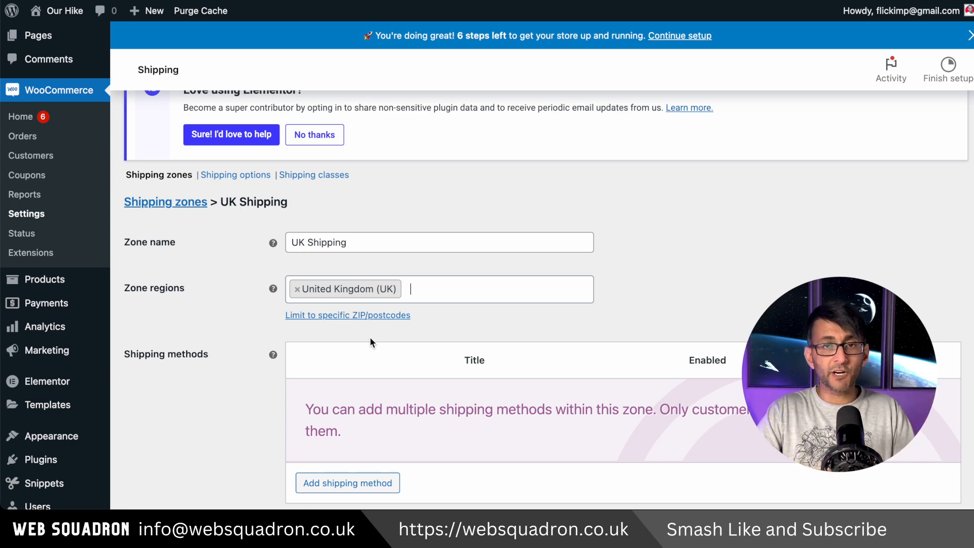
Step: Try to add Europe to the regions of the UK Shipping zone, and clear the search text
type("Europ")
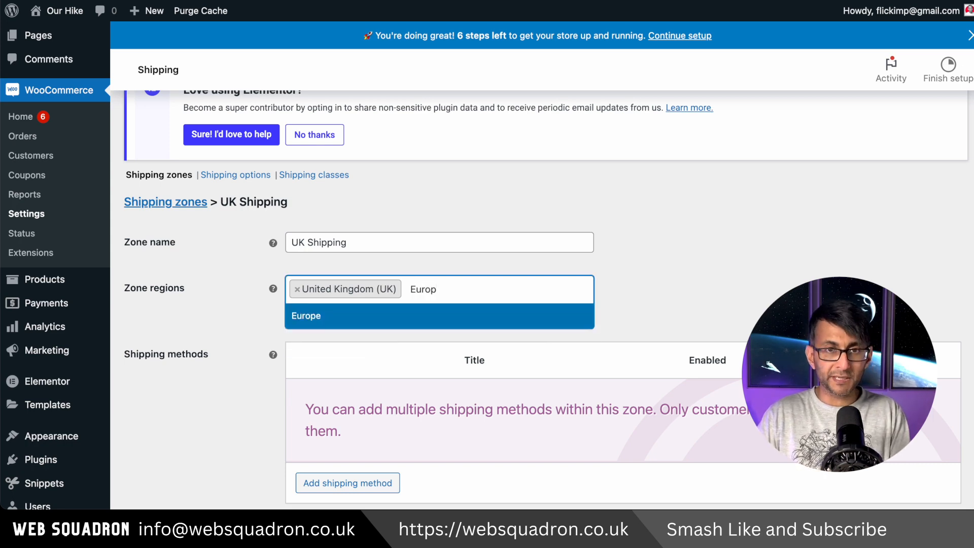
key("BackSpace")
key("BackSpace")
key("BackSpace")
key("BackSpace")
key("BackSpace")
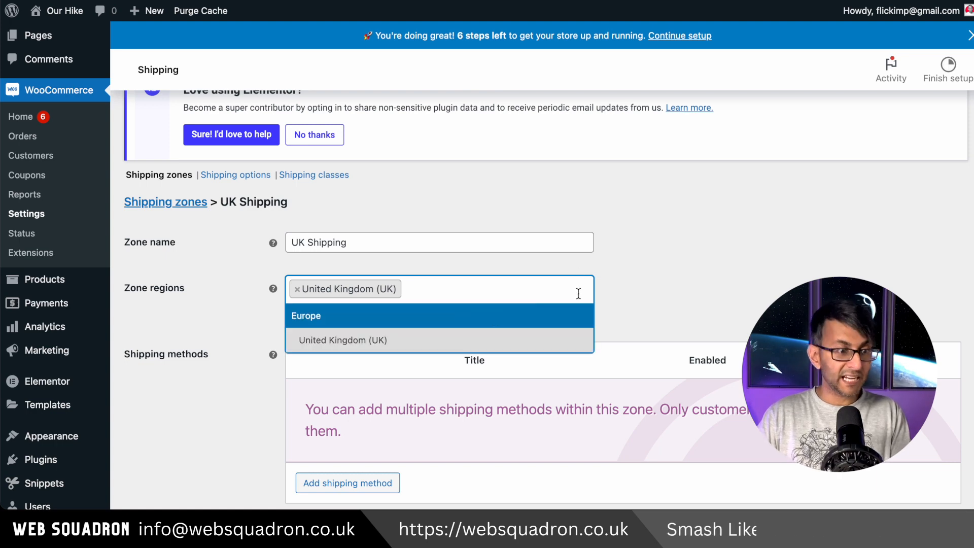
left_click(674, 279)
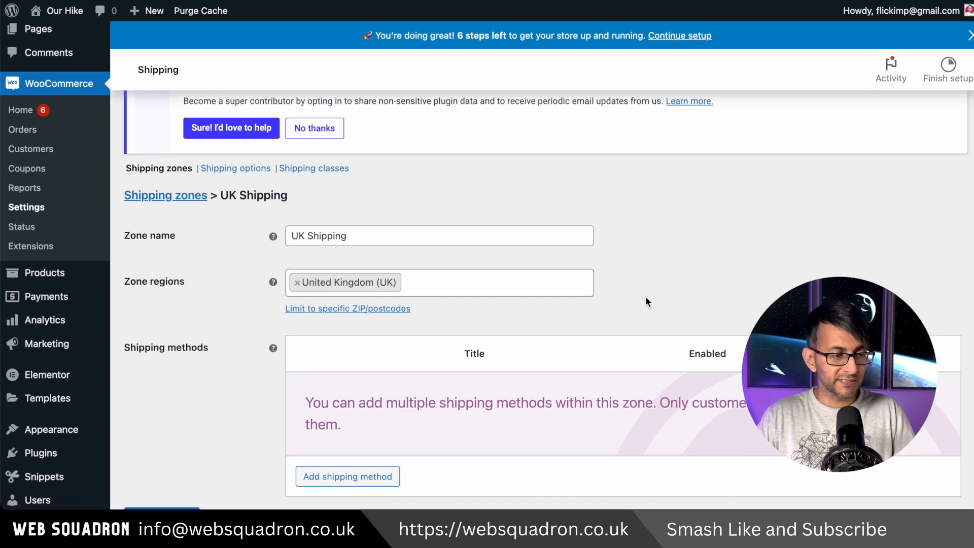
Step: Add a Flat rate shipping method to the UK Shipping zone
scroll(645, 299, "down", 3)
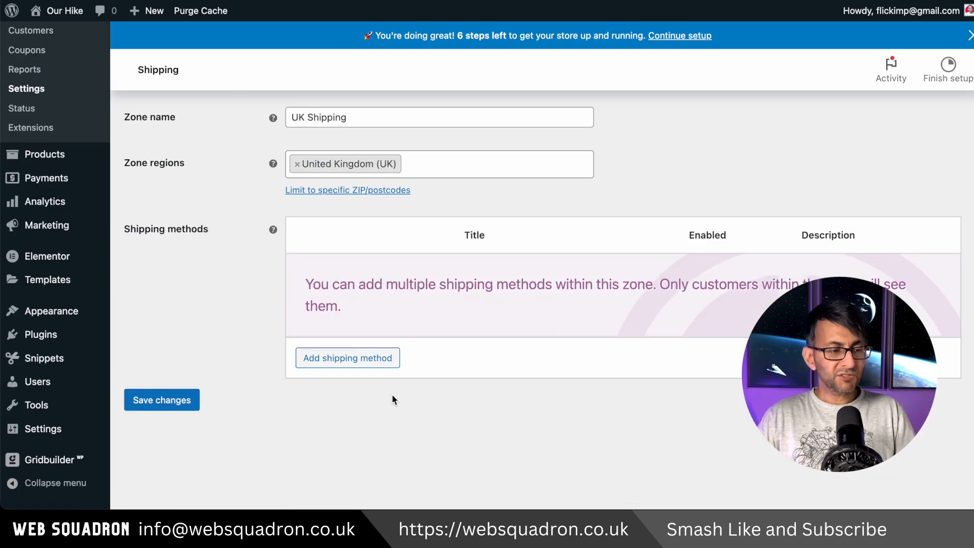
left_click(377, 364)
left_click(454, 260)
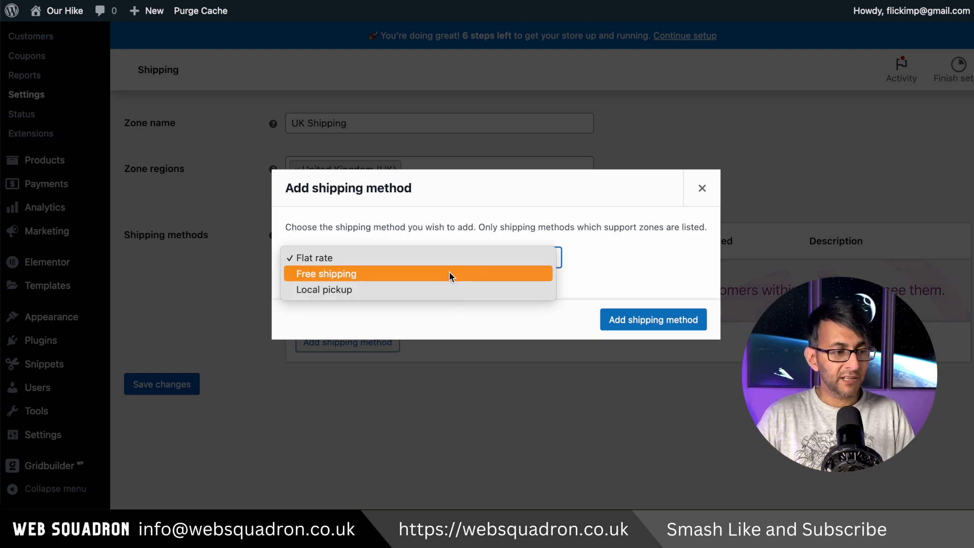
left_click(640, 324)
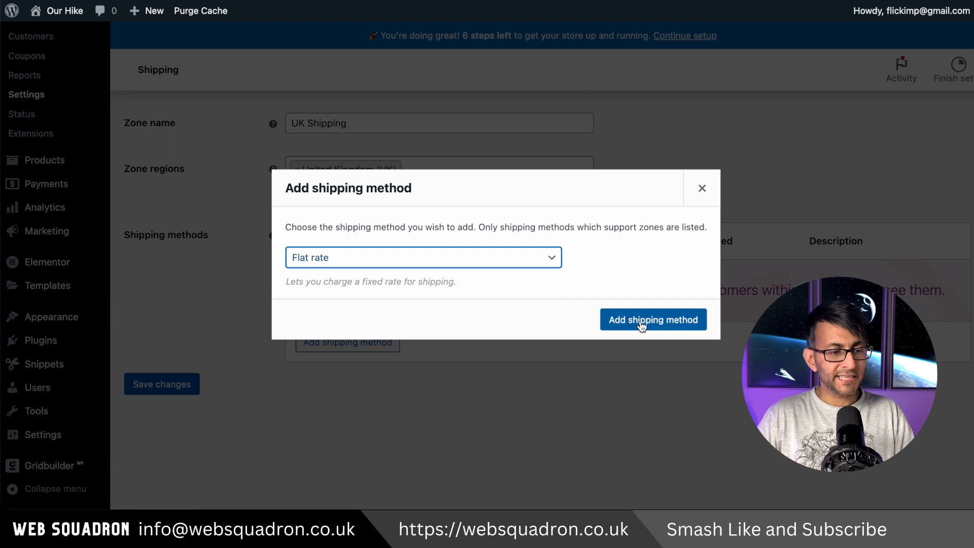
left_click(682, 324)
Step: Edit the Flat rate method to have tax status None and a cost of 2.99, and save it
left_click(335, 295)
left_click(421, 252)
key("Escape")
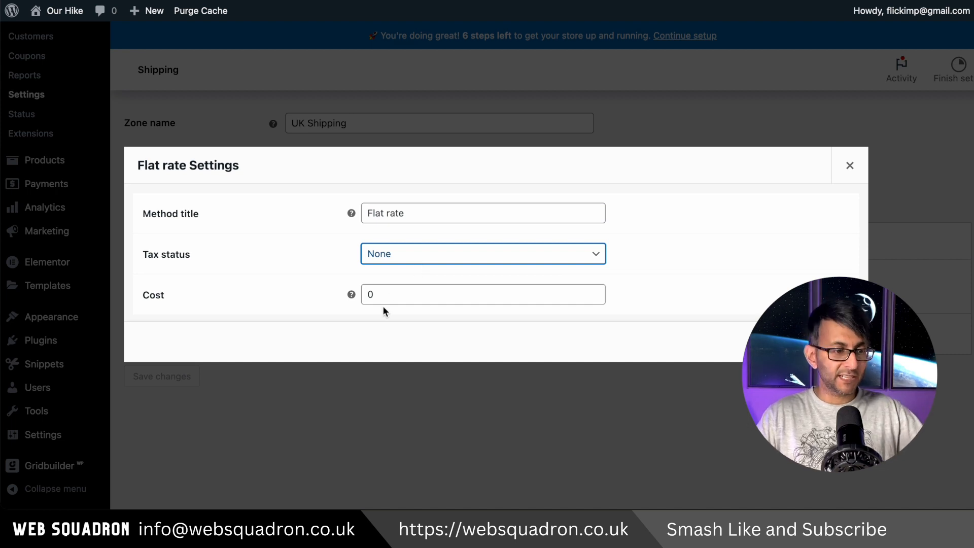
left_click_drag(396, 294, 348, 294)
type("2.99")
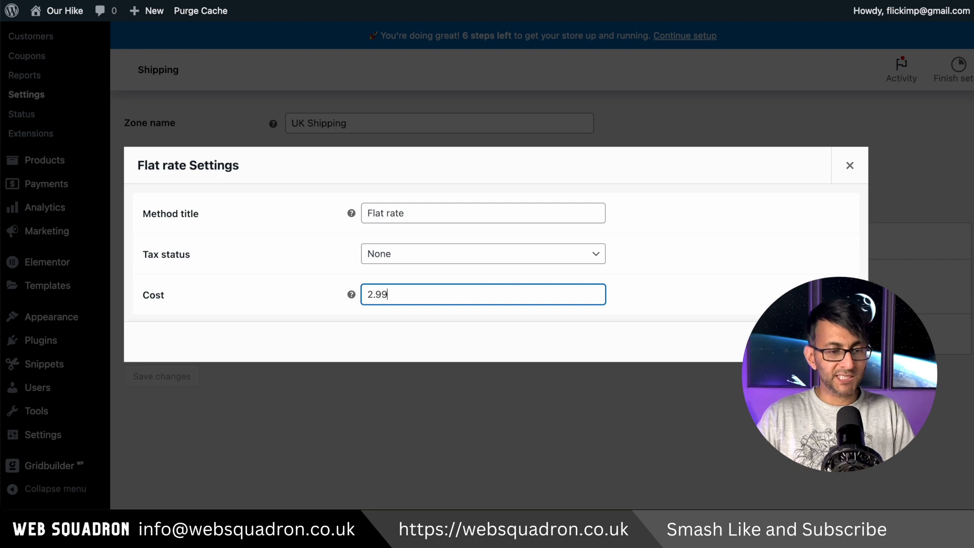
left_click(822, 341)
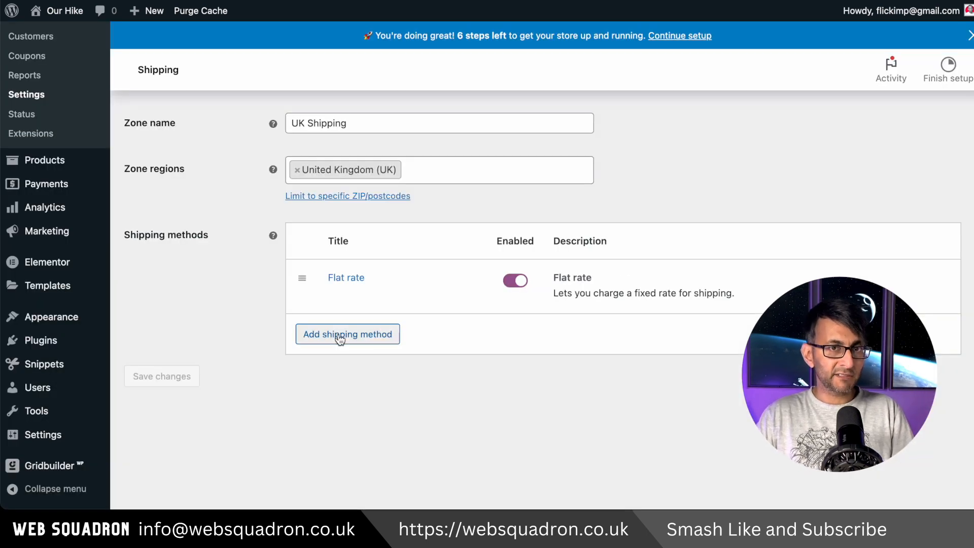
Step: Add a Free shipping method to the UK Shipping zone alongside the flat rate
left_click(339, 337)
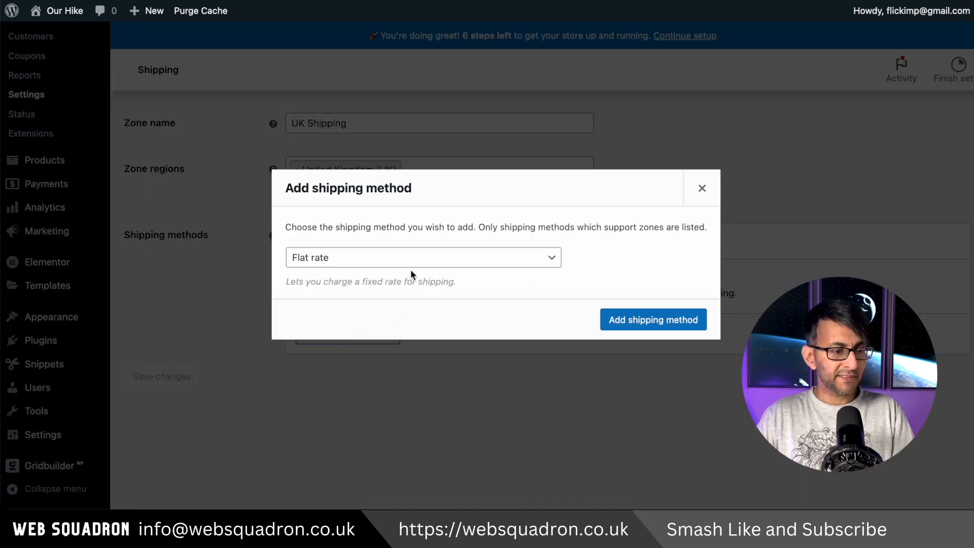
left_click(418, 257)
left_click(363, 275)
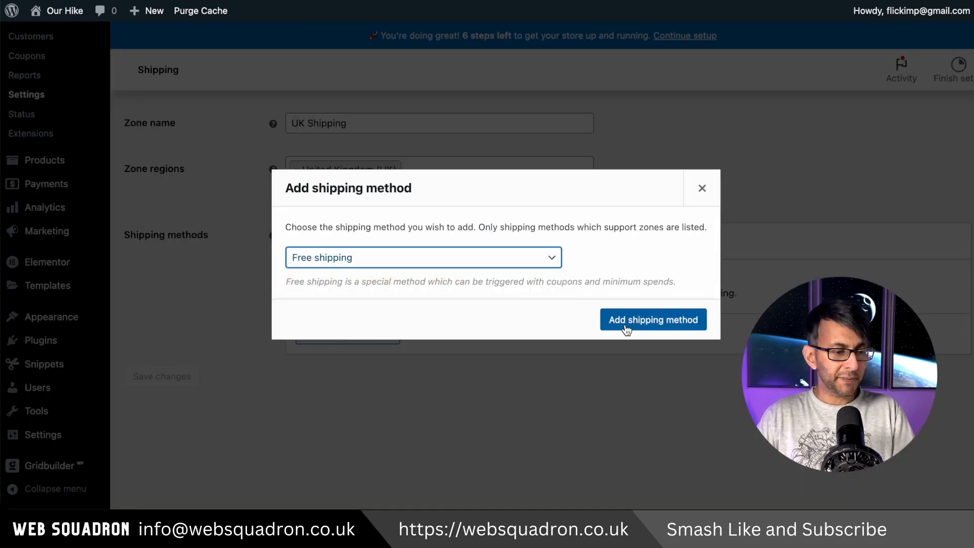
left_click(626, 327)
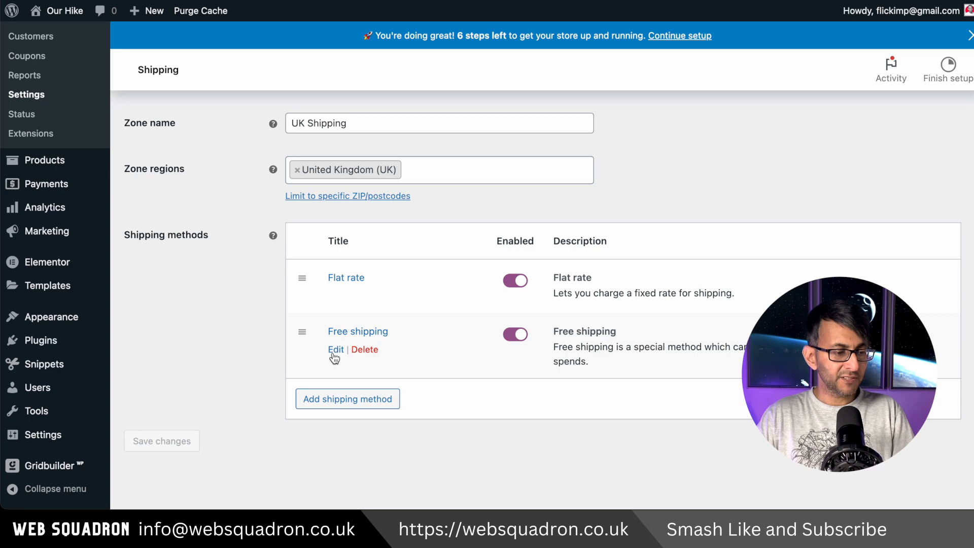
Step: Make free shipping require a minimum order amount of 50.00 and save the method's settings
left_click(335, 349)
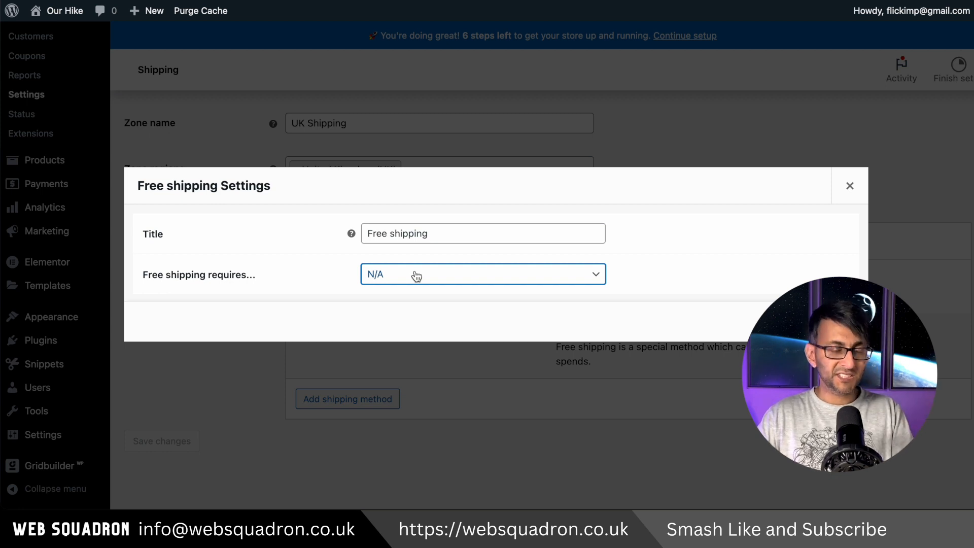
left_click(416, 276)
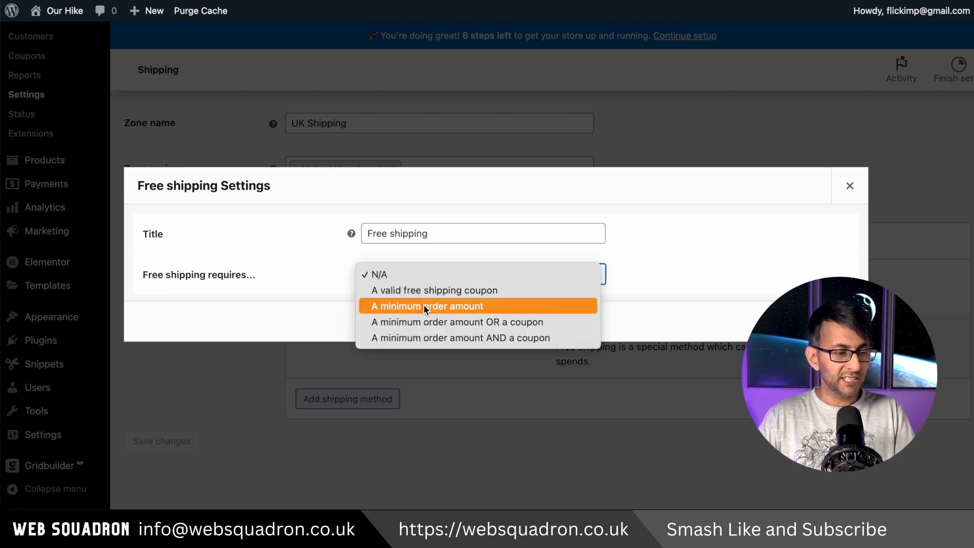
left_click(424, 306)
double_click(403, 272)
type("50.00")
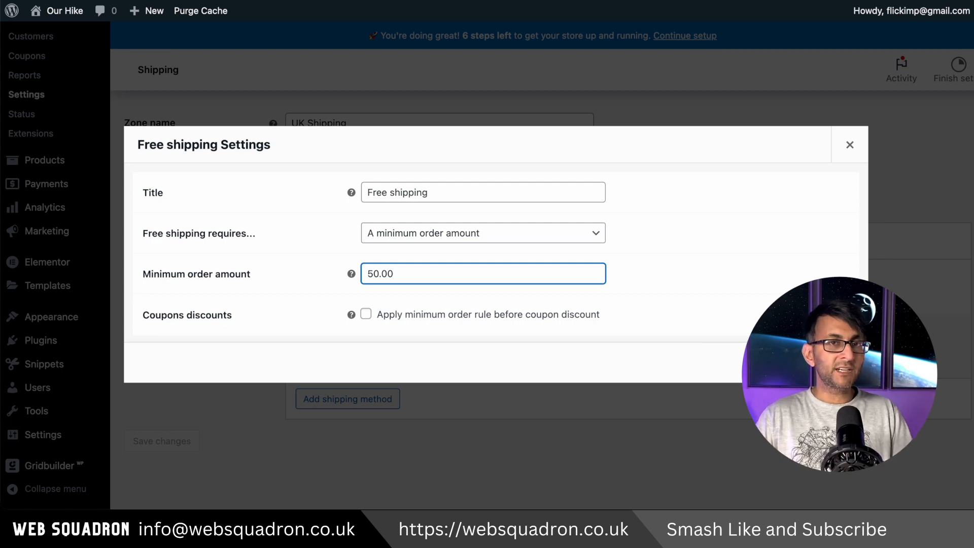
key("Return")
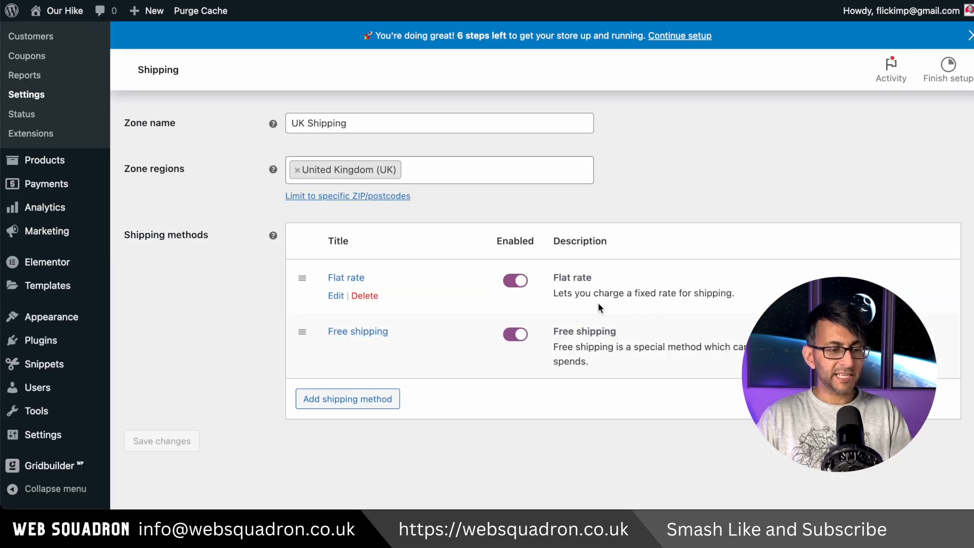
Step: Open the WooCommerce payment settings and review the available payment methods and their descriptions
left_click(368, 139)
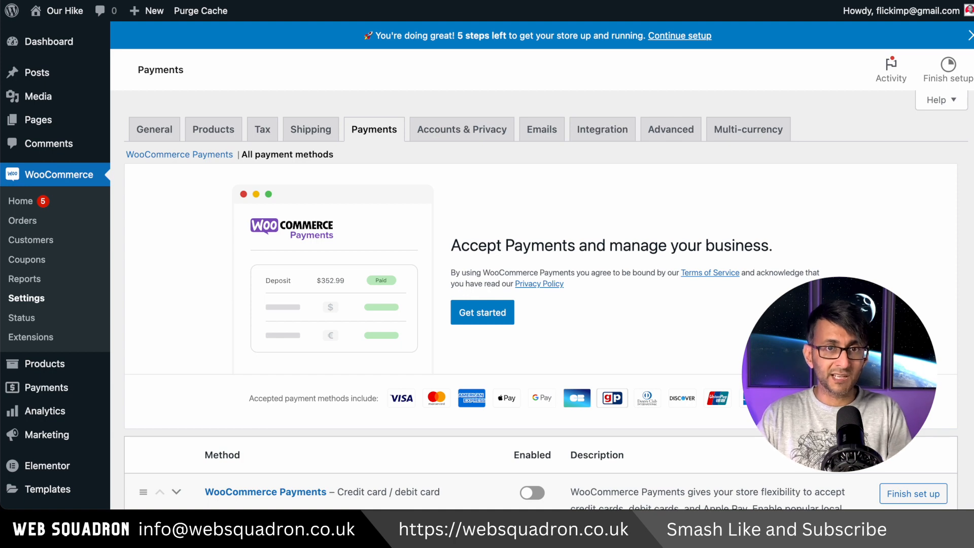
scroll(540, 299, "down", 2)
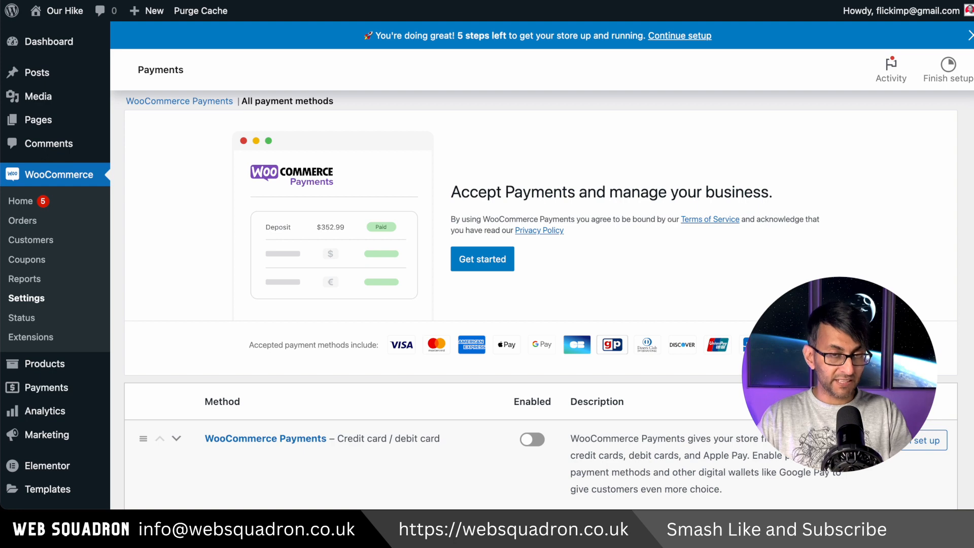
scroll(456, 242, "down", 3)
scroll(455, 242, "up", 2)
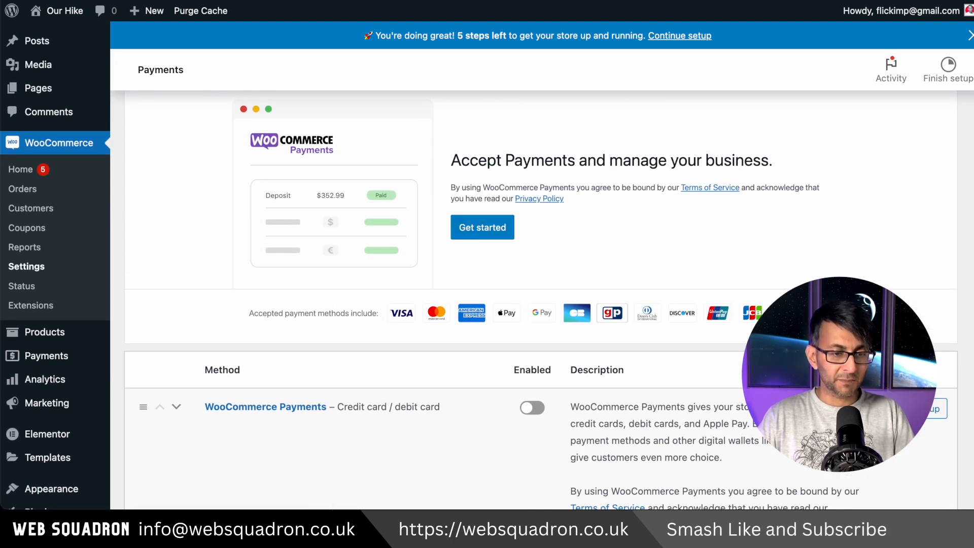
scroll(540, 299, "down", 1)
scroll(339, 169, "down", 5)
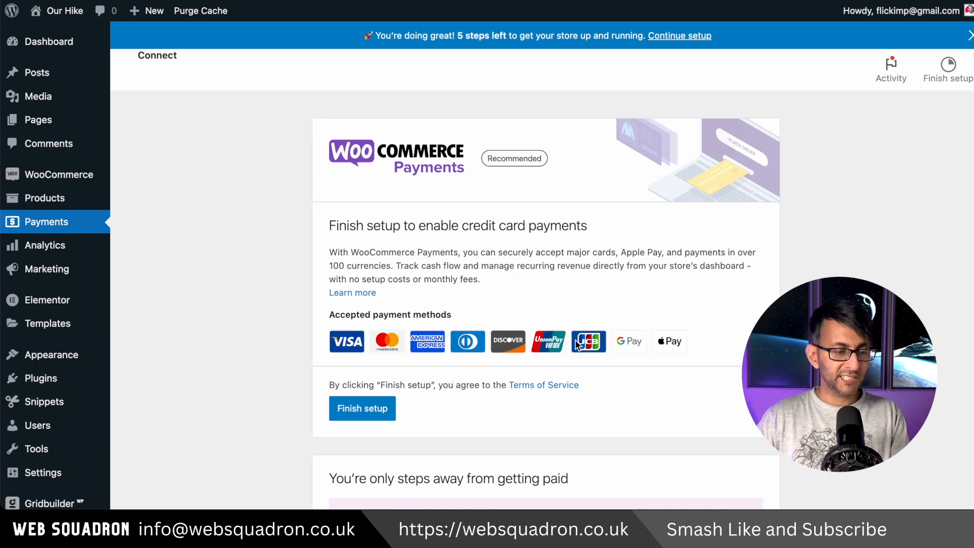
Step: Start the WooCommerce Payments setup and connect the store through the connection email to reach the payout details form
scroll(576, 341, "down", 2)
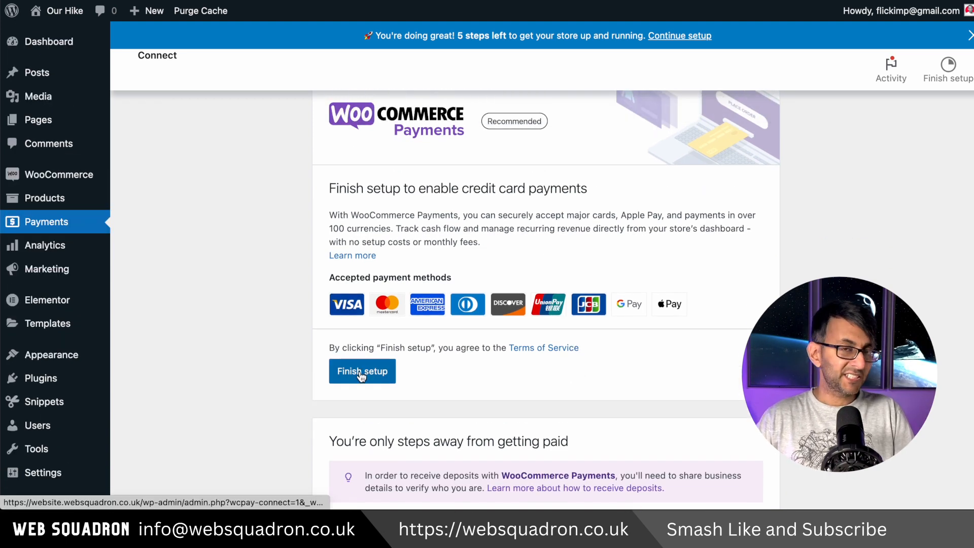
left_click(361, 373)
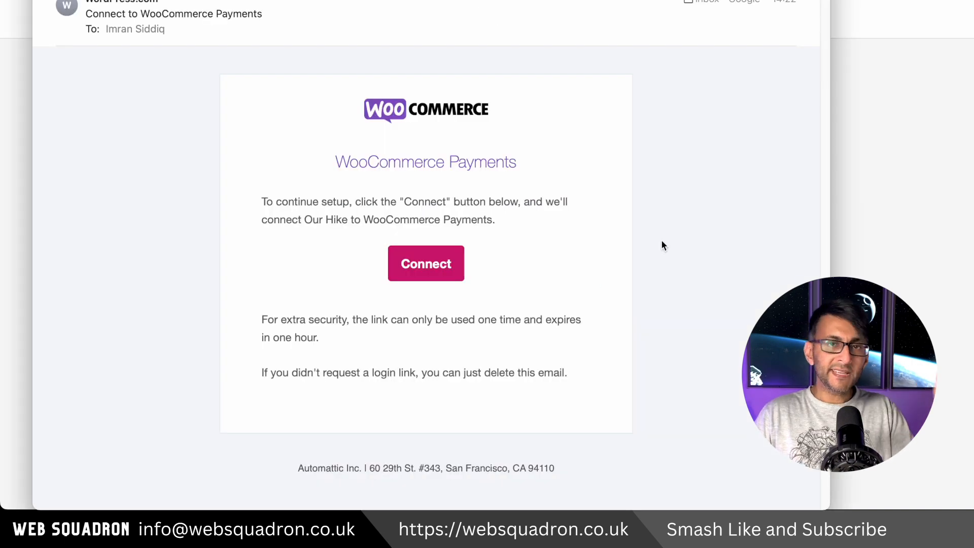
left_click(423, 265)
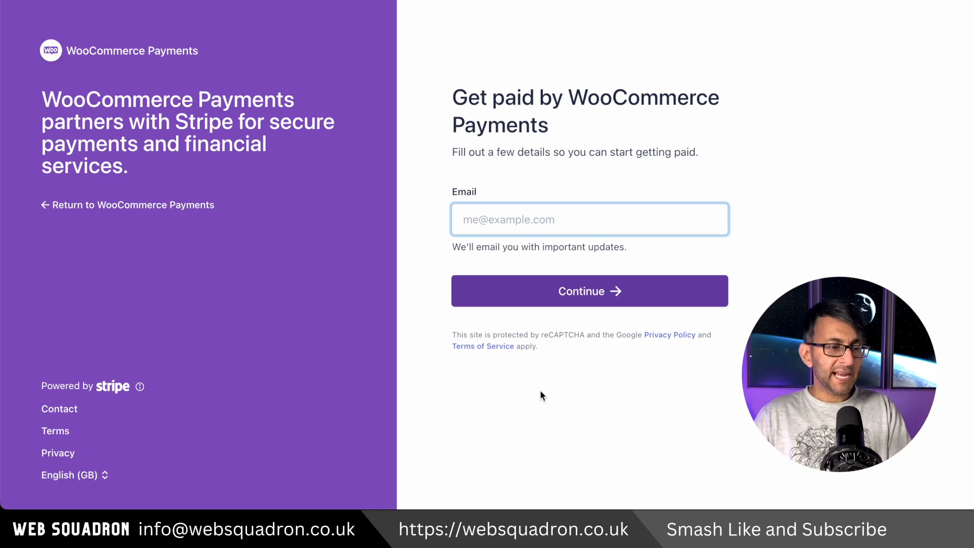
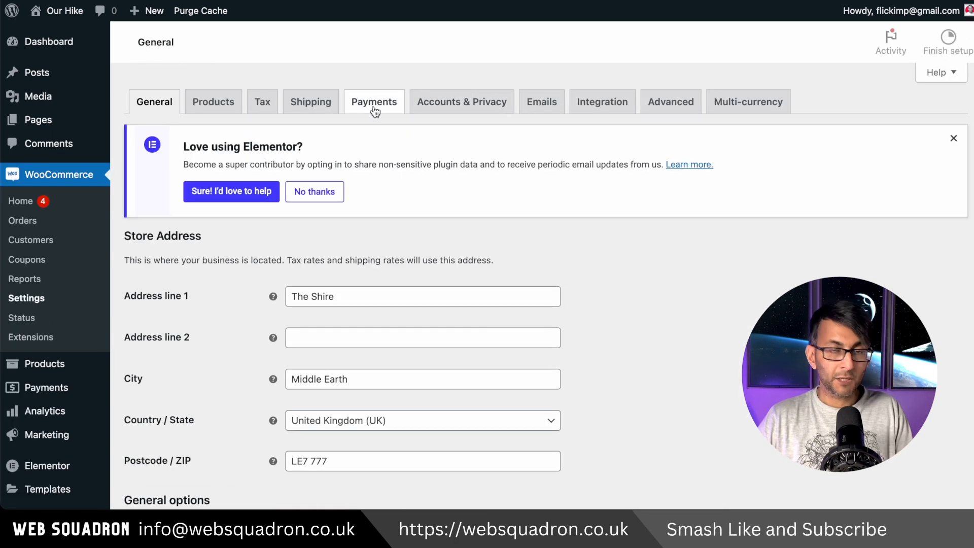
Step: Open the WooCommerce Payments settings and review the accepted payment methods, express checkouts and transaction preferences
left_click(374, 128)
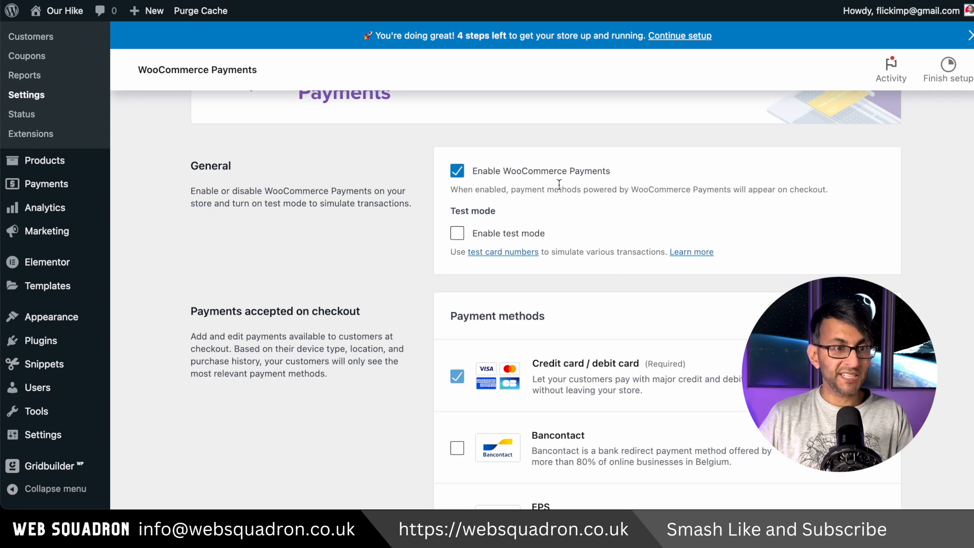
scroll(677, 313, "down", 2)
scroll(677, 313, "up", 2)
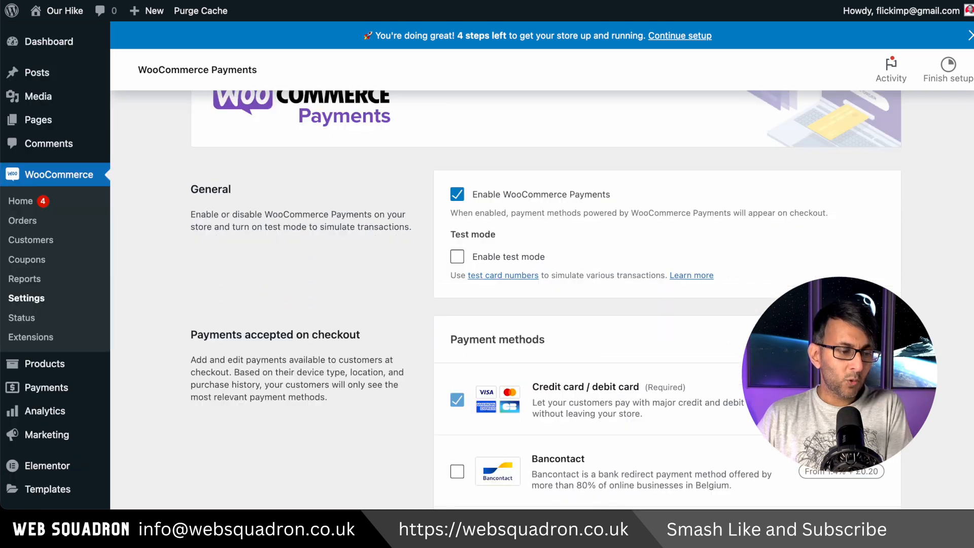
scroll(513, 300, "up", 2)
scroll(514, 300, "down", 5)
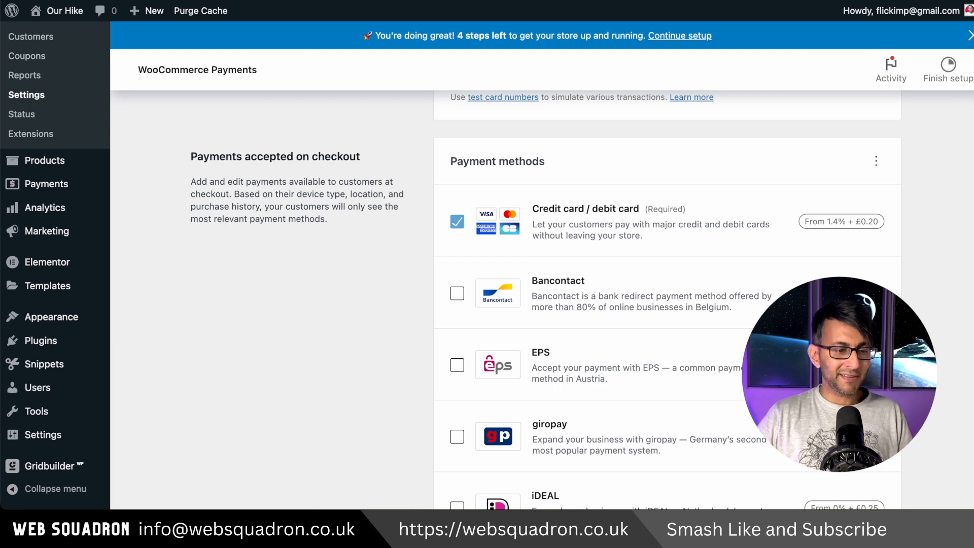
scroll(513, 299, "down", 3)
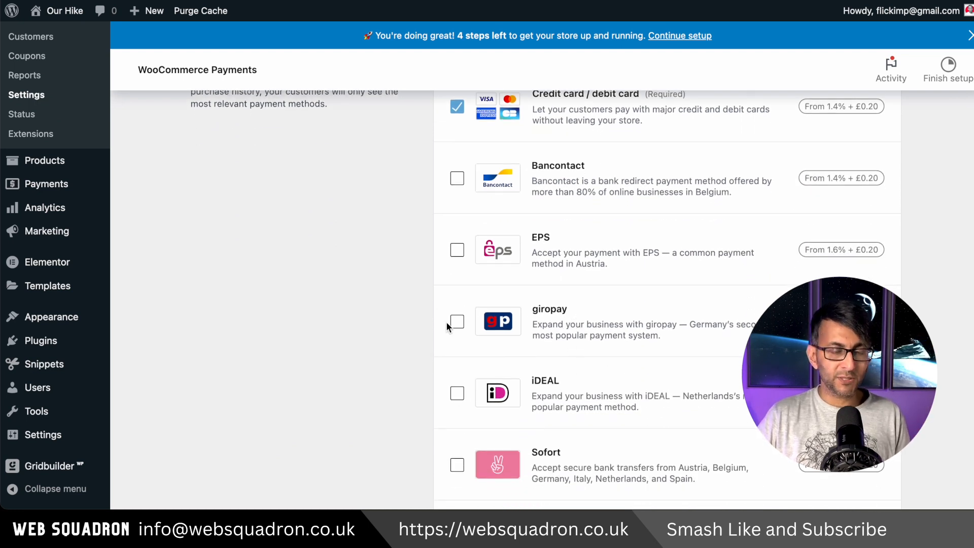
scroll(485, 330, "down", 6)
scroll(486, 330, "down", 4)
scroll(486, 329, "up", 2)
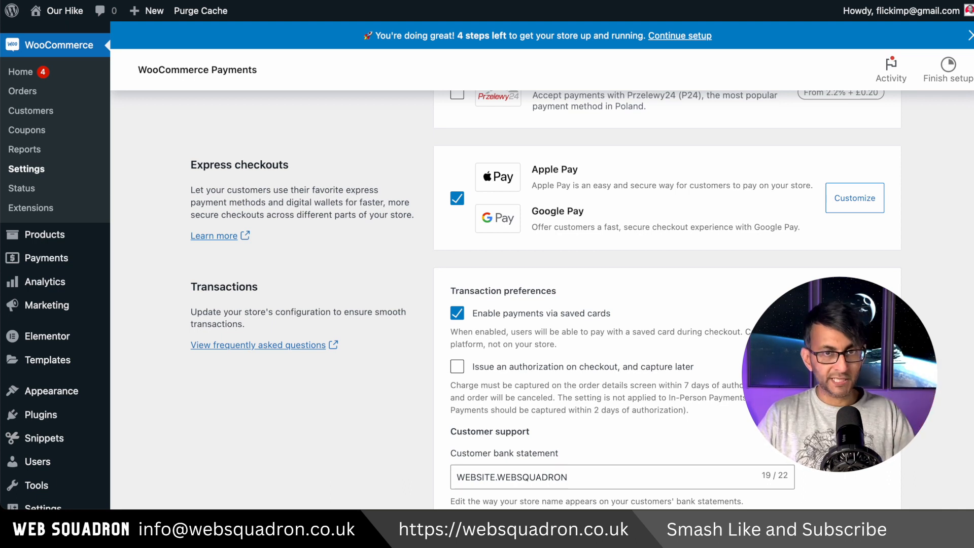
scroll(486, 299, "down", 3)
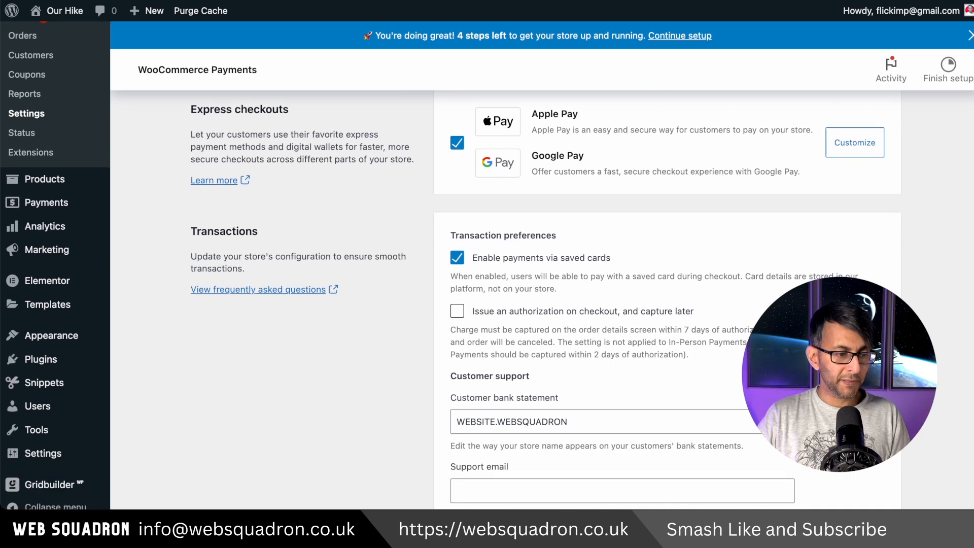
scroll(487, 299, "down", 1)
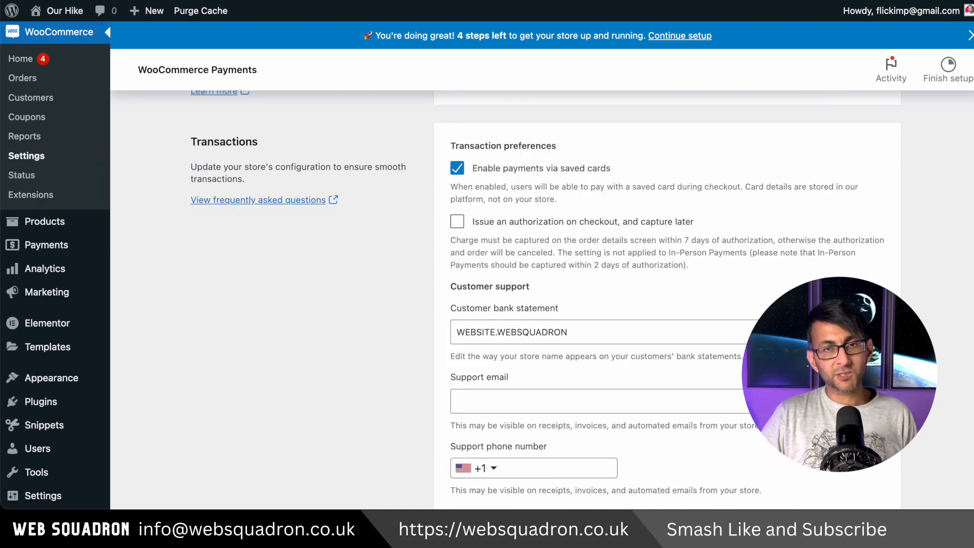
Step: Change the customer bank statement text in the customer support settings to OURHIKE
scroll(571, 334, "down", 2)
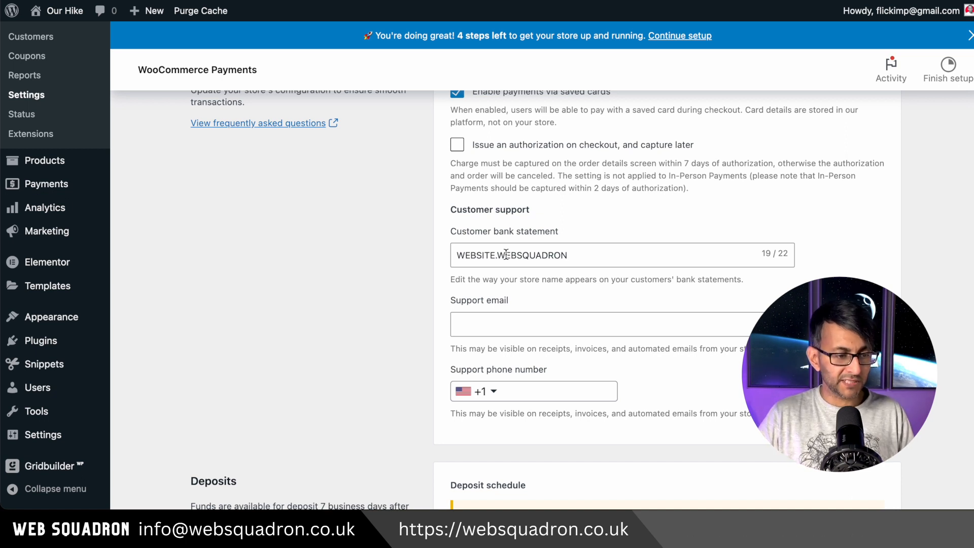
left_click_drag(497, 254, 392, 255)
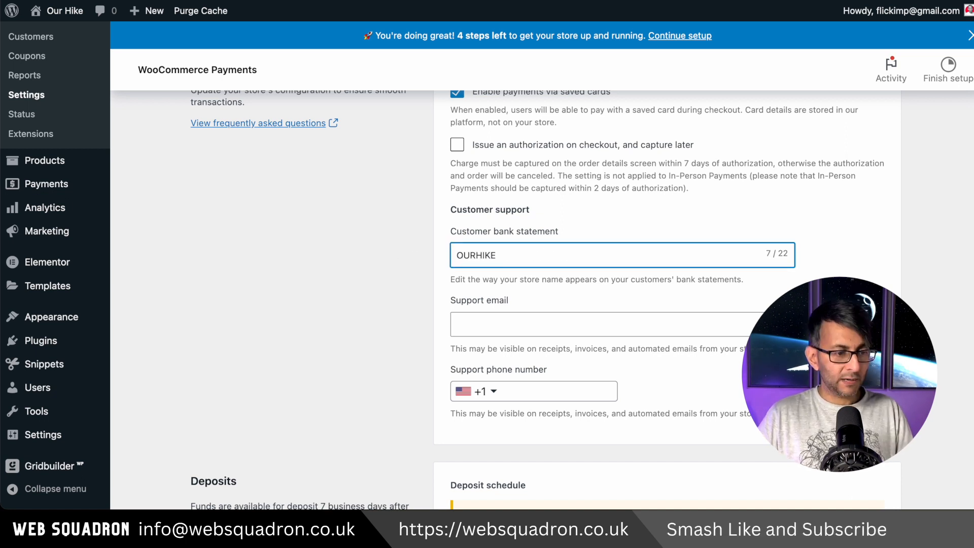
left_click(397, 251)
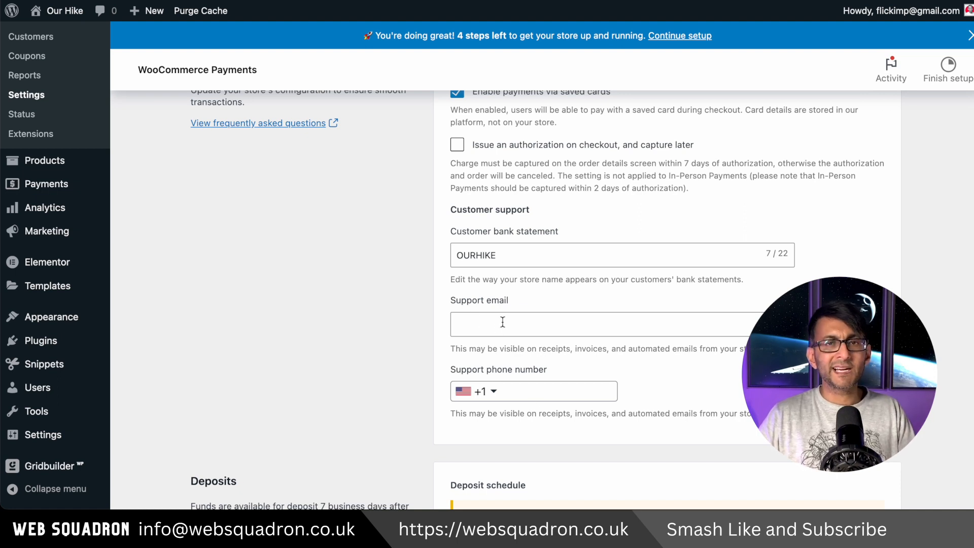
Step: Show all payment methods, then open the Extensions Store listing of other payment providers and accept its cookies
scroll(502, 322, "up", 10)
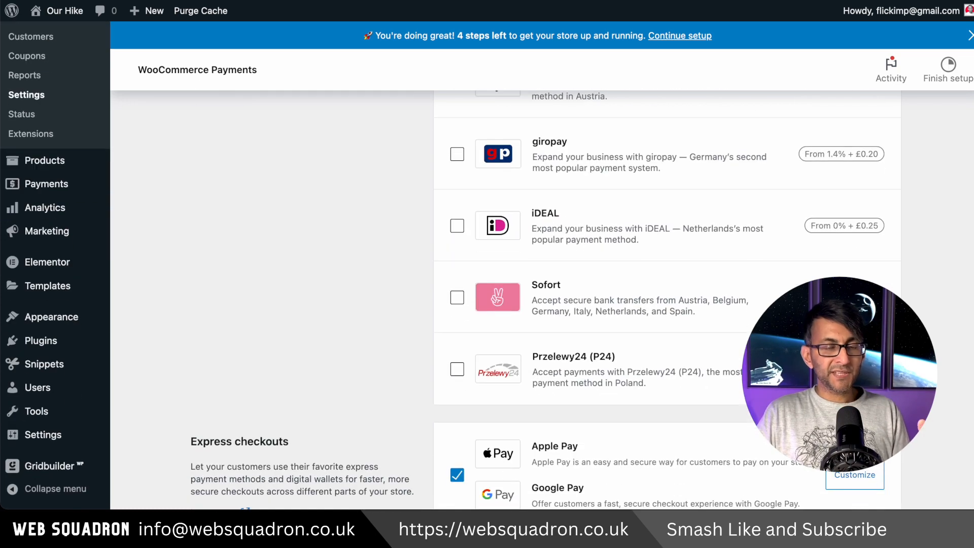
scroll(502, 322, "down", 3)
scroll(502, 322, "up", 10)
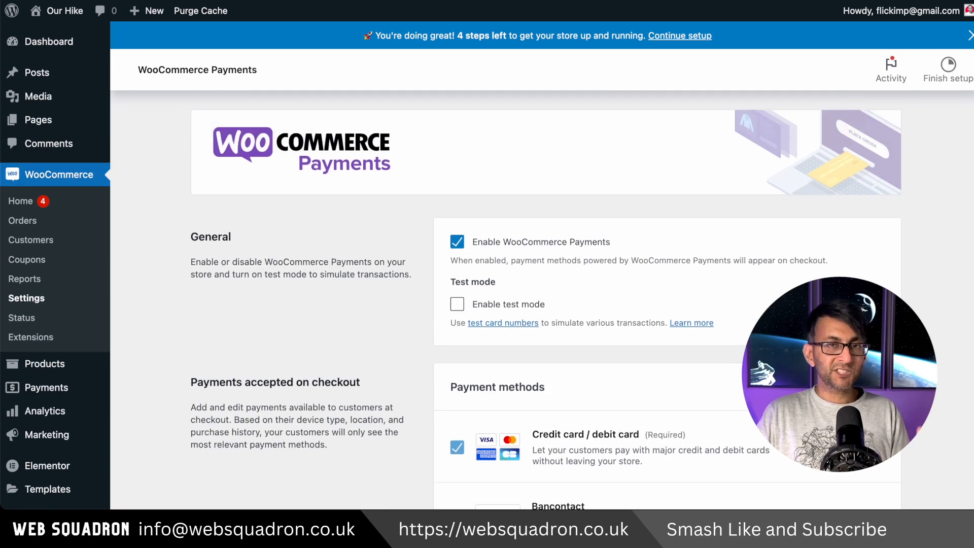
scroll(299, 221, "up", 5)
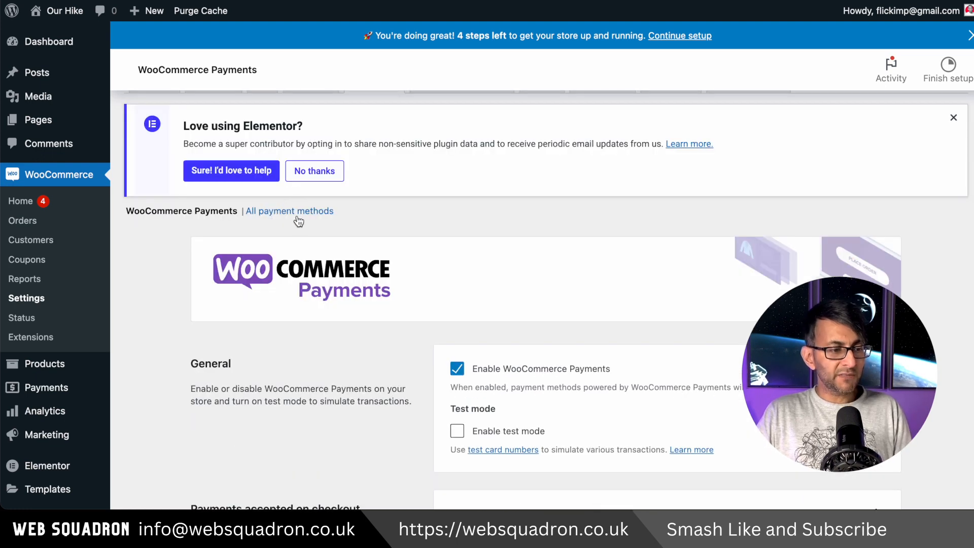
left_click(299, 211)
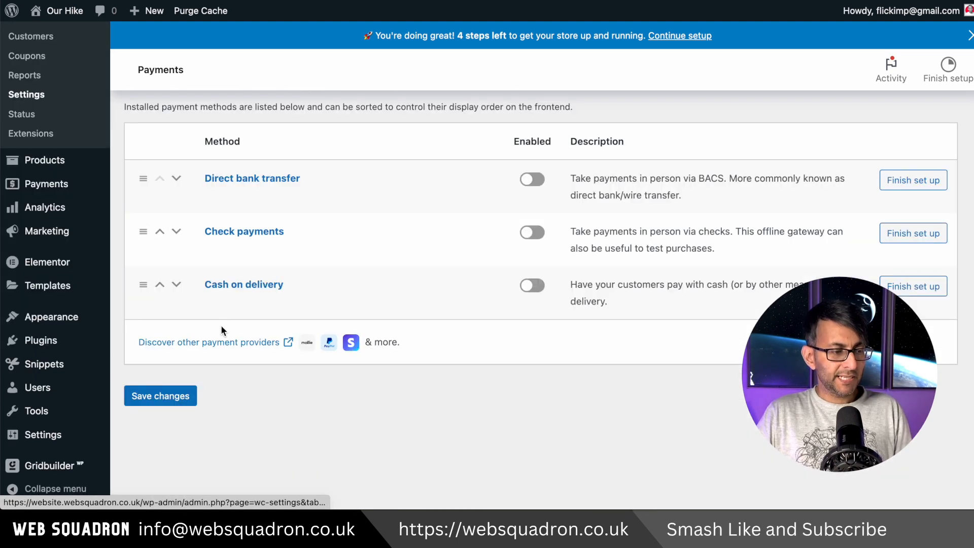
left_click(241, 350)
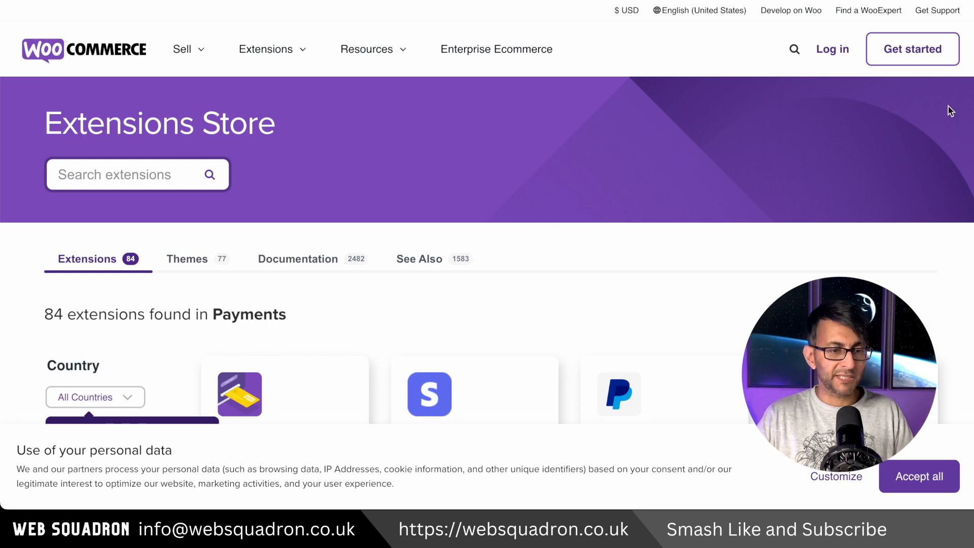
left_click(920, 485)
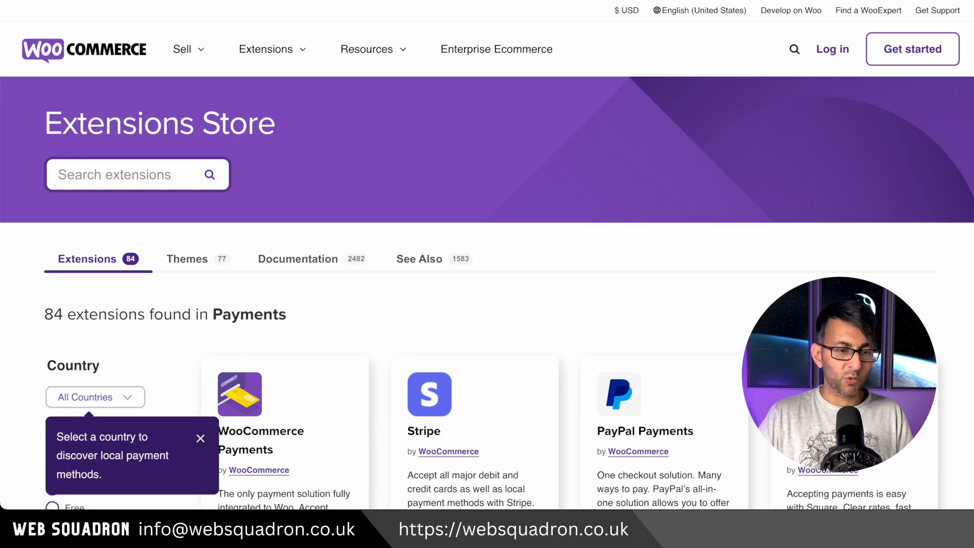
Step: Filter the payment extensions by the country India to see its local payment methods
scroll(231, 189, "down", 5)
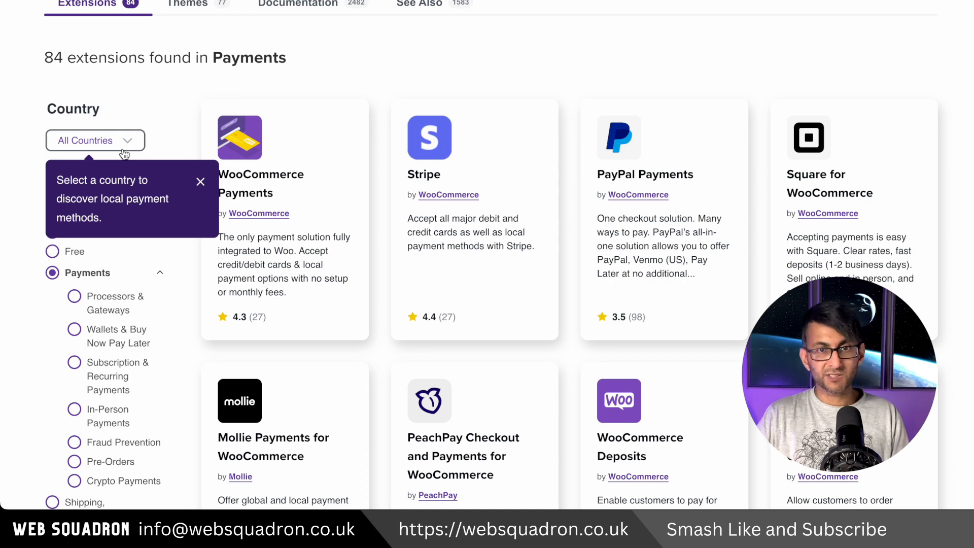
left_click(94, 144)
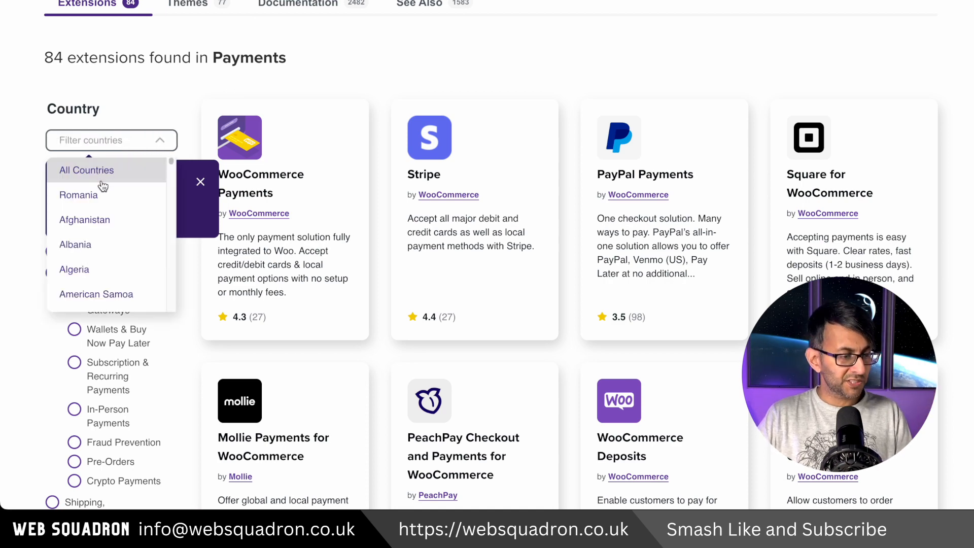
type("india")
left_click(108, 215)
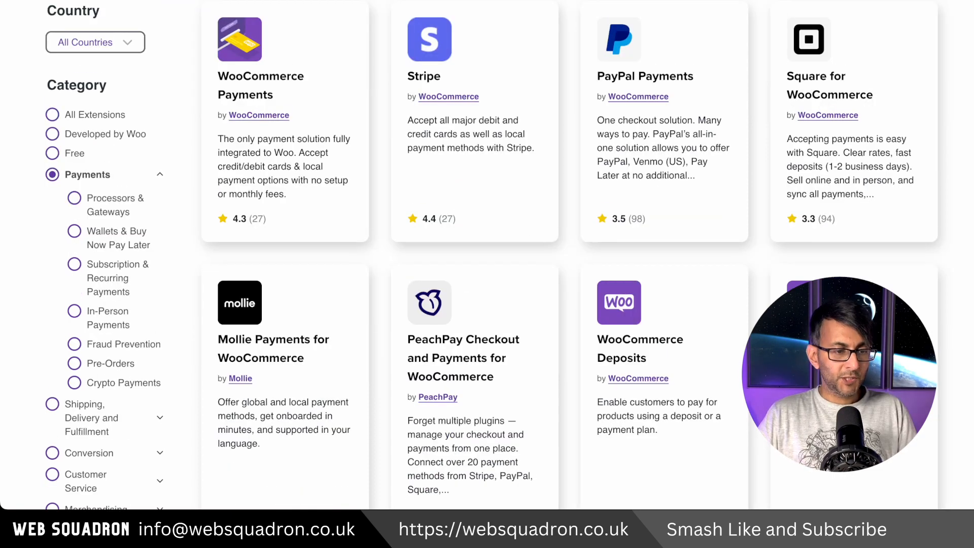
Step: Browse the payment extensions for all countries and open the PayPal Payments extension
scroll(486, 253, "down", 5)
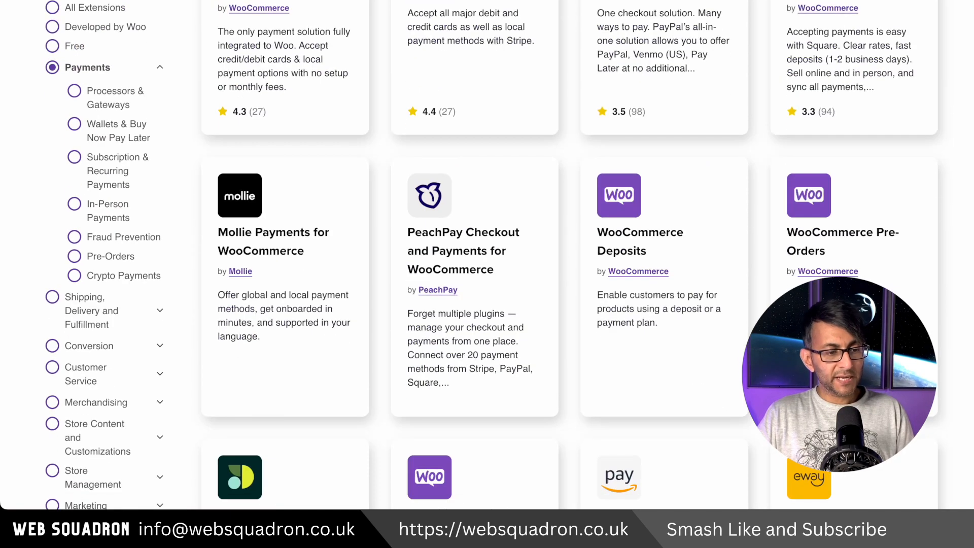
scroll(487, 253, "down", 5)
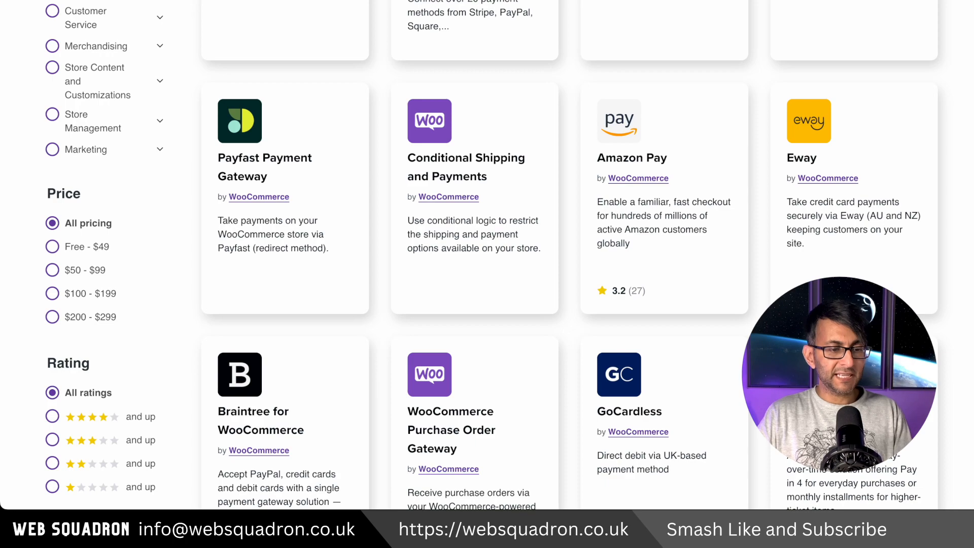
scroll(756, 247, "down", 5)
scroll(756, 247, "up", 15)
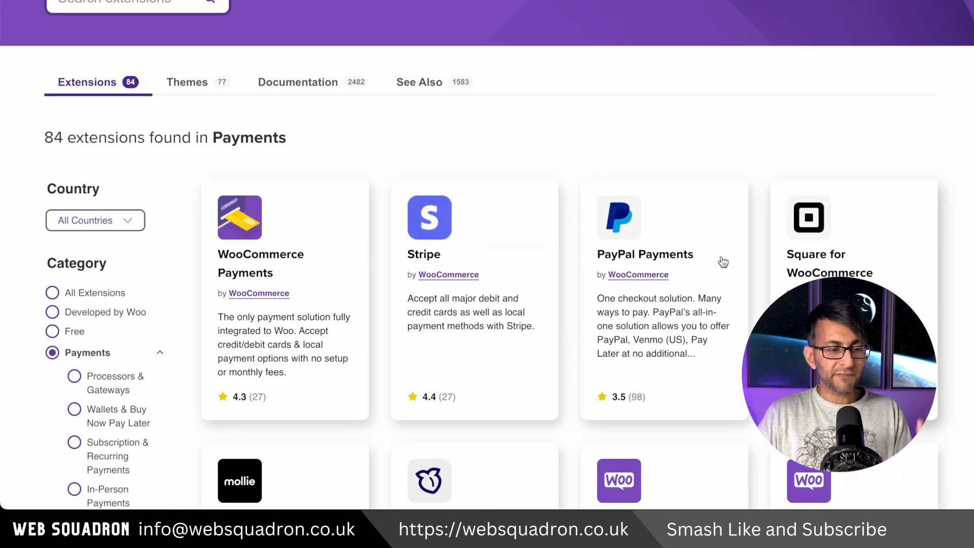
left_click(668, 290)
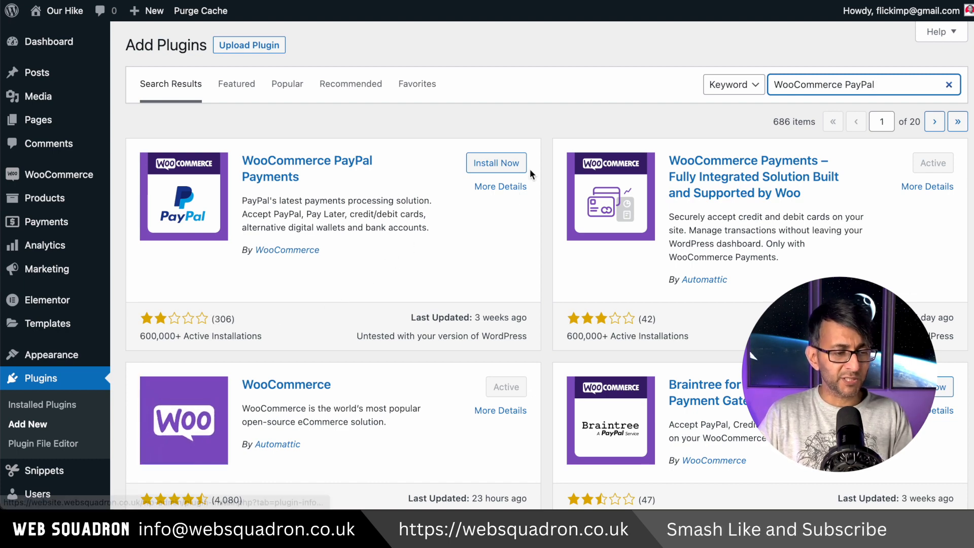
Step: Install the WooCommerce PayPal Payments plugin and open PayPal's account setup from the list of all payment methods
left_click(508, 166)
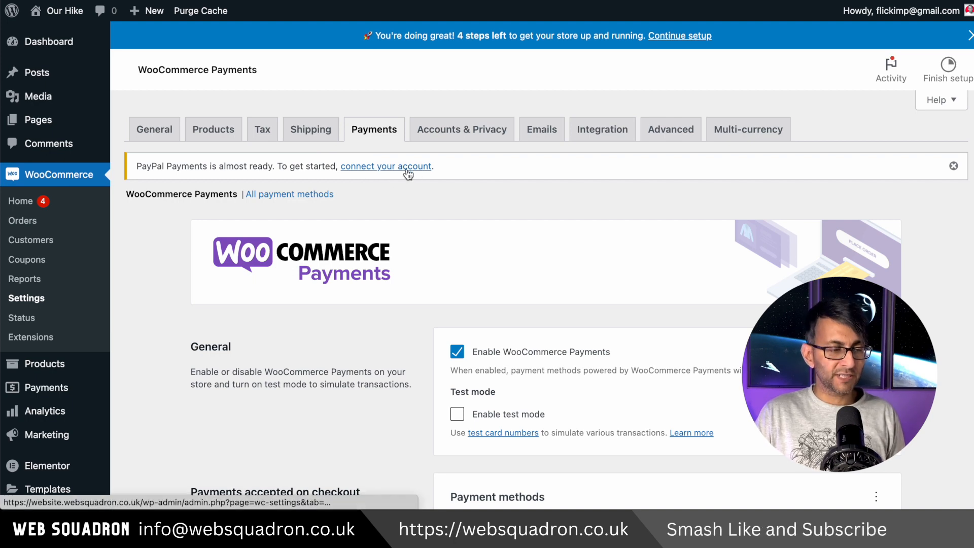
left_click(297, 196)
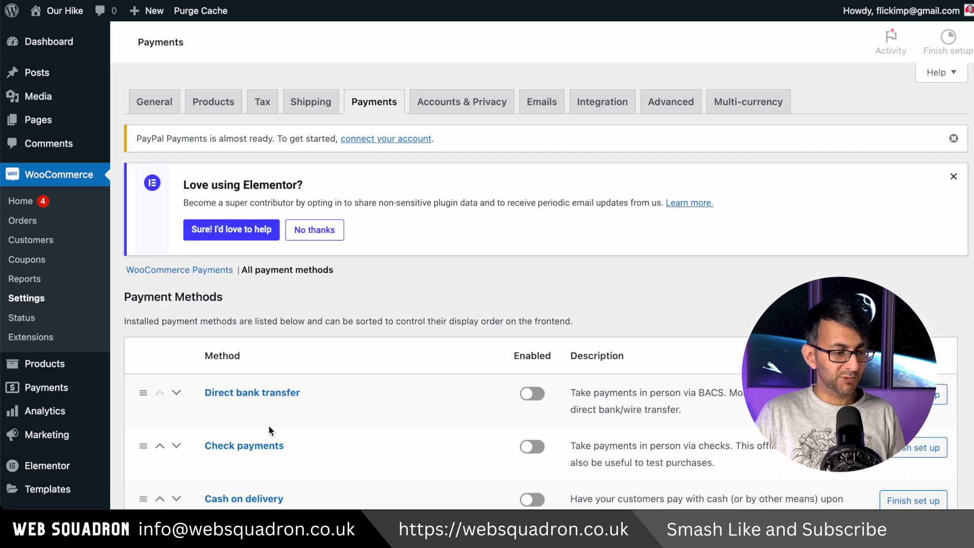
scroll(453, 394, "down", 2)
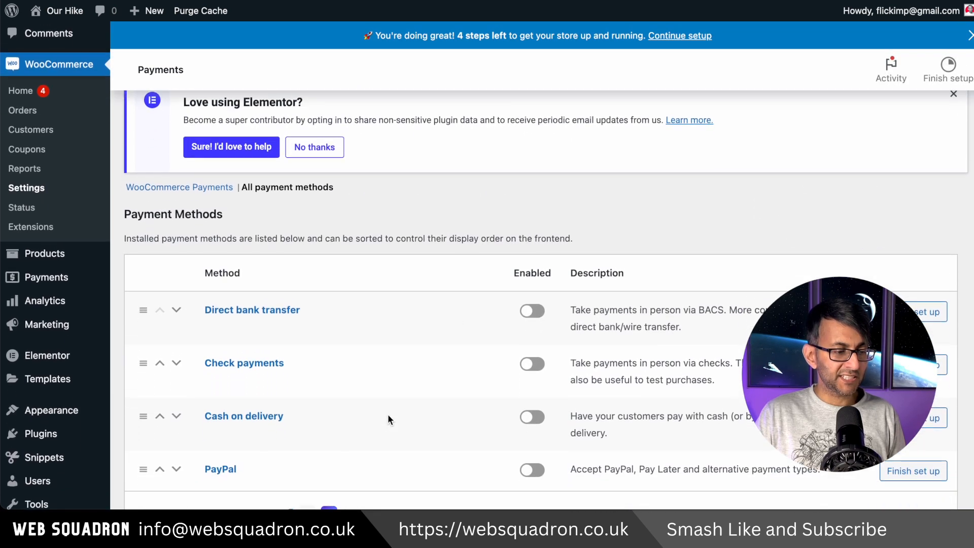
scroll(543, 426, "down", 2)
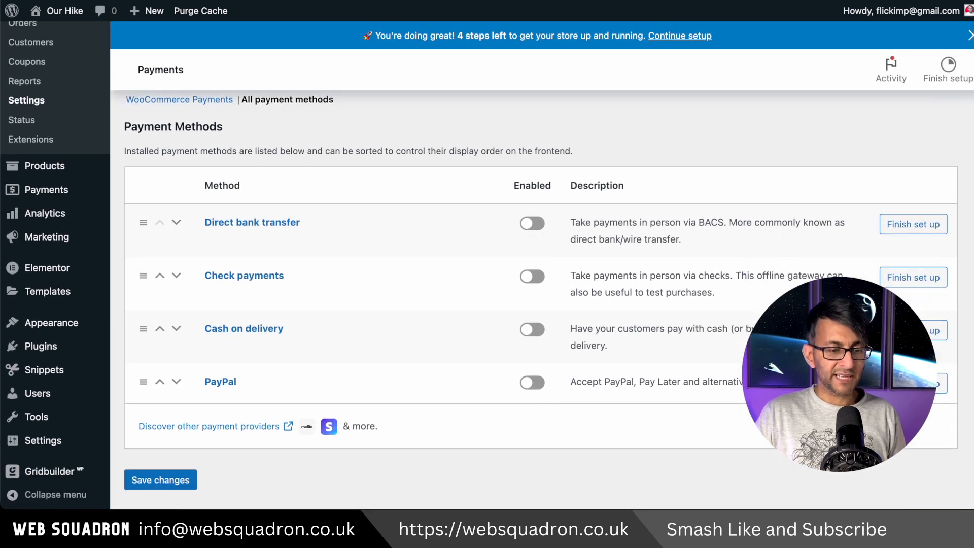
left_click(542, 391)
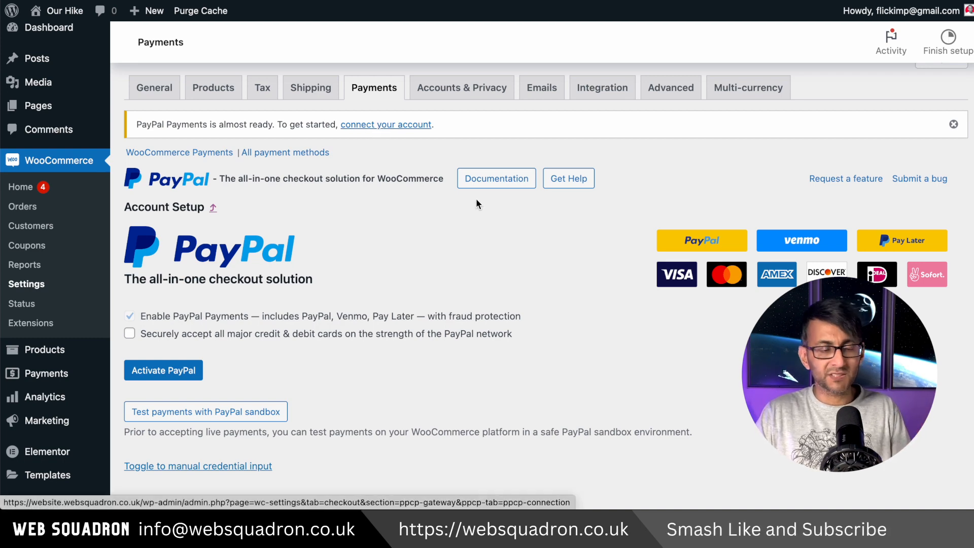
Step: Activate PayPal from its account setup and agree to connect the PayPal account with WooCommerce
scroll(280, 334, "down", 1)
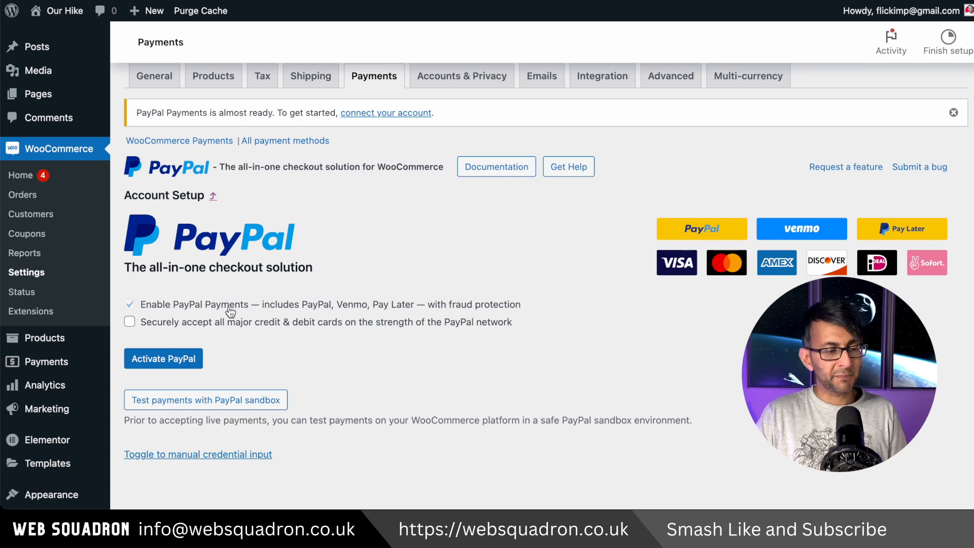
scroll(348, 332, "down", 1)
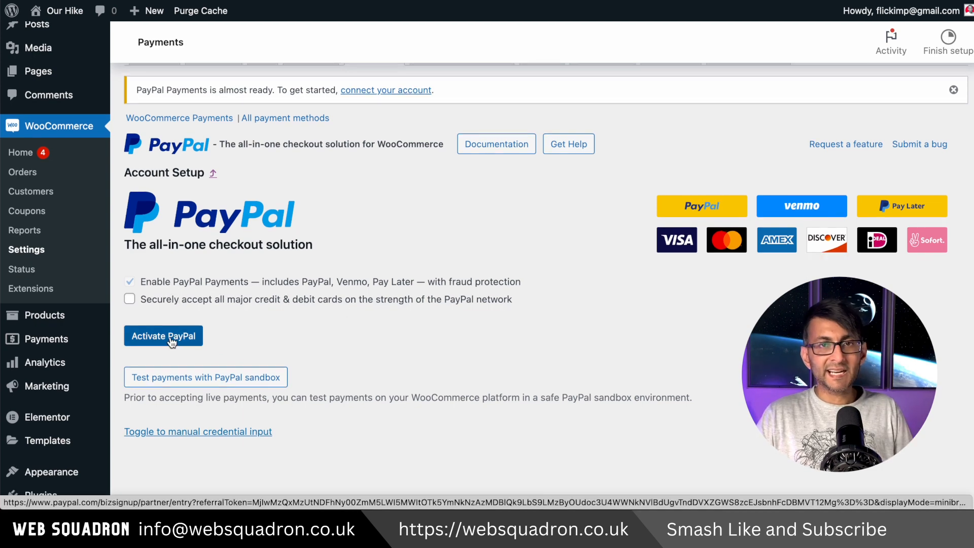
left_click(173, 338)
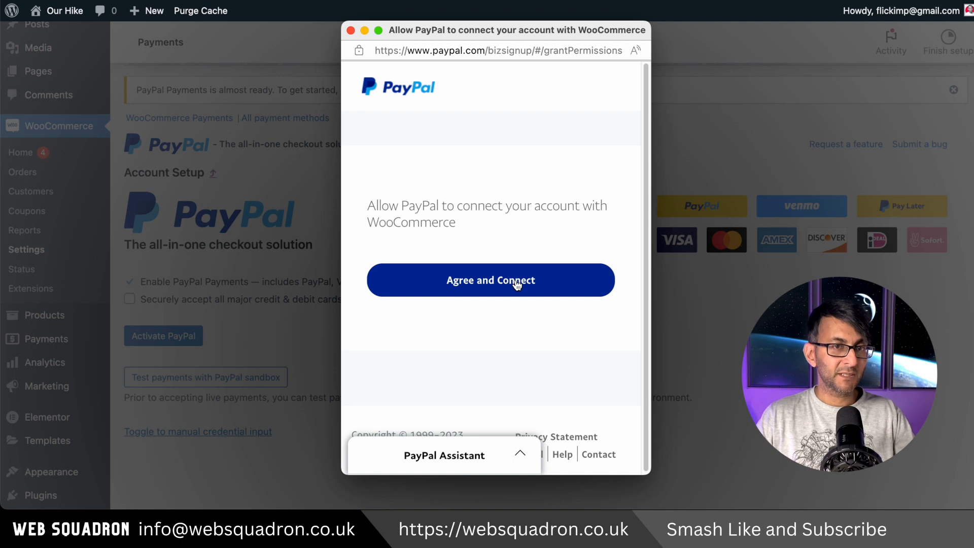
left_click(517, 284)
left_click(537, 376)
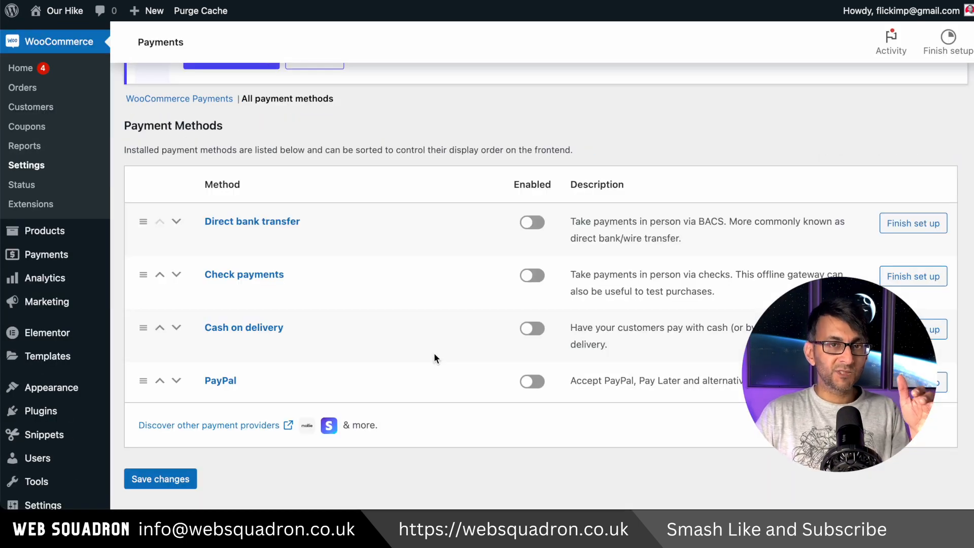
Step: Switch on PayPal as an enabled method in the list of all payment methods
scroll(436, 352, "up", 3)
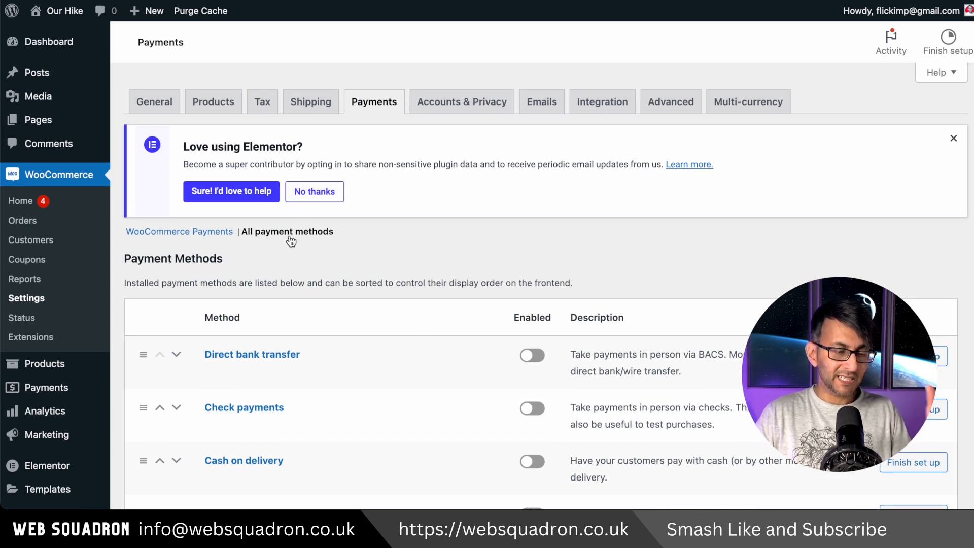
scroll(478, 317, "down", 3)
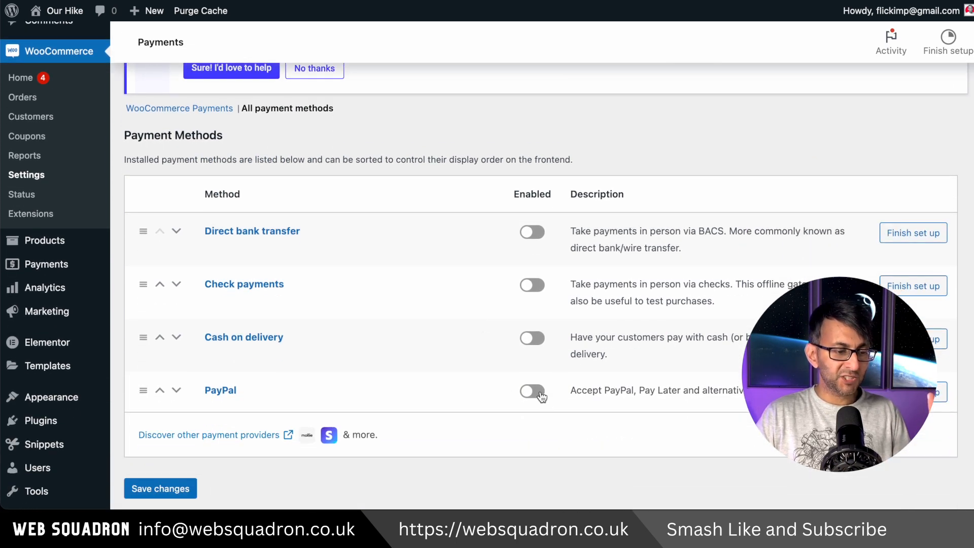
left_click(538, 398)
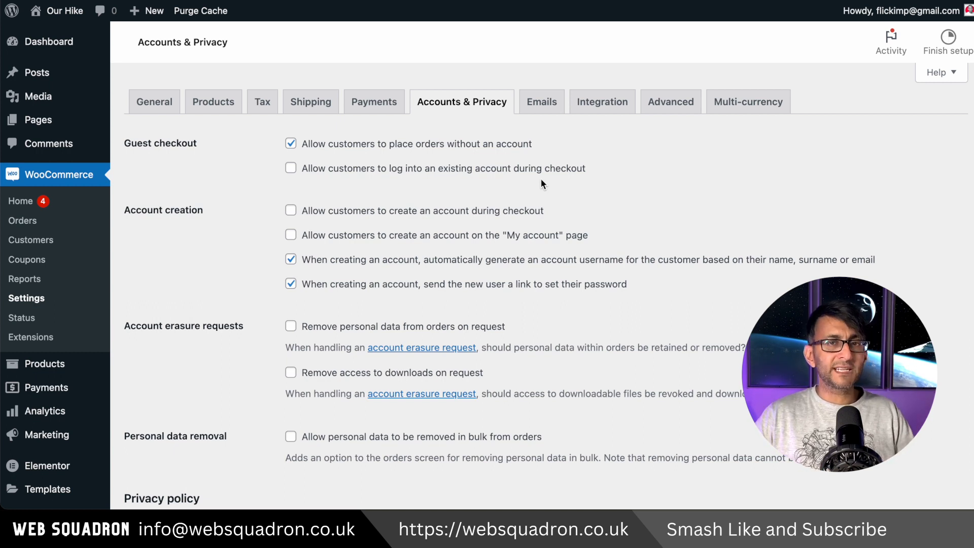
Step: Disallow orders without an account and allow customers to create accounts during checkout and on the "My account" page
left_click(291, 144)
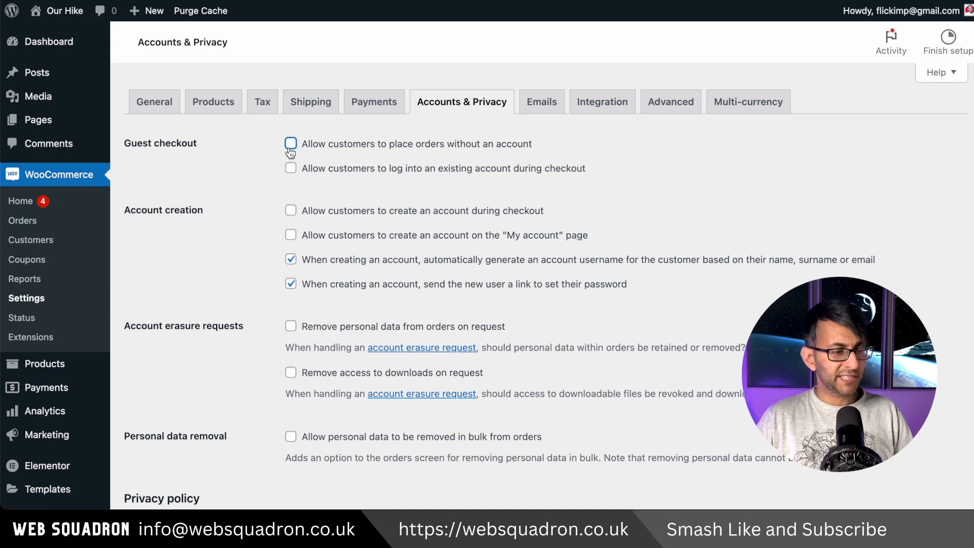
left_click(292, 212)
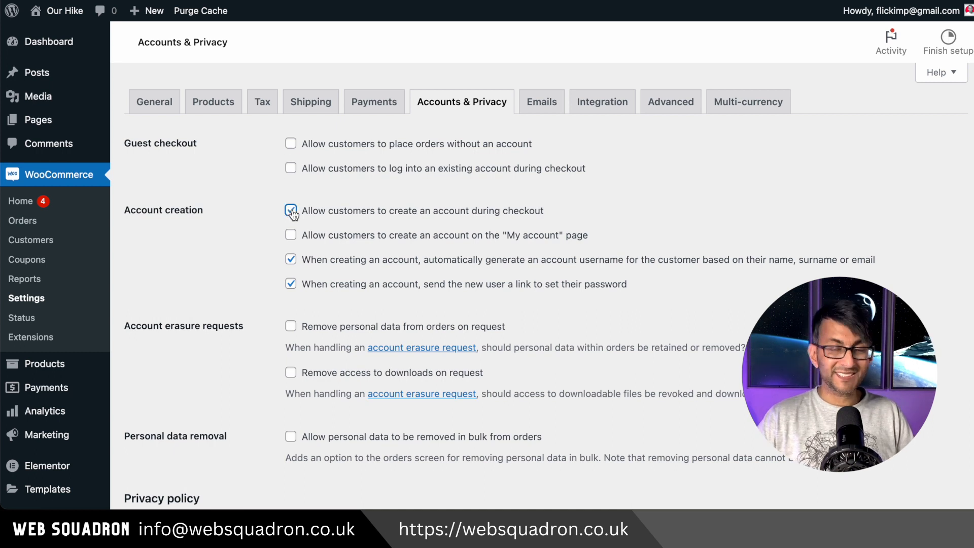
left_click(290, 236)
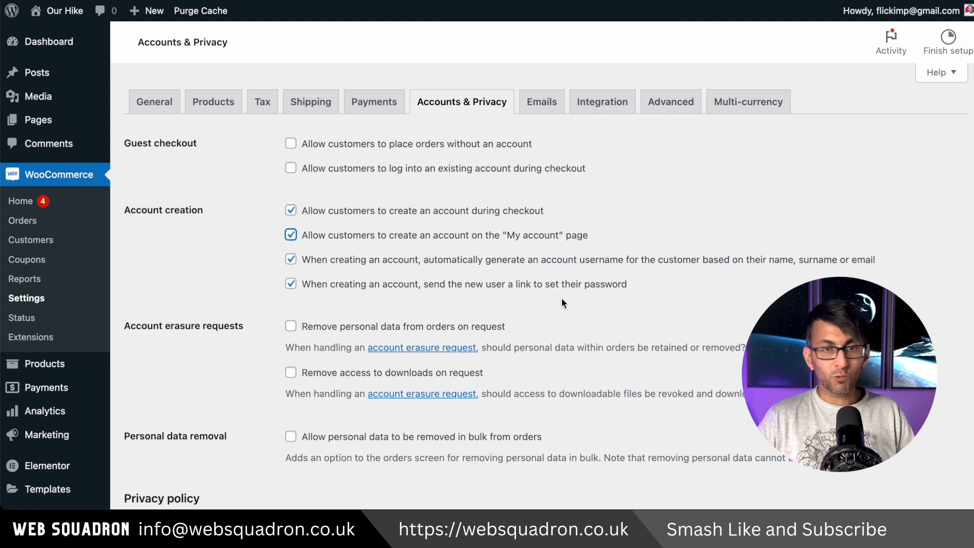
scroll(568, 310, "down", 1)
scroll(568, 310, "up", 1)
Step: Review the email notifications, sender and template options, and open the management page of the New order email
left_click(542, 104)
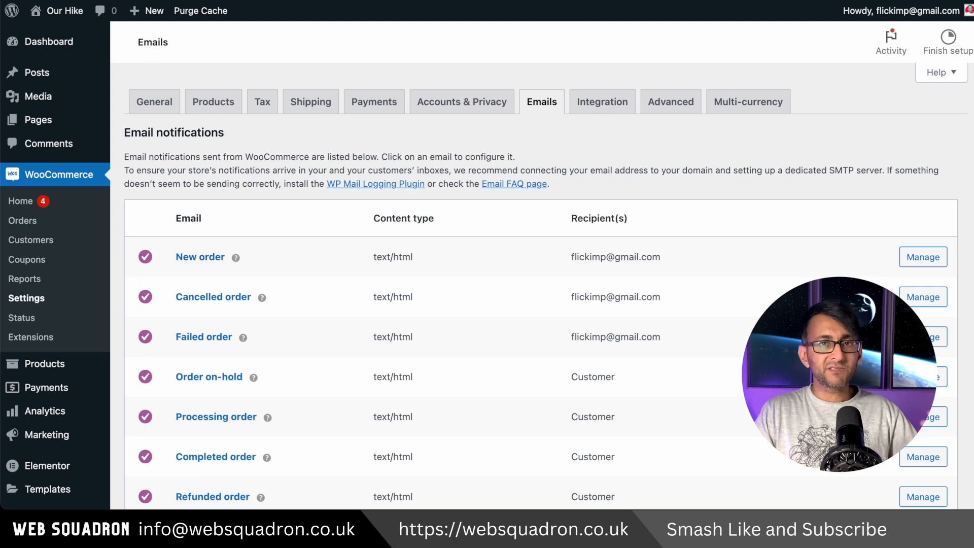
scroll(538, 284, "down", 10)
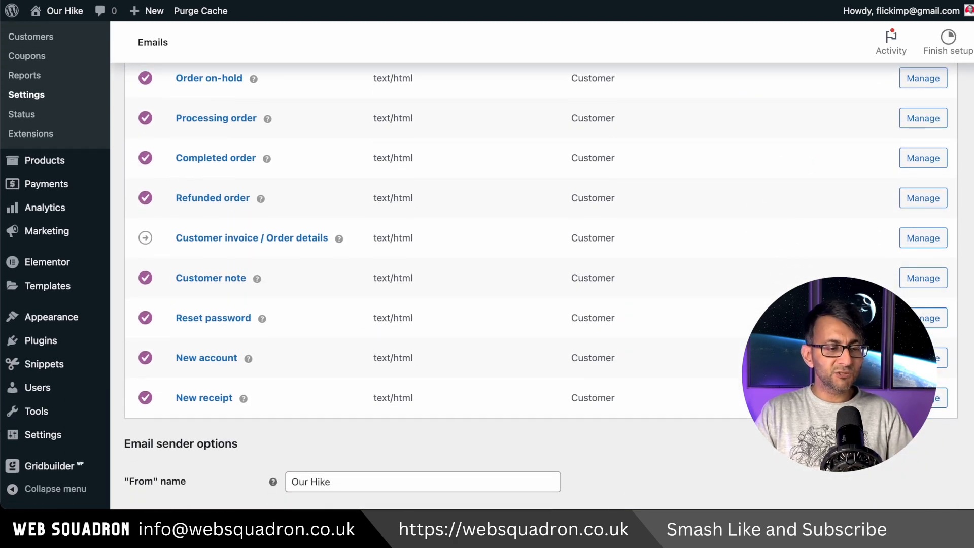
scroll(538, 284, "down", 8)
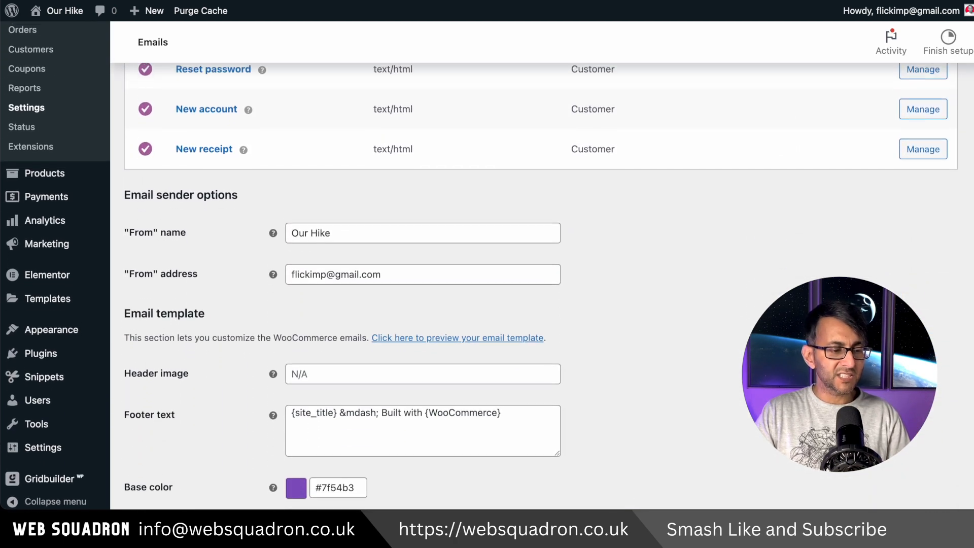
scroll(274, 202, "down", 7)
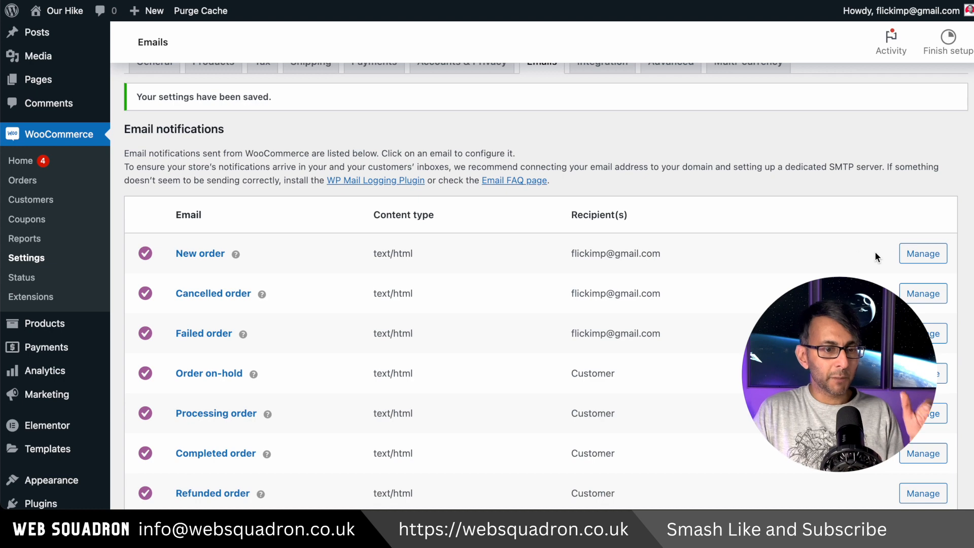
left_click(923, 254)
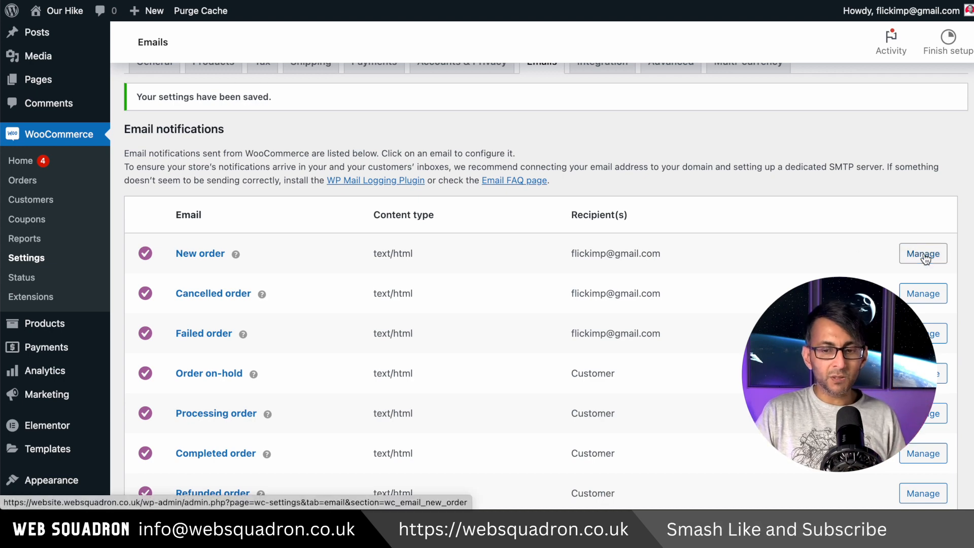
scroll(467, 300, "down", 3)
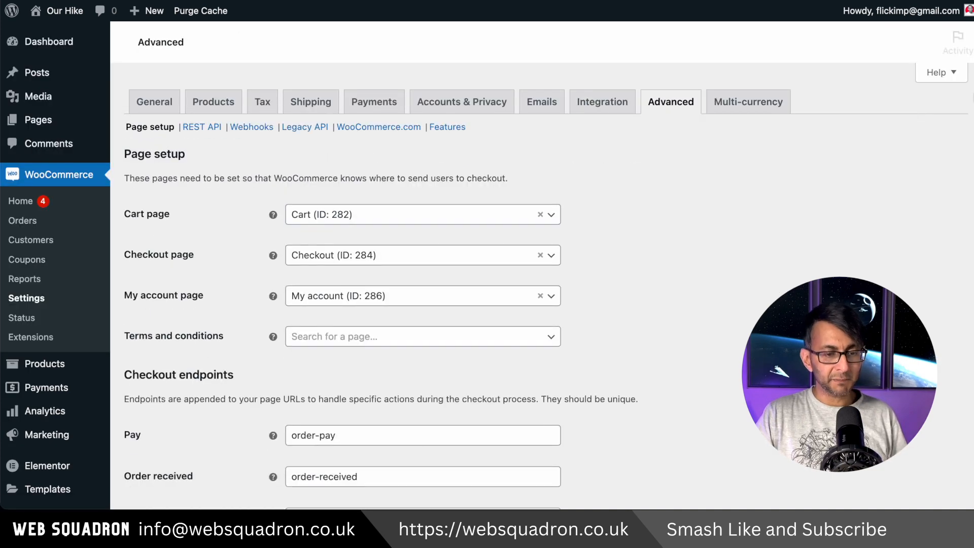
Step: Review the advanced page setup and search for "cart" among the Cart page choices without selecting another page
scroll(962, 152, "down", 2)
scroll(541, 284, "up", 1)
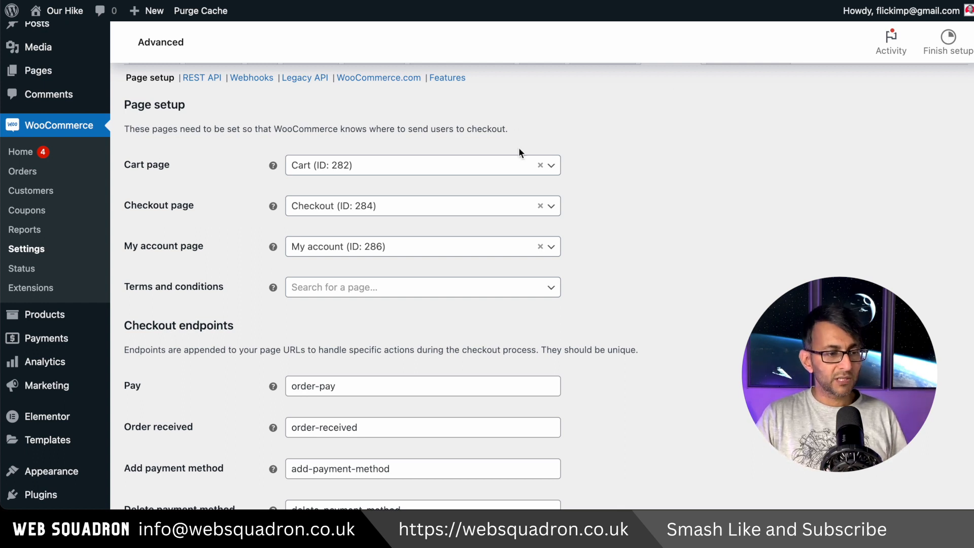
left_click(550, 166)
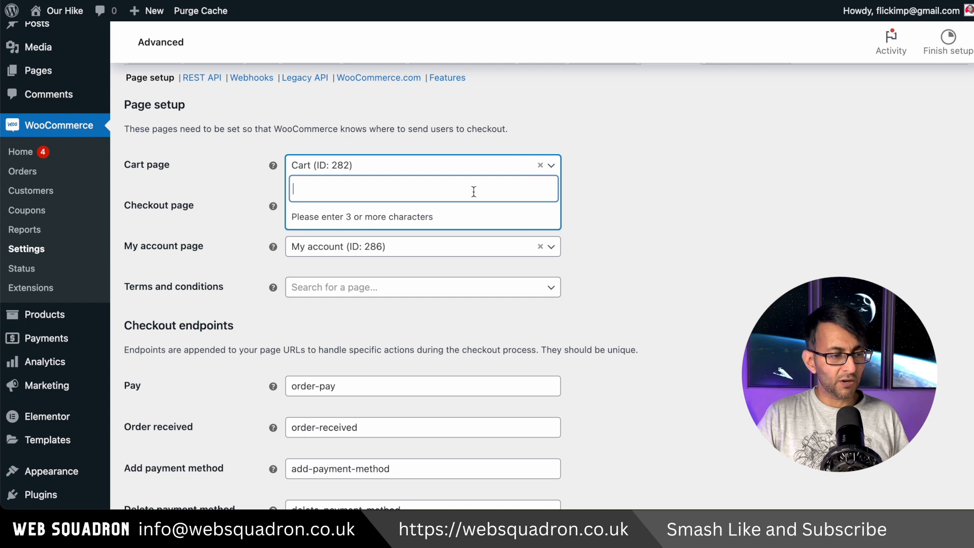
type("cart")
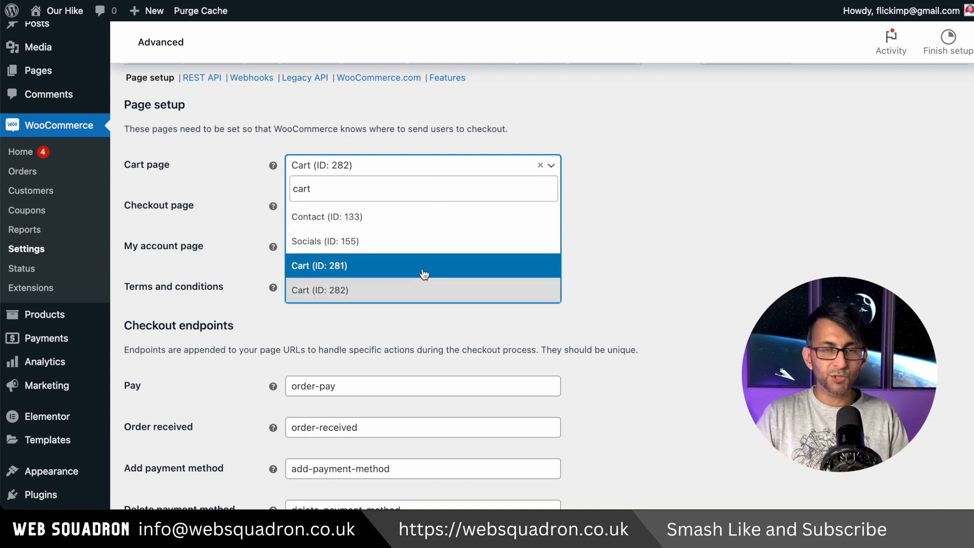
left_click(628, 259)
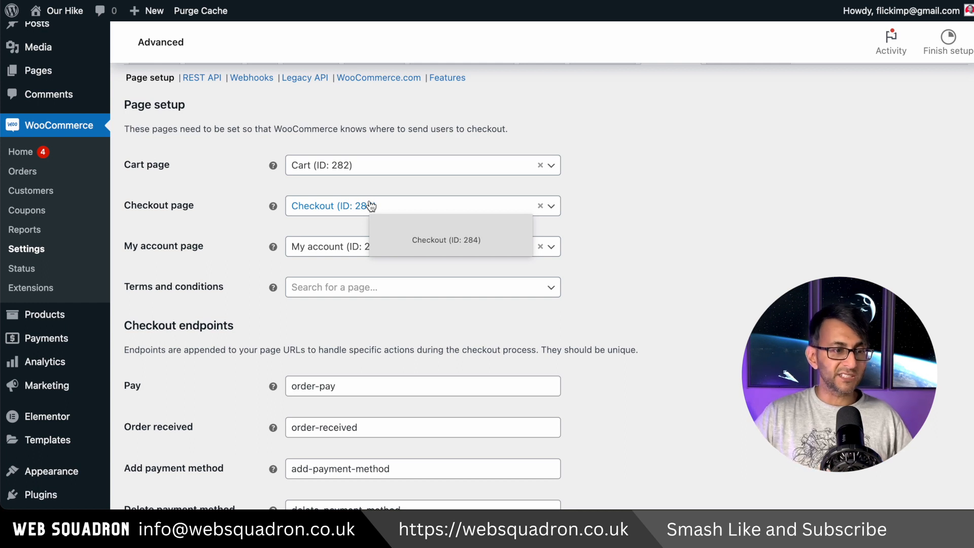
Step: Assign Terms & Conditions (ID: 288) as the terms and conditions page and save the advanced settings
left_click(546, 288)
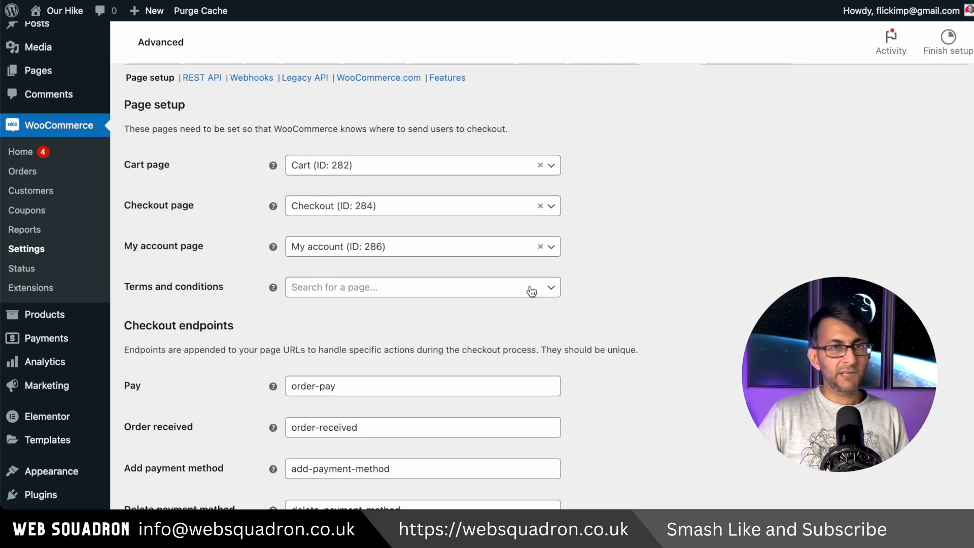
left_click(530, 289)
type("terms")
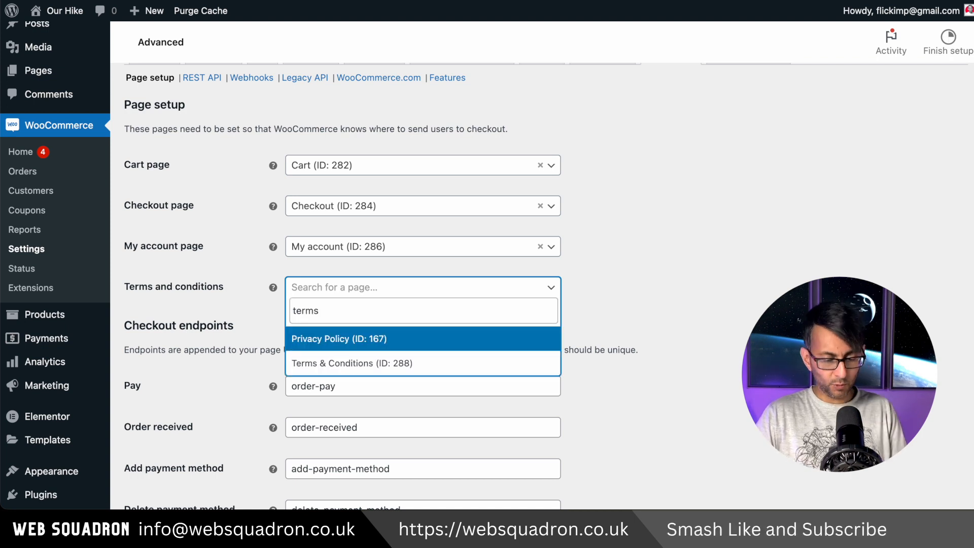
left_click(467, 367)
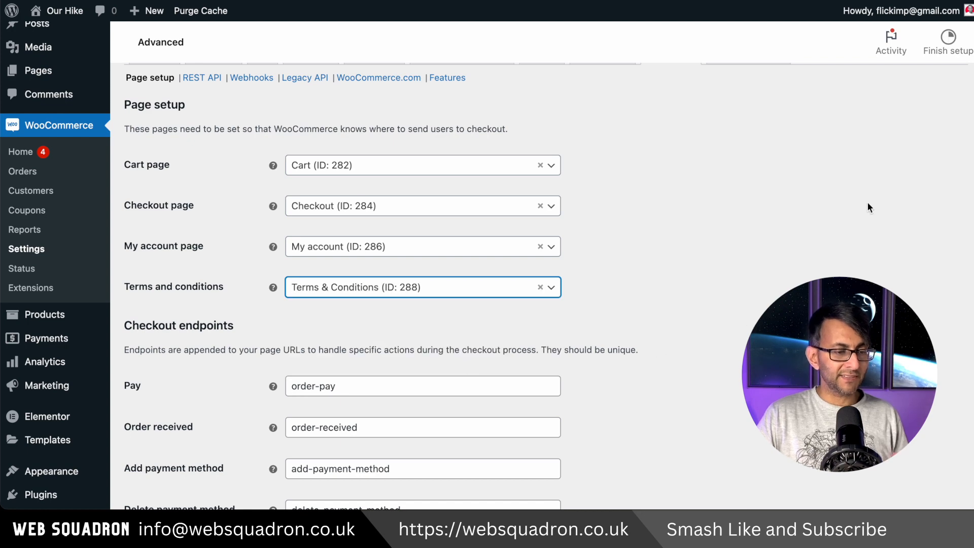
scroll(964, 105, "down", 2)
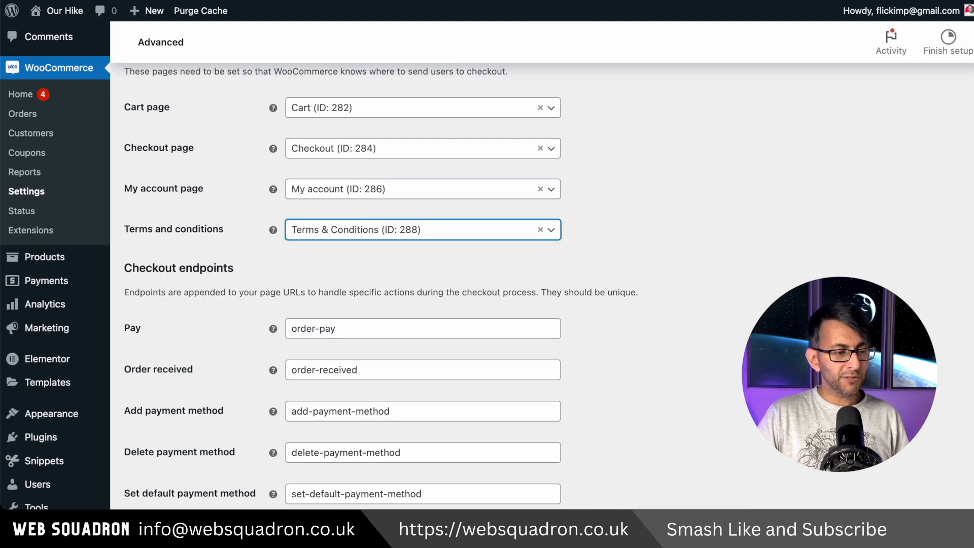
scroll(398, 400, "down", 1)
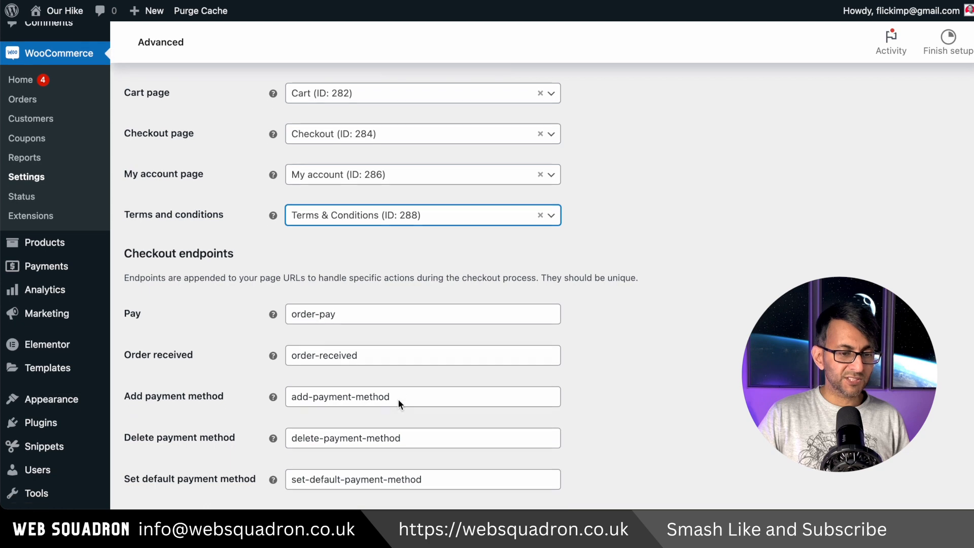
scroll(398, 399, "down", 5)
scroll(400, 394, "down", 6)
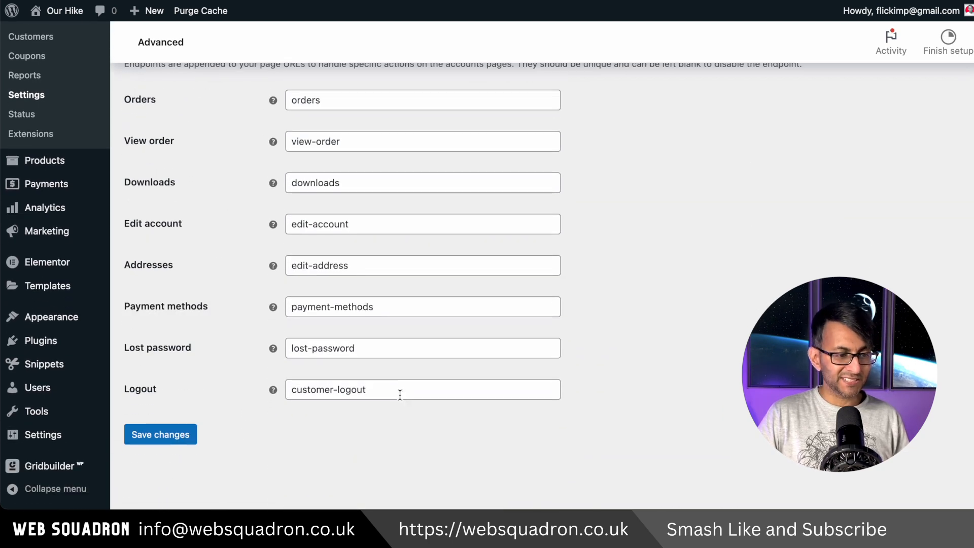
left_click(182, 440)
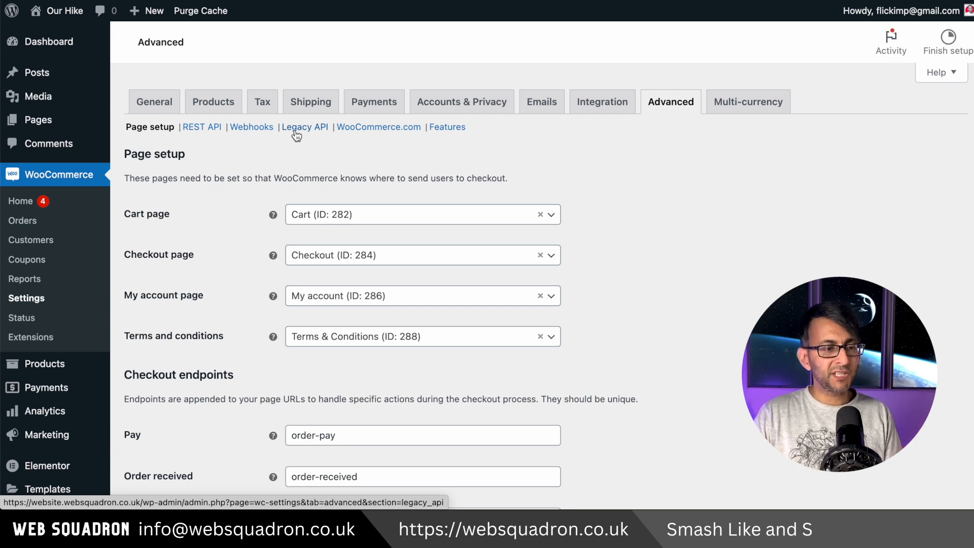
Step: View the Legacy API and REST API sections of the advanced settings and return to Page setup
left_click(296, 130)
left_click(200, 128)
left_click(159, 130)
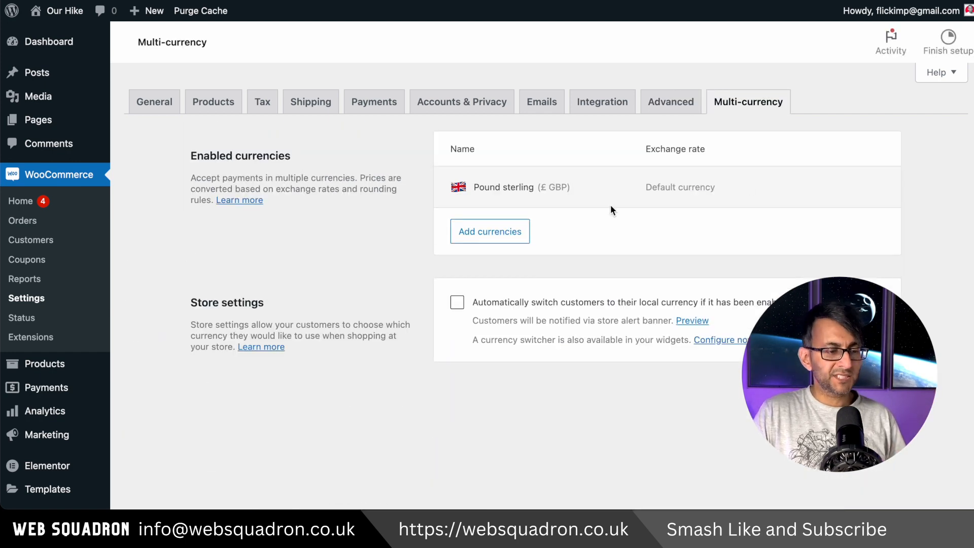
Step: Add Euro (€ EUR) to the store's enabled currencies in the multi-currency settings
left_click(514, 237)
type("Euro")
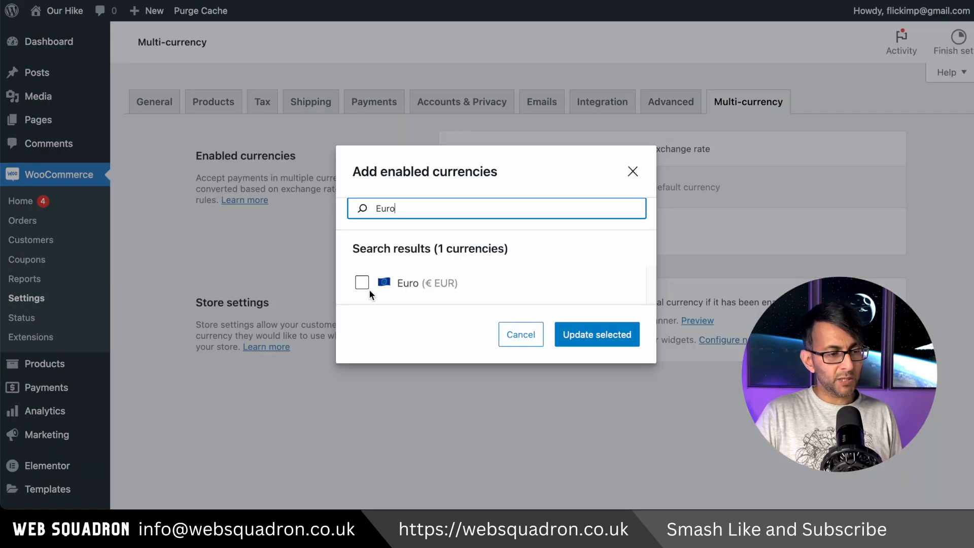
left_click(361, 283)
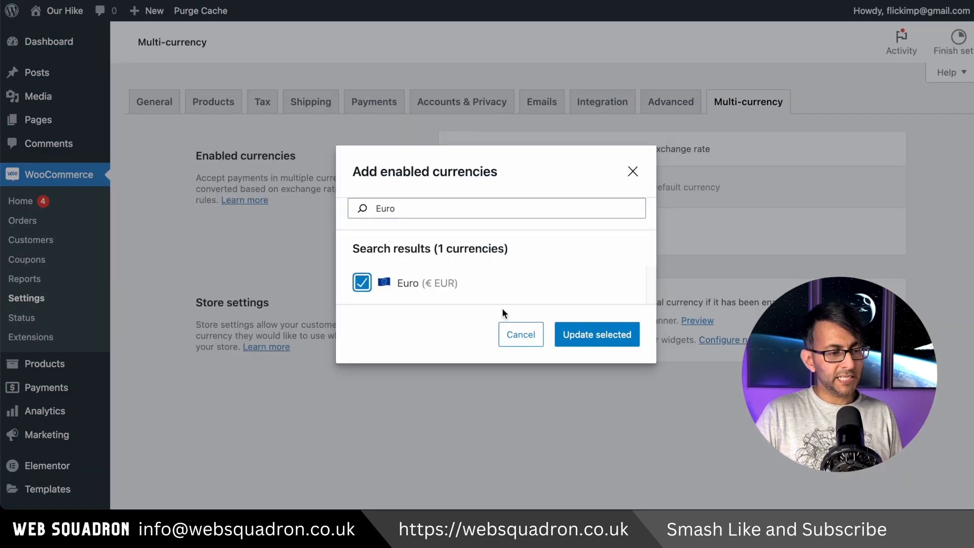
left_click(605, 343)
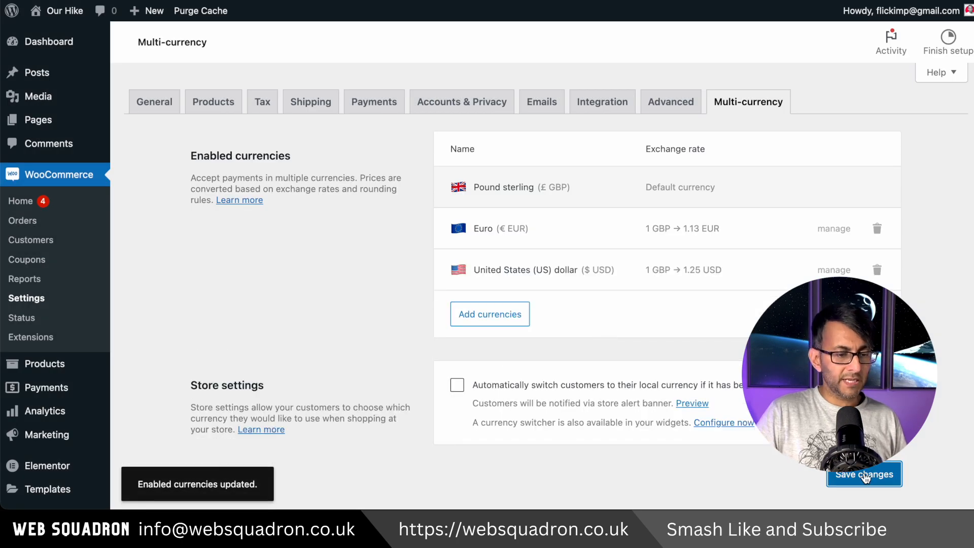
left_click(865, 476)
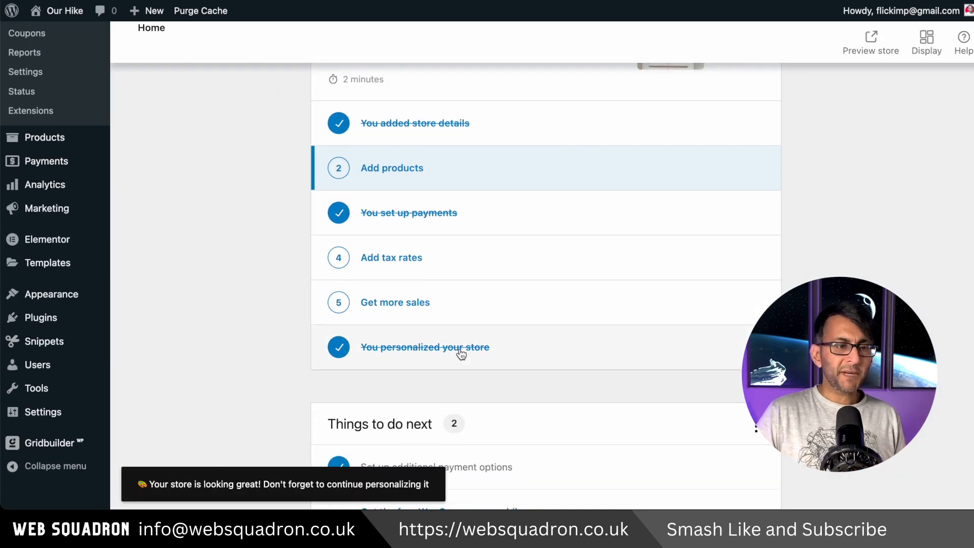
Step: Complete the "Get more sales" setup task with the Pinterest for WooCommerce extension and return to the store setup checklist
scroll(457, 340, "up", 1)
scroll(429, 272, "up", 2)
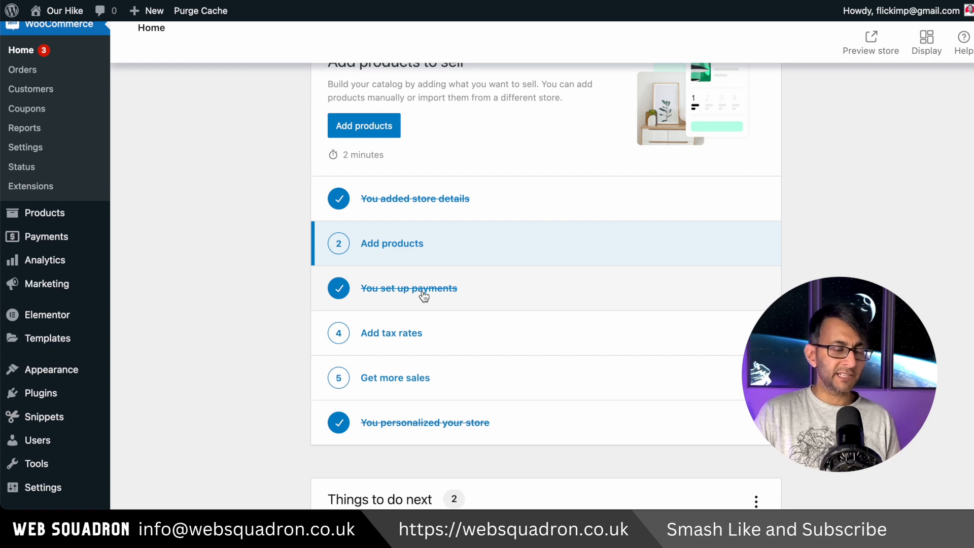
left_click(446, 380)
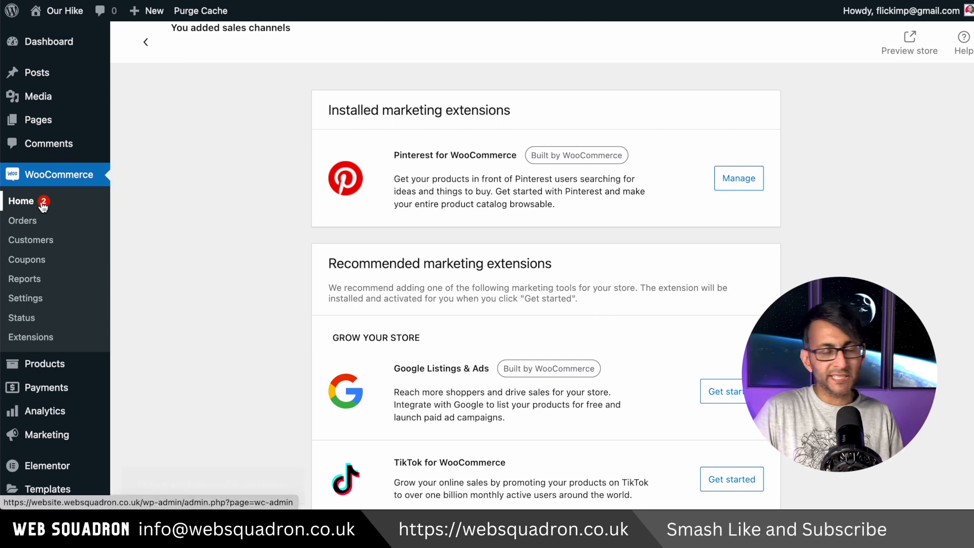
left_click(40, 206)
Step: Complete the tax rates task by choosing not to charge sales tax, and view the Add products task
left_click(429, 206)
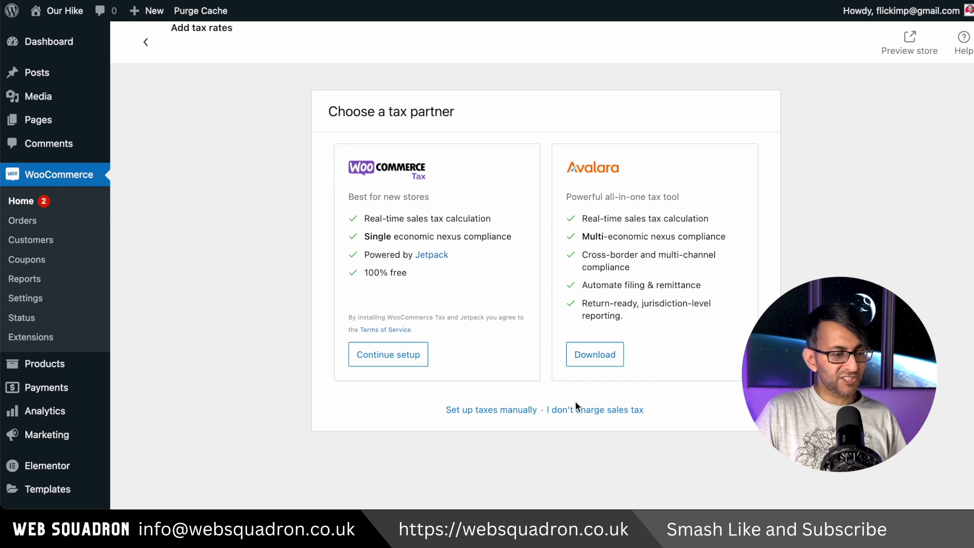
left_click(568, 414)
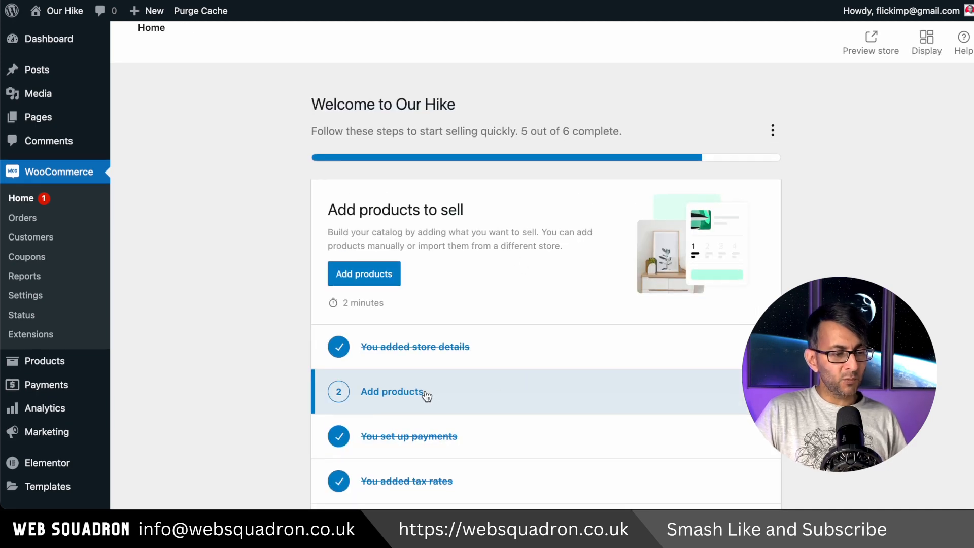
left_click(426, 396)
left_click(38, 203)
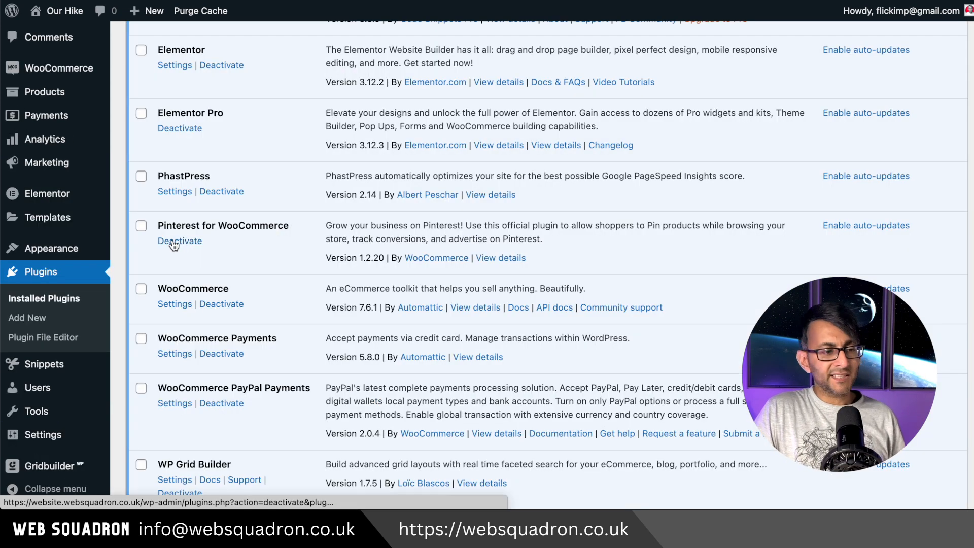
Step: Deactivate the Pinterest for WooCommerce plugin and delete it together with its data
left_click(173, 242)
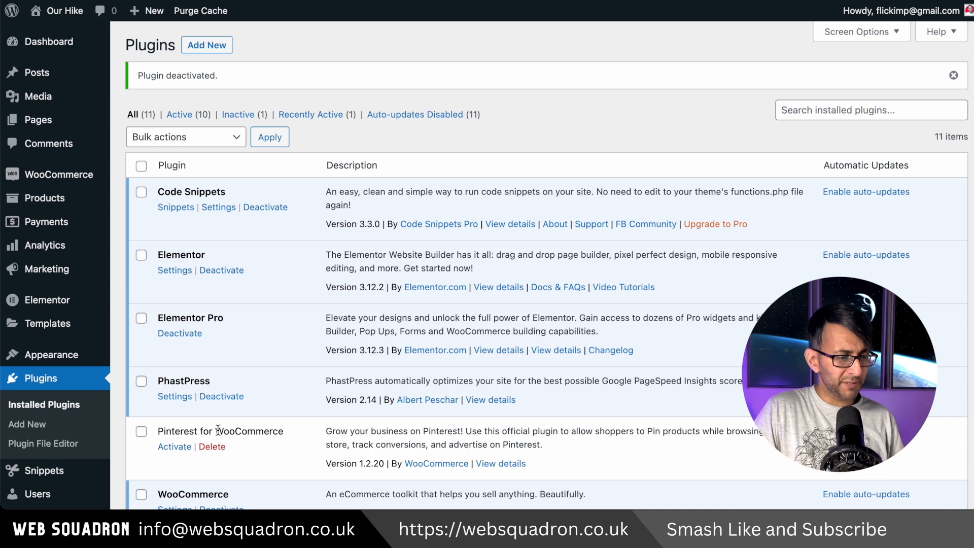
left_click(212, 446)
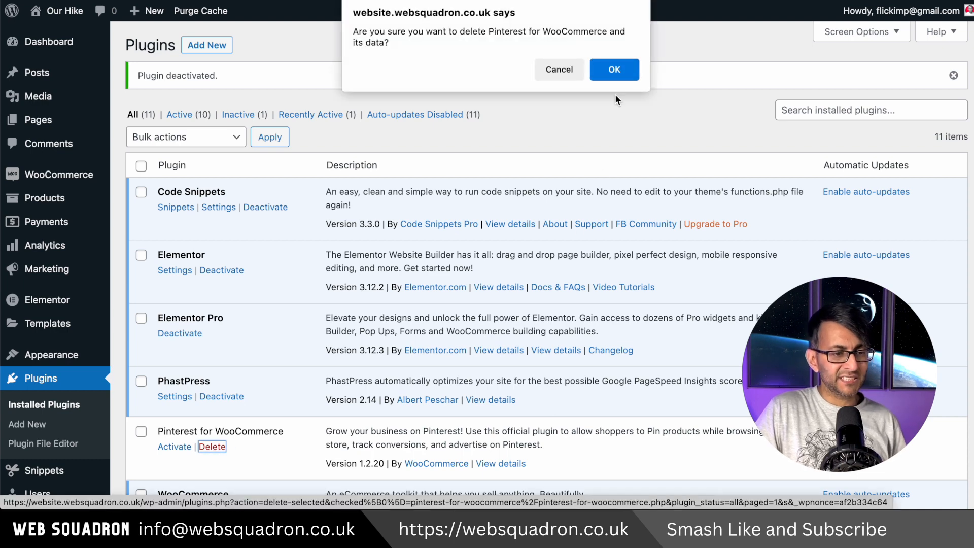
left_click(614, 70)
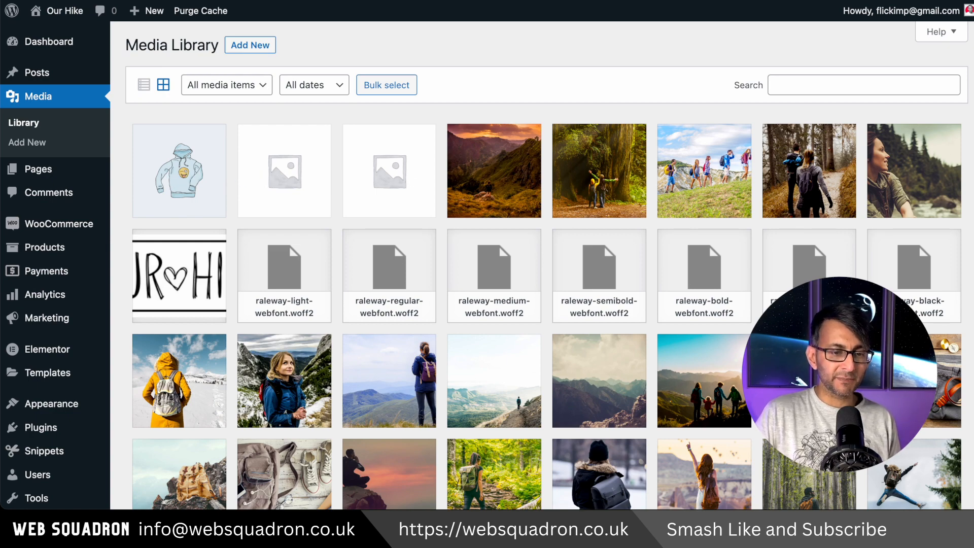
Step: Browse the media library for the backpack product images and open the attachment details of Bag8.webp
scroll(546, 265, "down", 2)
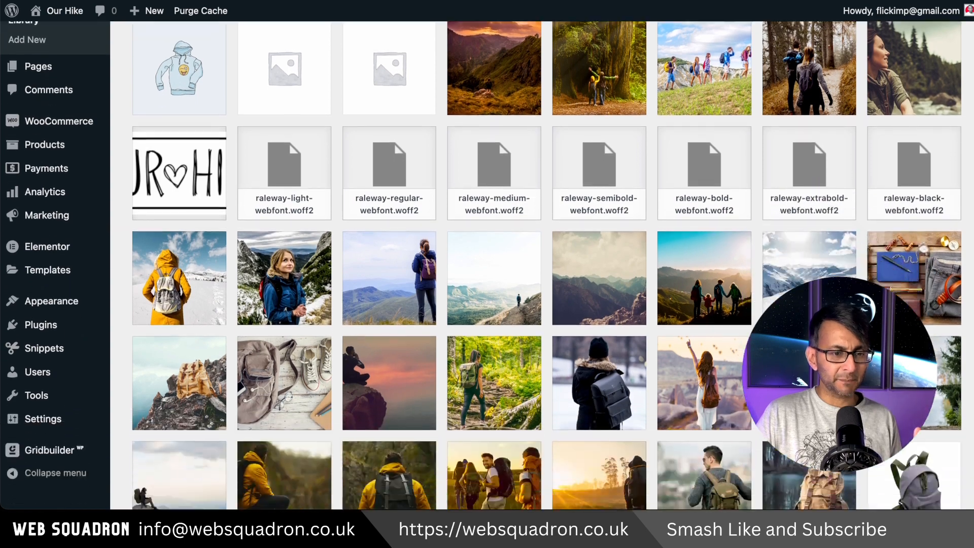
scroll(546, 265, "down", 7)
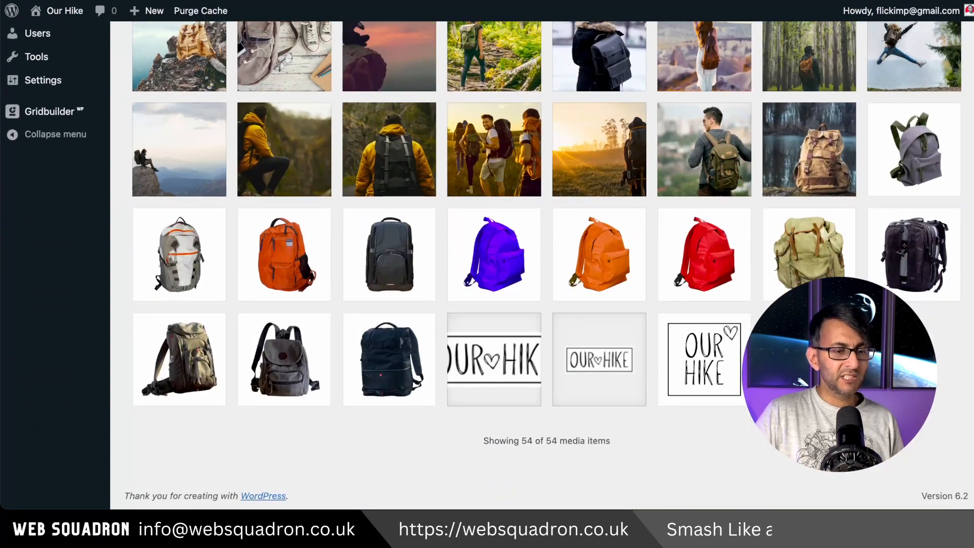
left_click(905, 145)
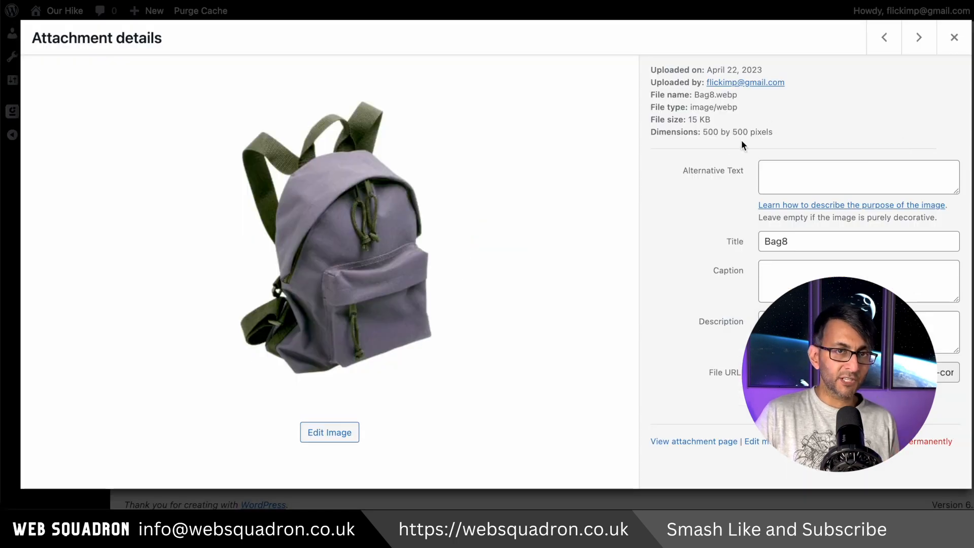
Step: Page through the attachment details from Bag8.webp to Bag6-purple.webp and go back to Bag7.webp
left_click(919, 40)
left_click(919, 40)
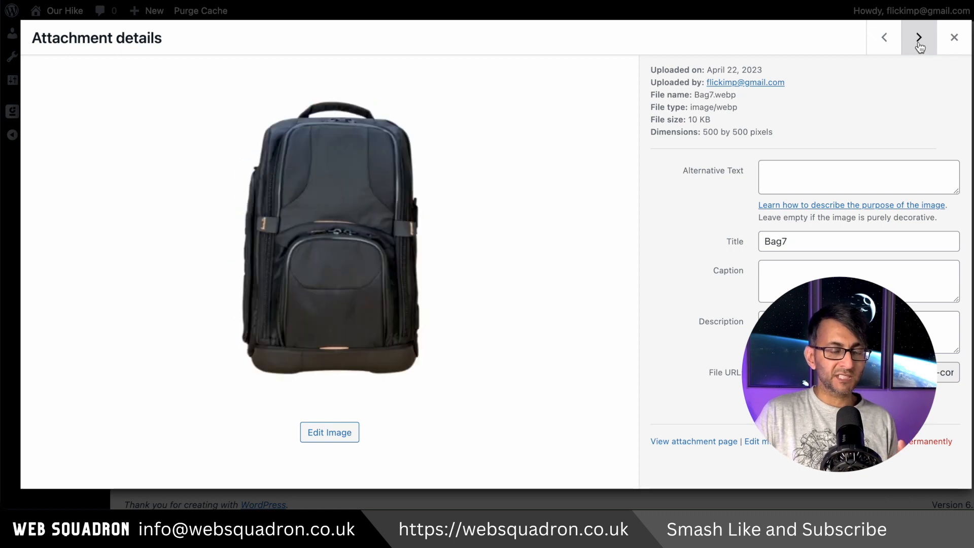
left_click(919, 40)
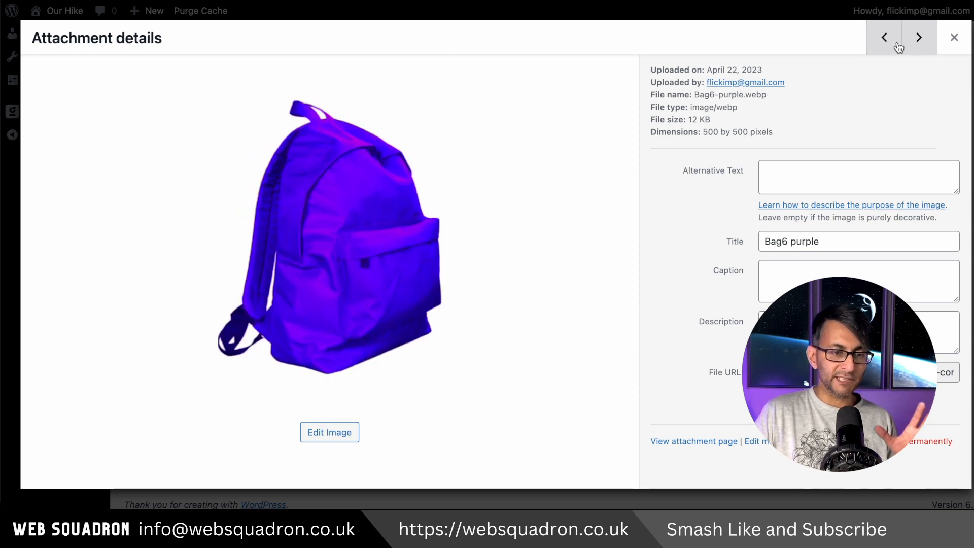
left_click(898, 45)
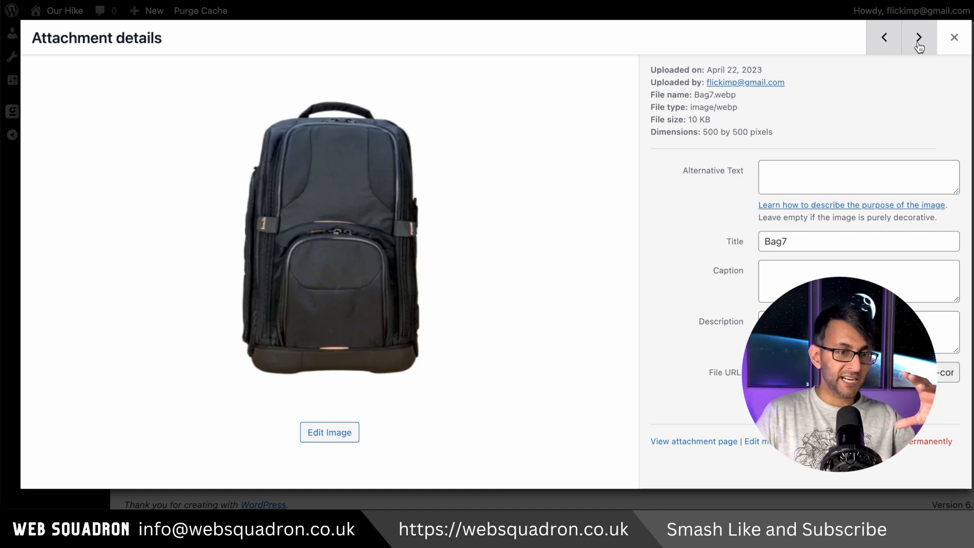
Step: Try the crop function on Bag7.webp in the image editor and cancel the edit
left_click(337, 439)
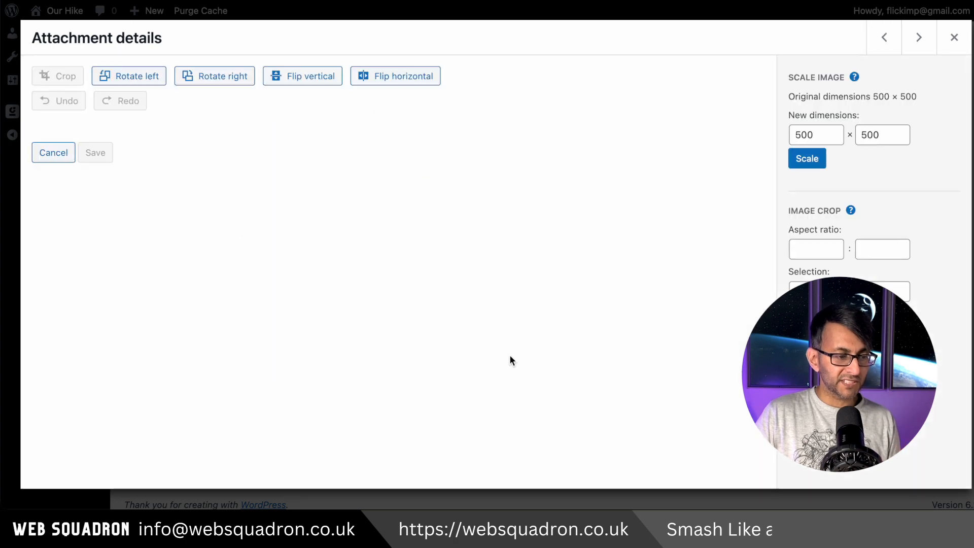
left_click(62, 81)
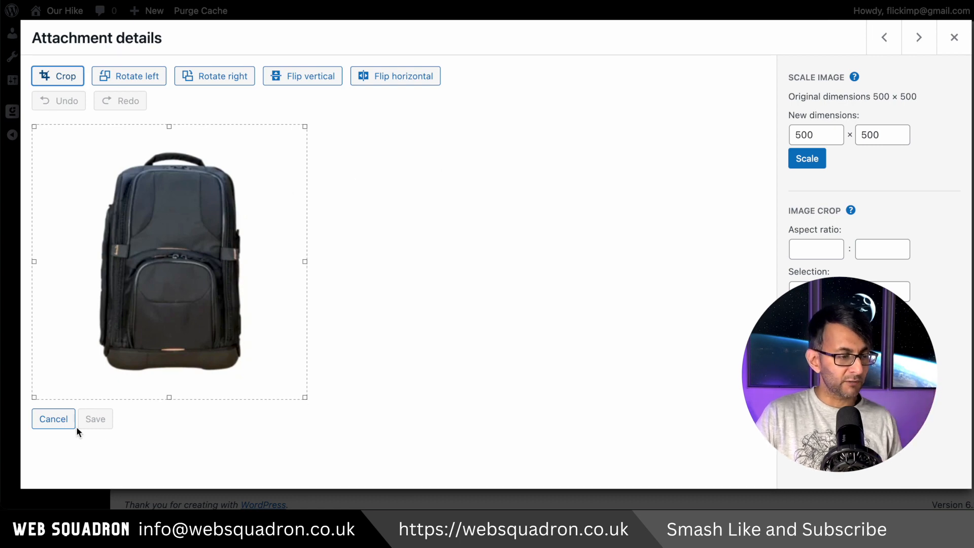
left_click(56, 423)
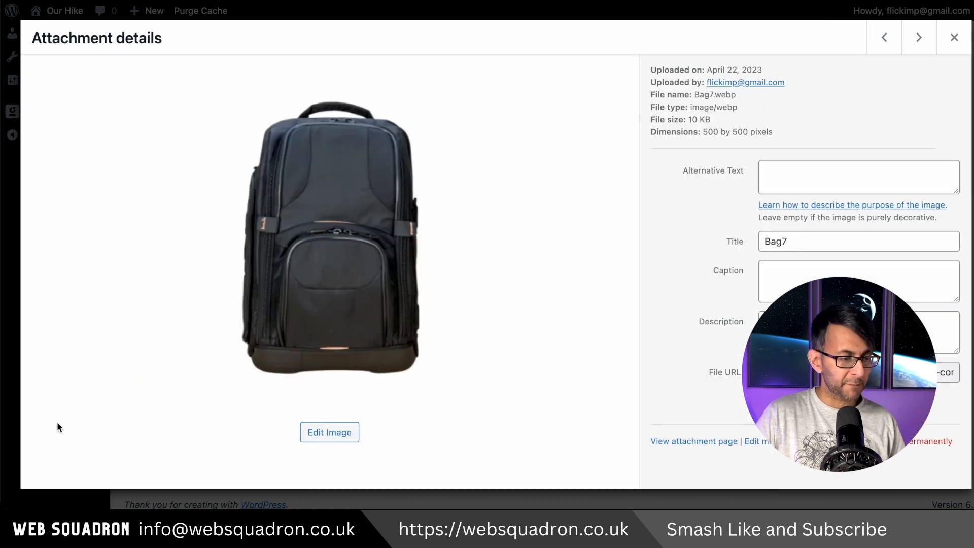
Step: View the purple, orange and red Bag6 images in the attachment details, and close the details view
left_click(915, 41)
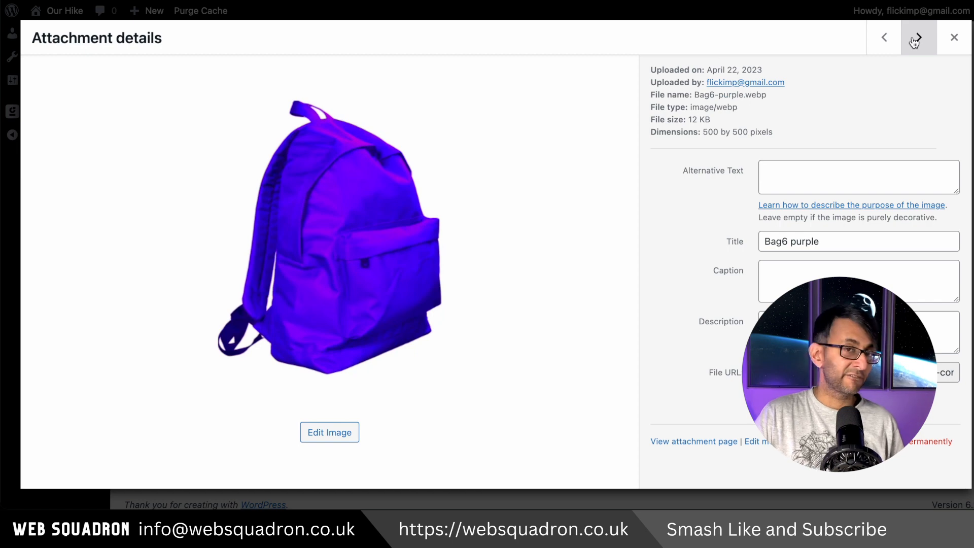
left_click(915, 41)
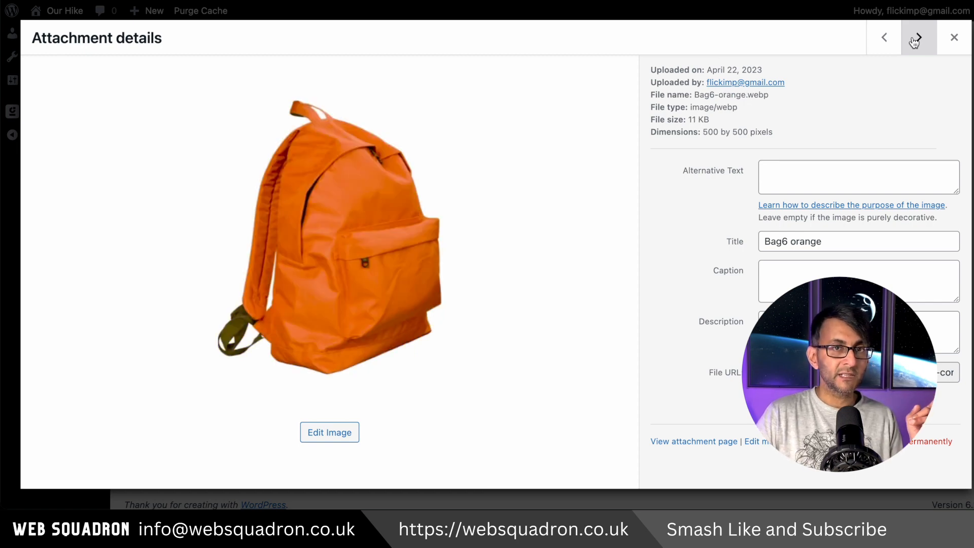
left_click(915, 40)
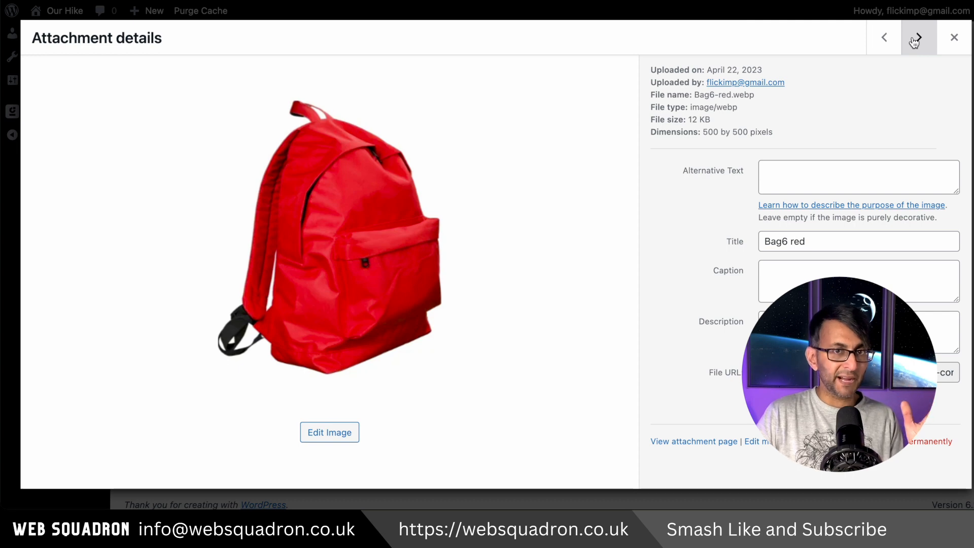
left_click(884, 38)
left_click(884, 38)
left_click(953, 37)
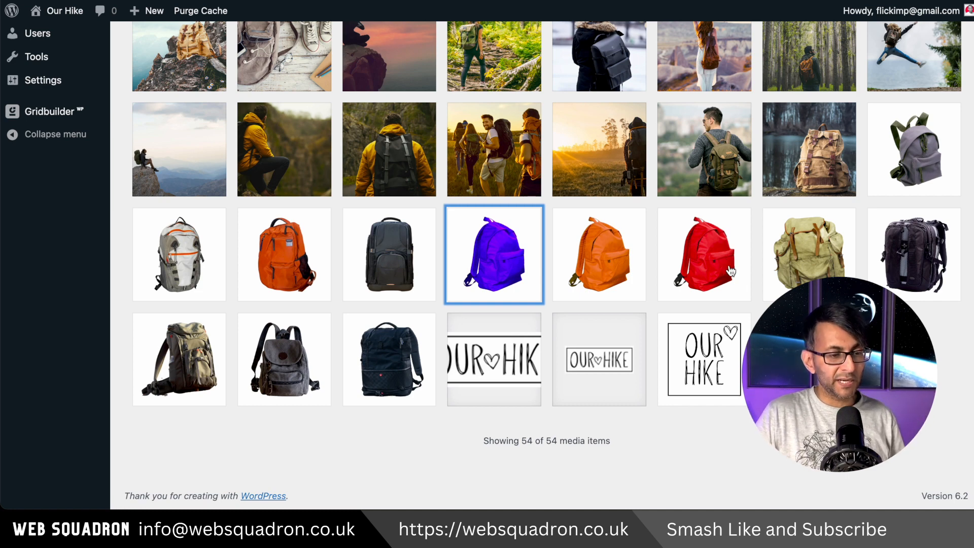
Step: View the attachment details of Bag9.webp and Bag7.webp, and return to the media library
scroll(729, 265, "up", 1)
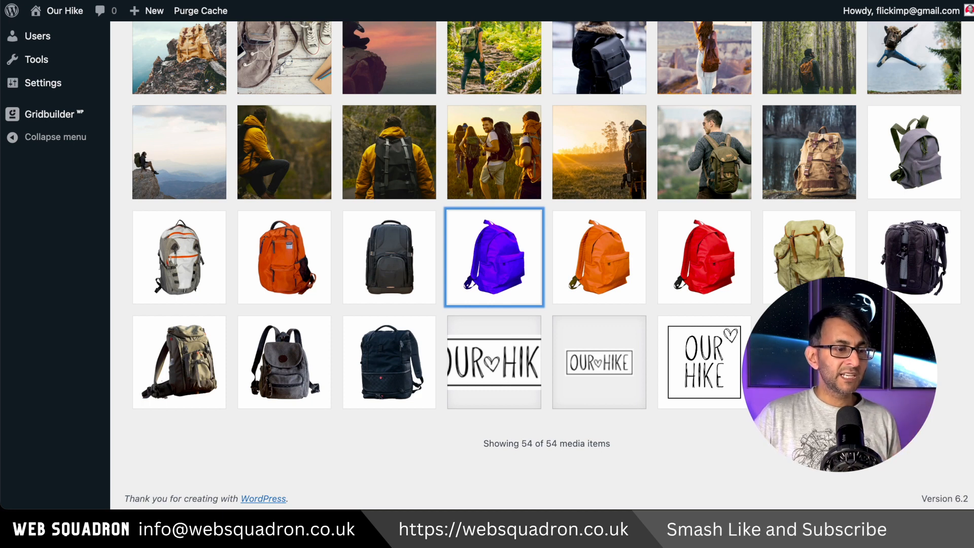
left_click(255, 270)
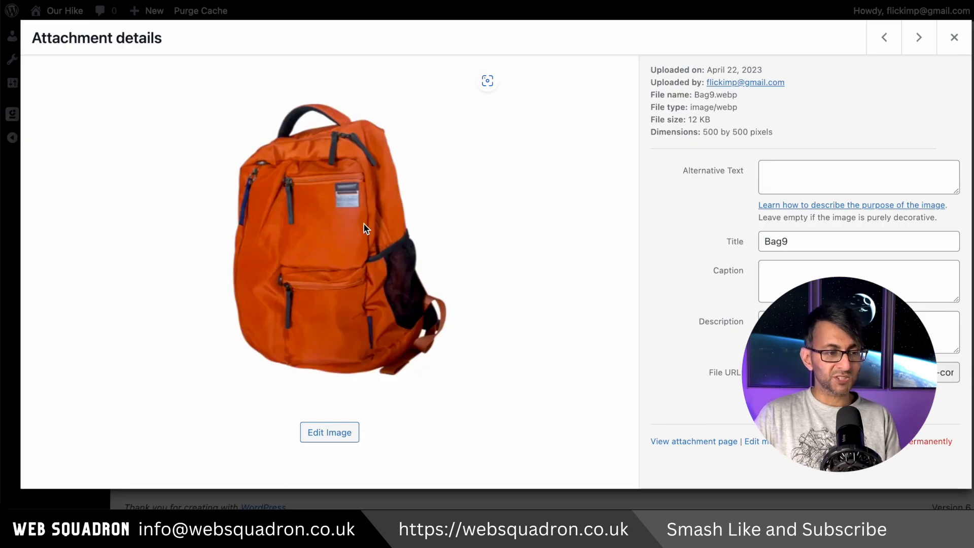
left_click(919, 39)
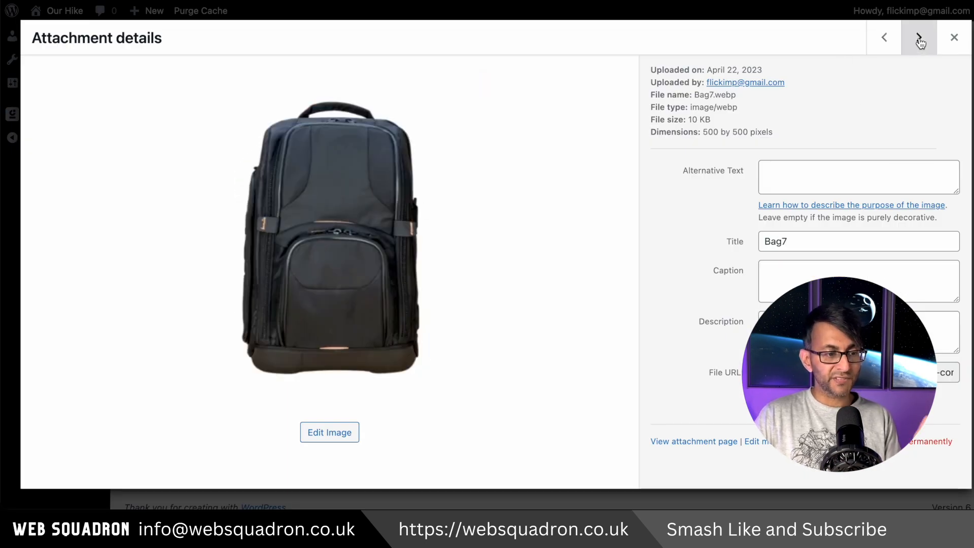
left_click(882, 43)
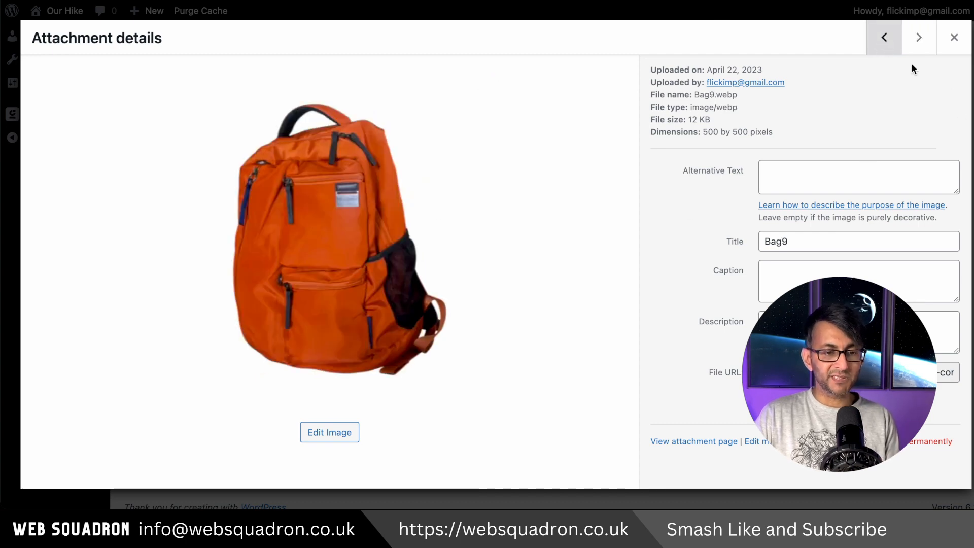
left_click(919, 42)
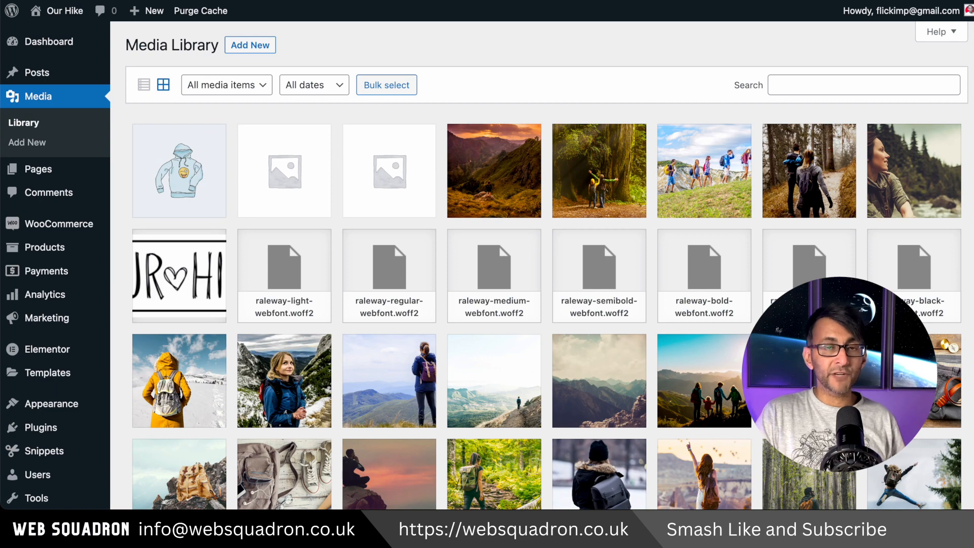
Step: Add the product categories Rucksack, Backpack and Casual to the store
mouse_move(37, 254)
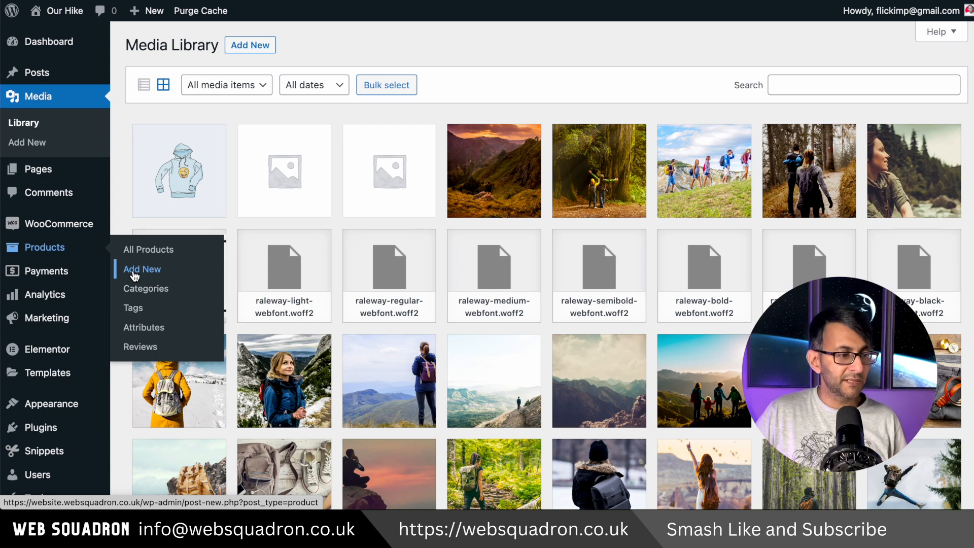
left_click(130, 287)
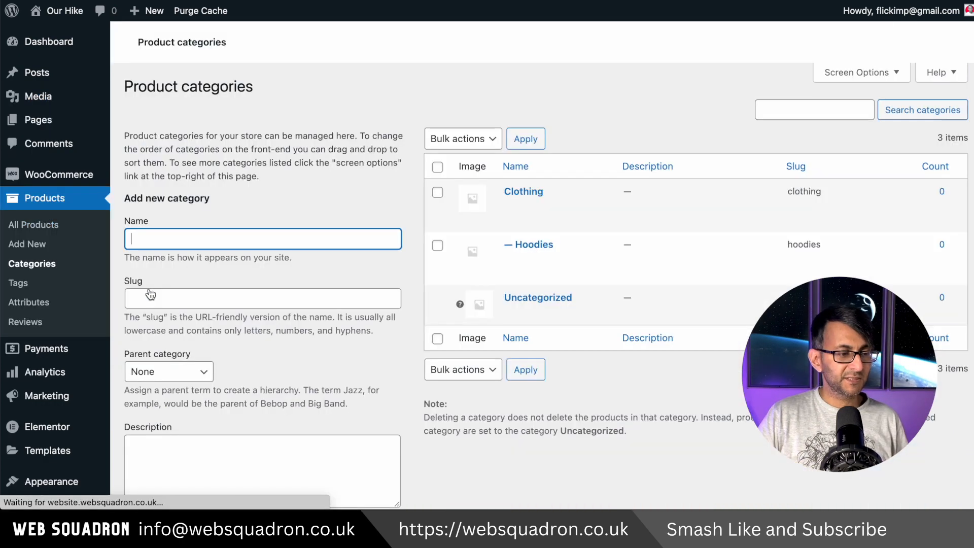
type("Rucksacks")
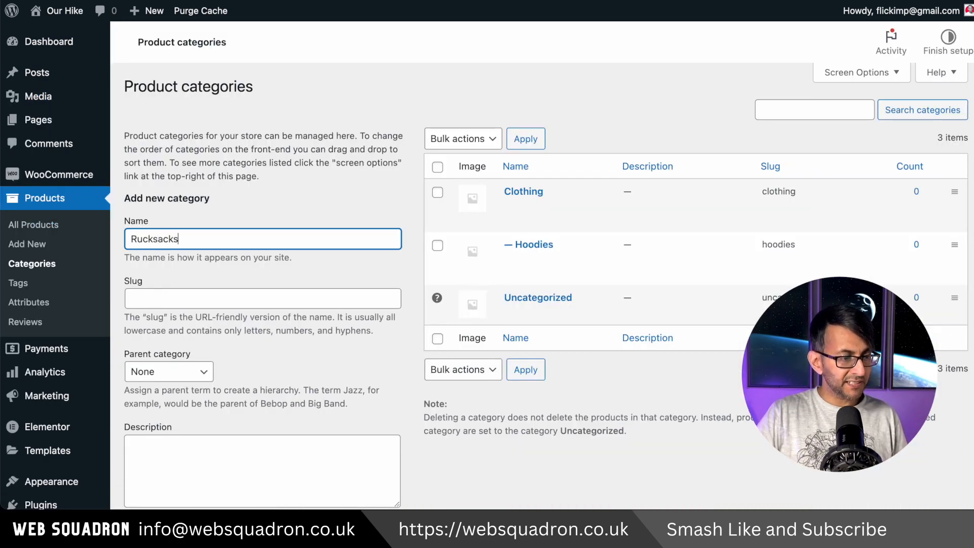
key("Return")
type("Backpack")
key("Return")
scroll(544, 287, "down", 3)
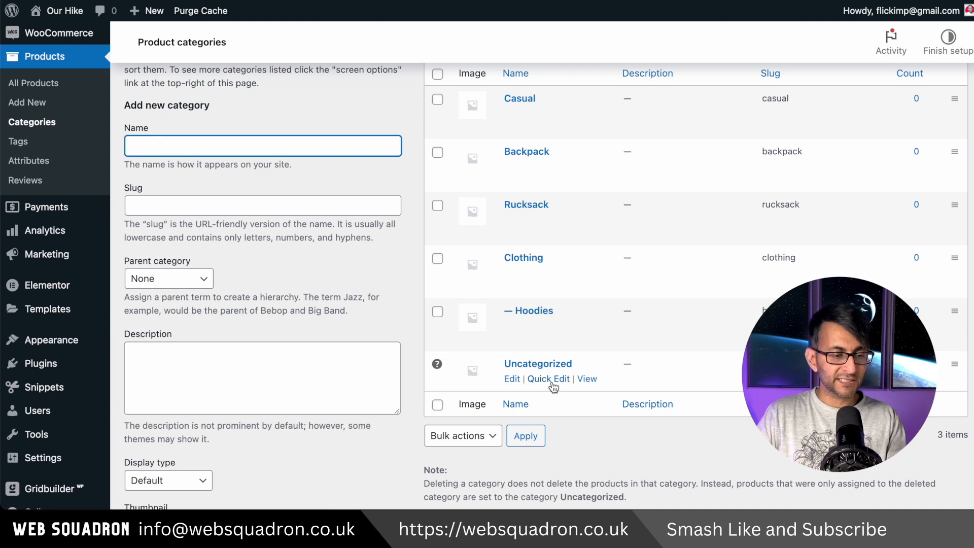
Step: Delete the Hoodies and Clothing product categories
left_click(591, 325)
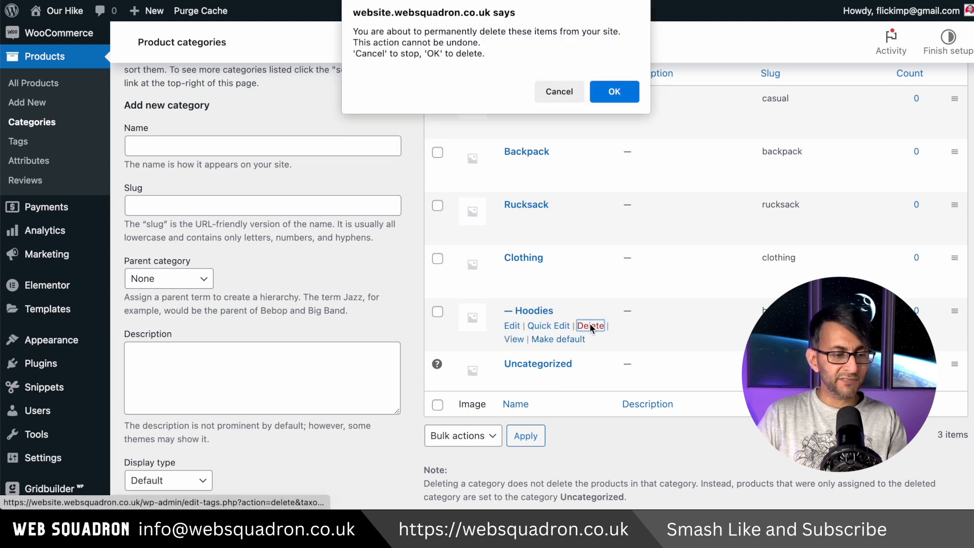
left_click(615, 93)
scroll(576, 273, "down", 1)
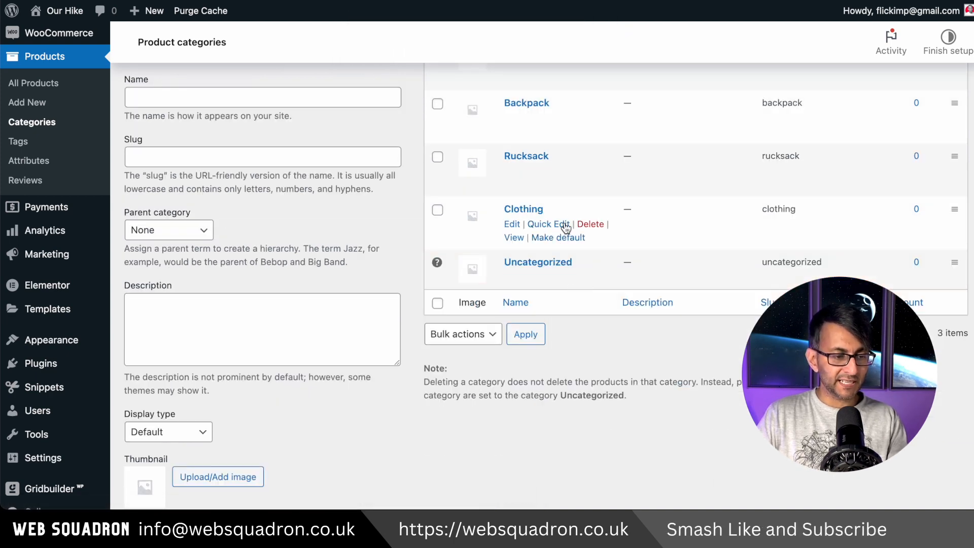
left_click(590, 224)
left_click(615, 90)
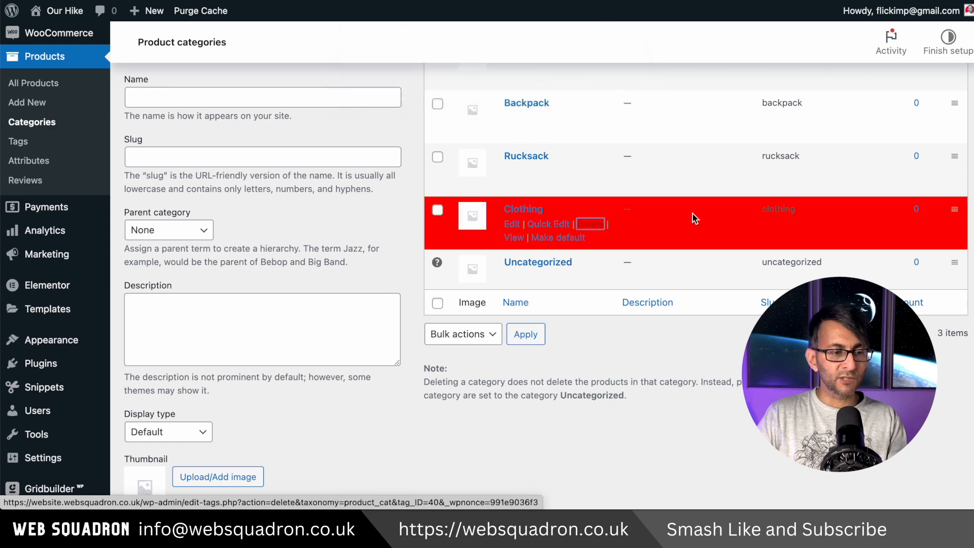
scroll(238, 237, "up", 3)
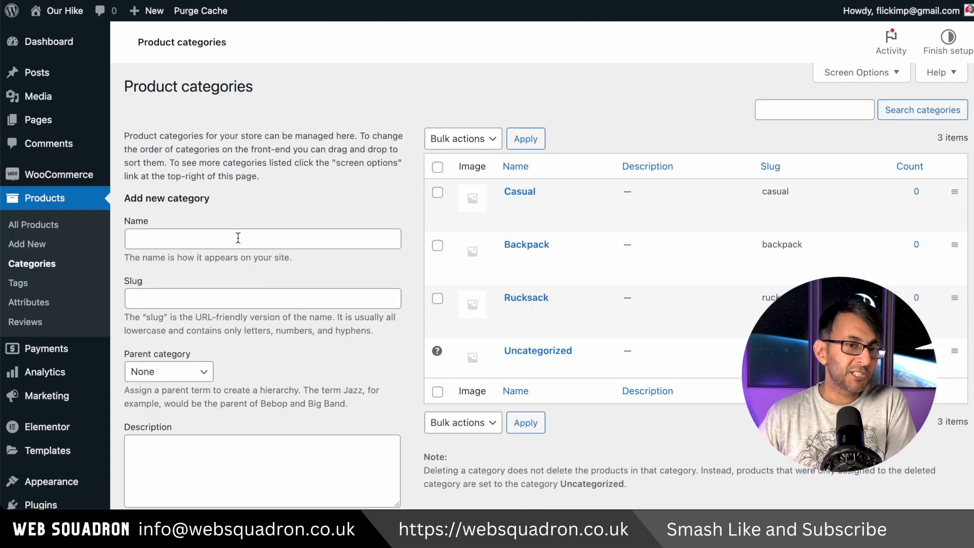
Step: Add a product category named Shoulder with Backpack as its parent category
left_click(230, 299)
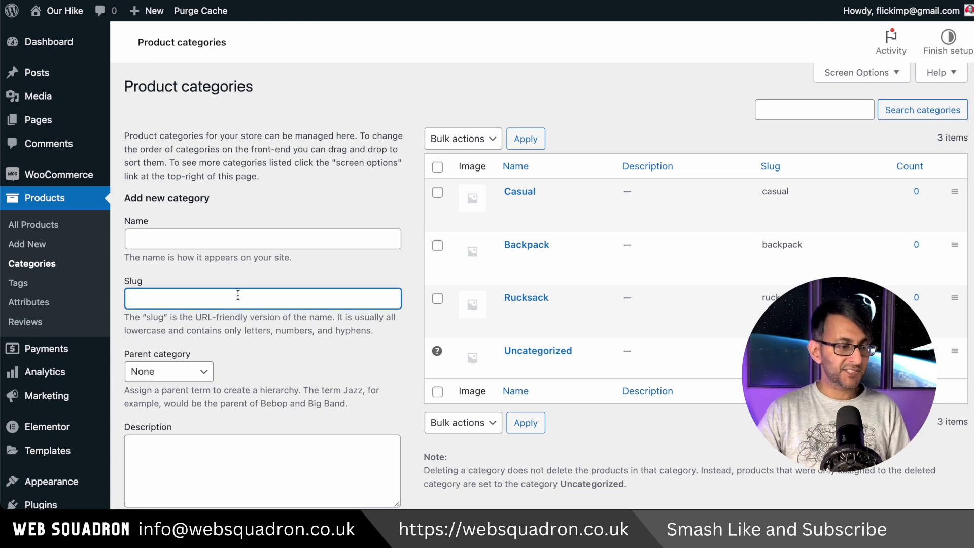
left_click(270, 238)
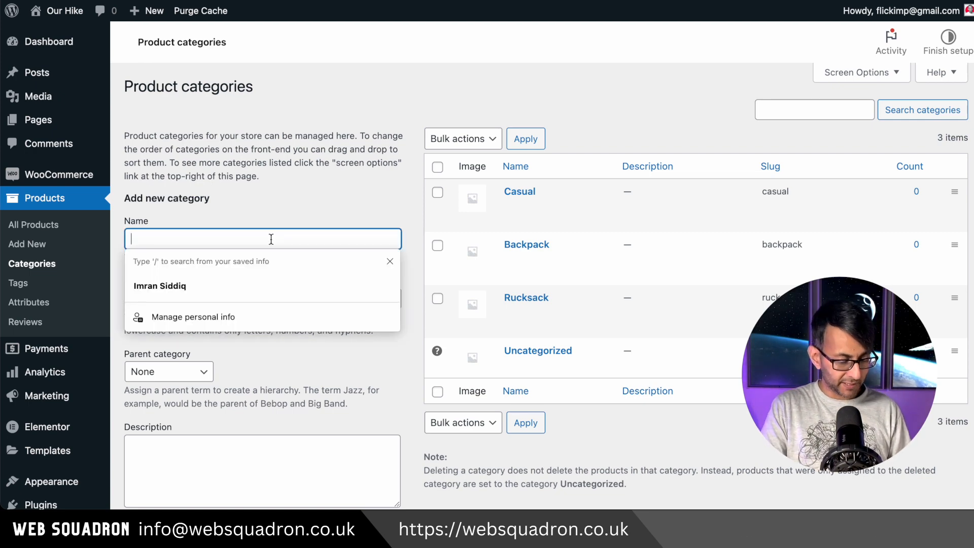
type("Shoulder")
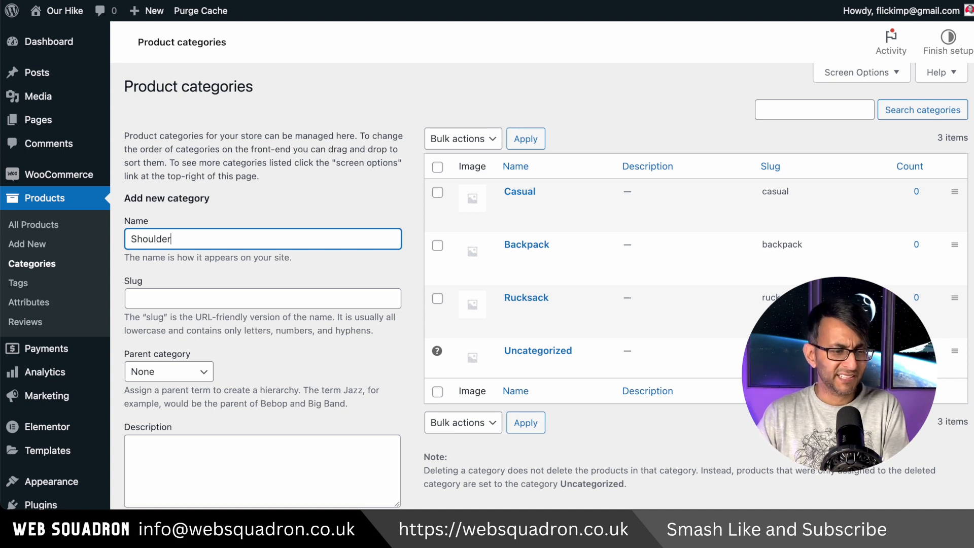
left_click(172, 374)
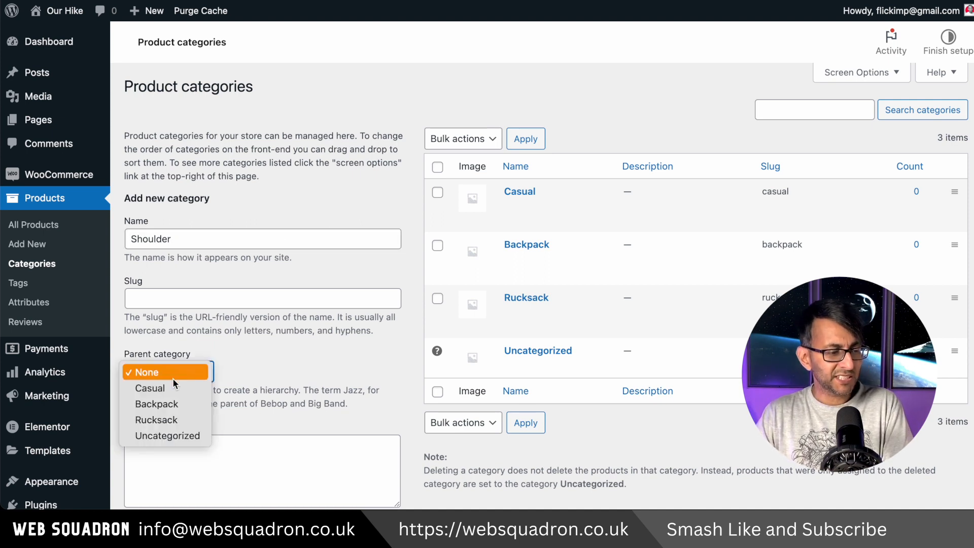
left_click(176, 403)
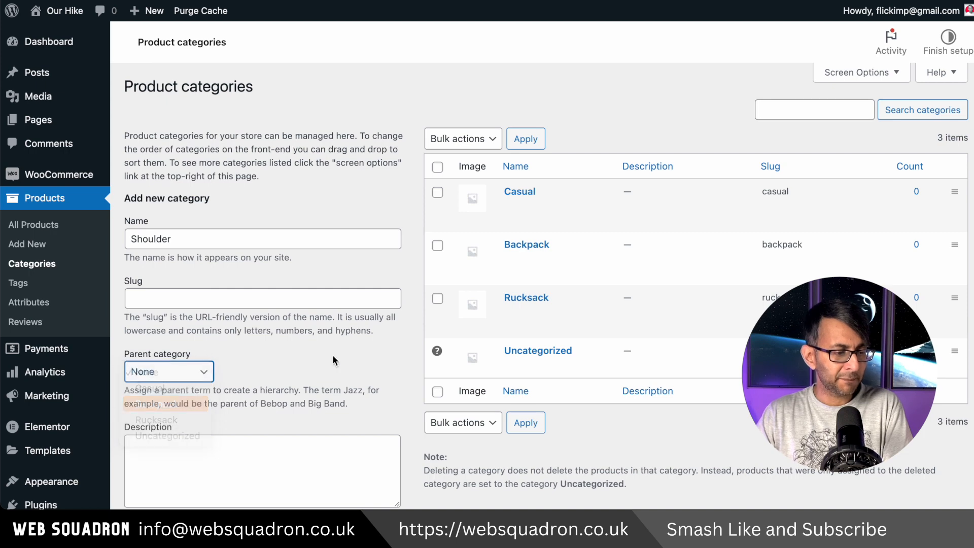
scroll(227, 309, "down", 1)
scroll(228, 309, "down", 7)
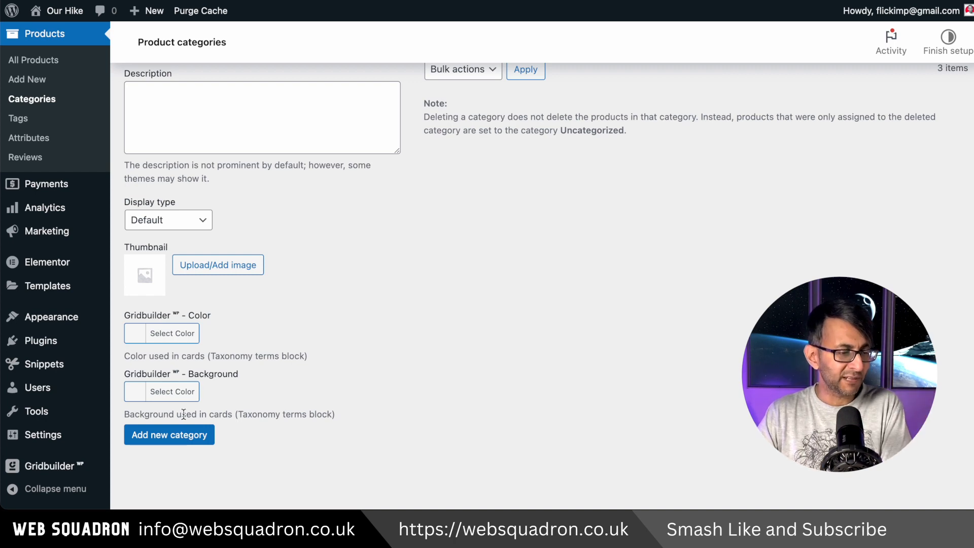
left_click(185, 439)
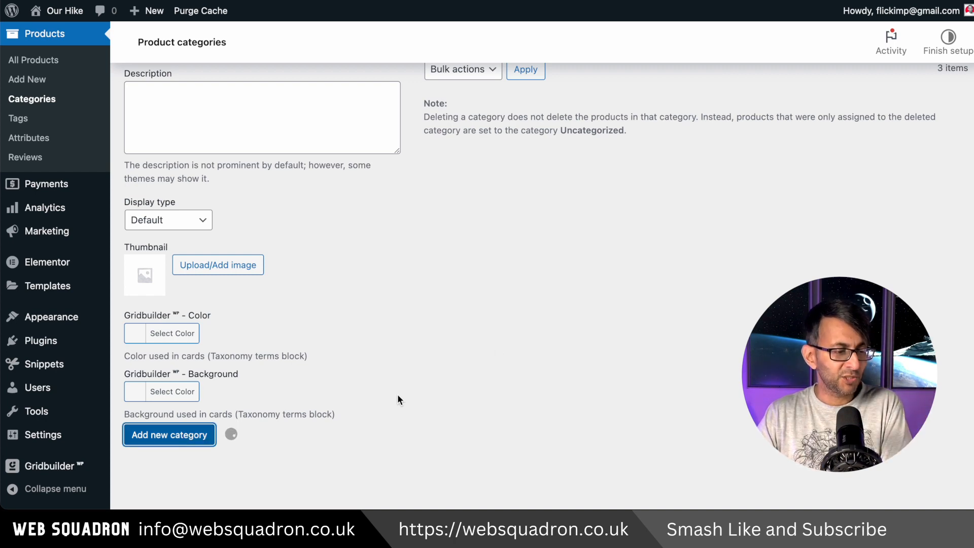
scroll(655, 234, "up", 7)
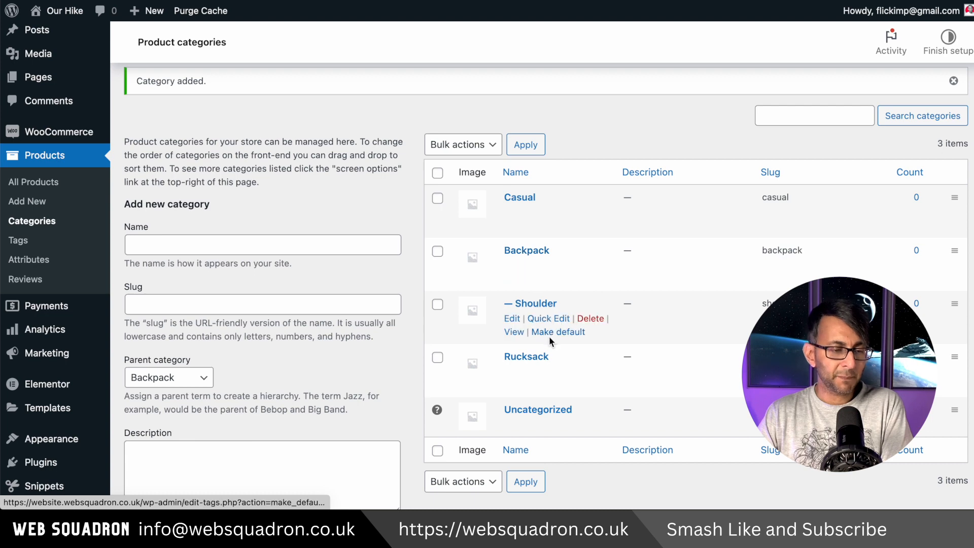
Step: Delete the Shoulder subcategory under Backpack
left_click(589, 318)
left_click(611, 94)
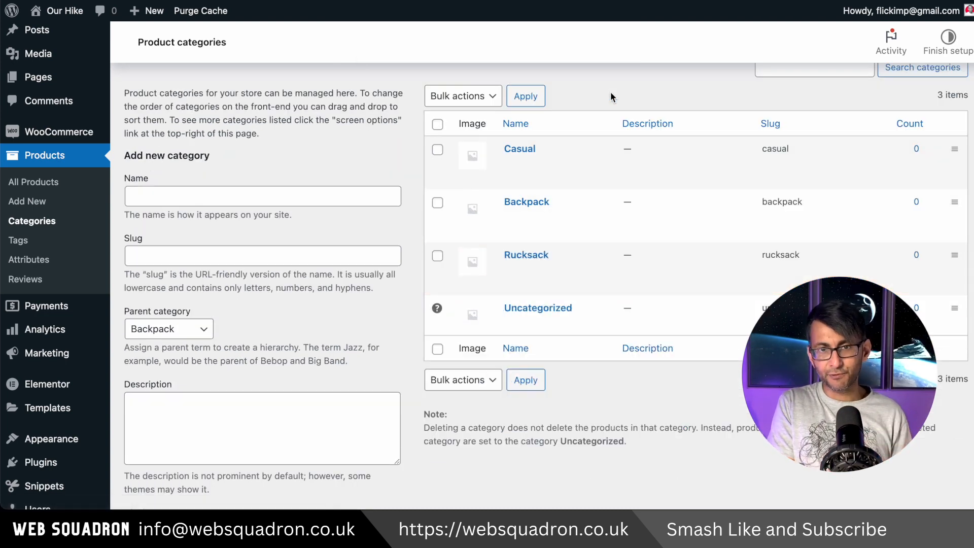
Step: Delete the existing Color product attribute
left_click(53, 261)
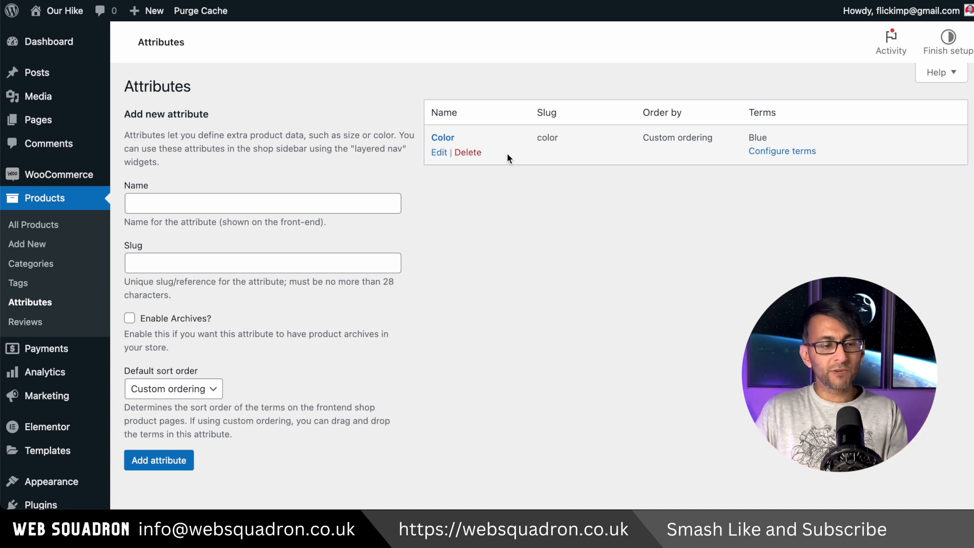
left_click(468, 152)
left_click(611, 58)
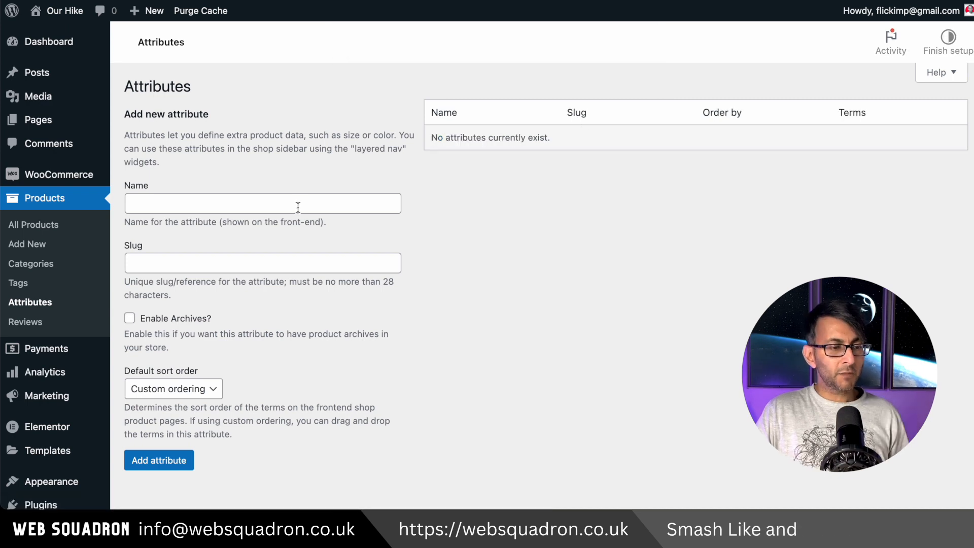
Step: Add a new product attribute named Colour with the default custom ordering
left_click(301, 205)
type("Colour")
left_click(605, 288)
left_click(313, 199)
key("Return")
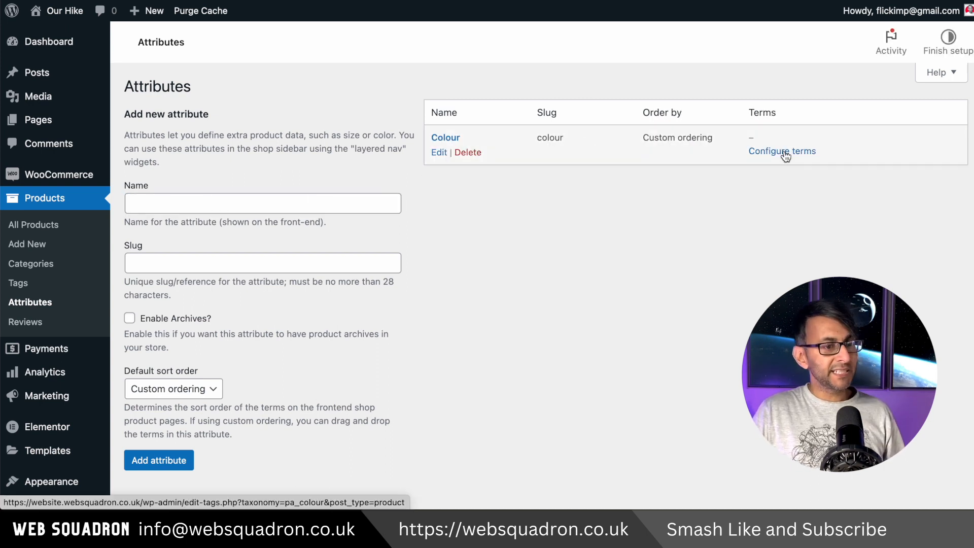
Step: Configure the Colour attribute's terms by adding Red, Purple and Orange
left_click(785, 156)
left_click(252, 225)
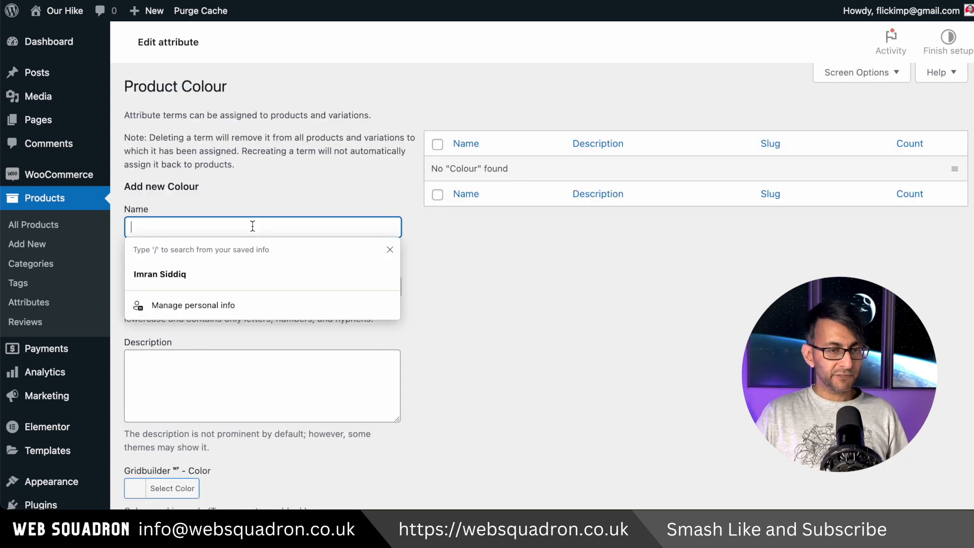
type("Red")
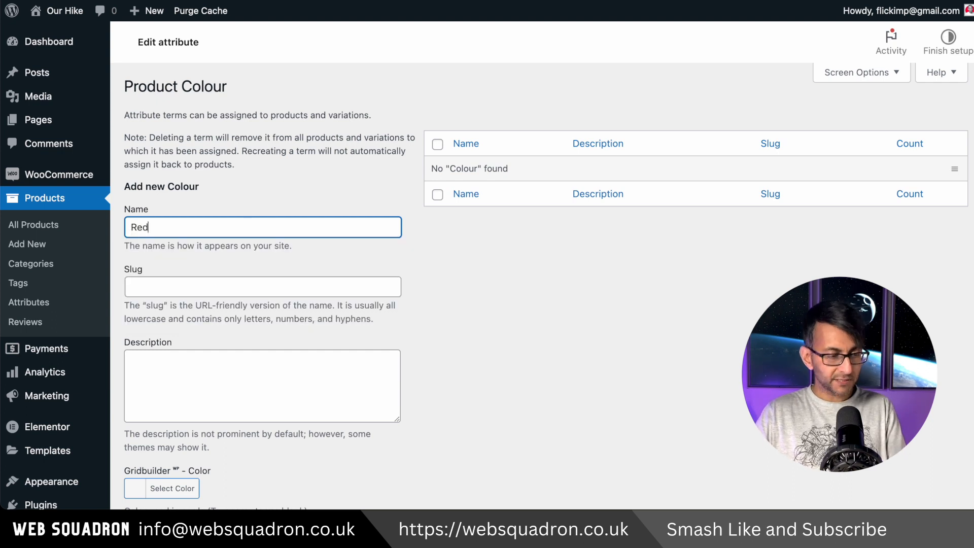
key("Return")
left_click(225, 273)
type("Purple")
key("Return")
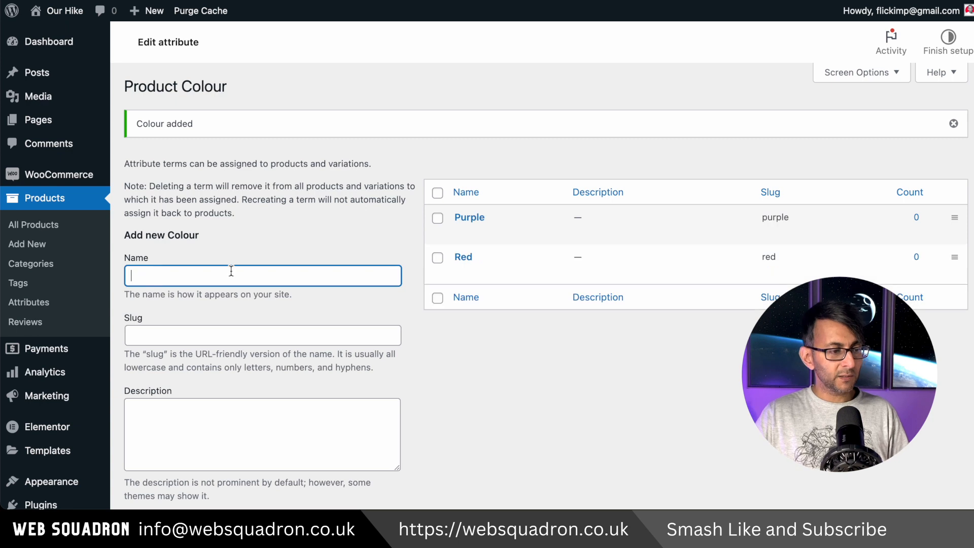
left_click(234, 273)
type("Orange")
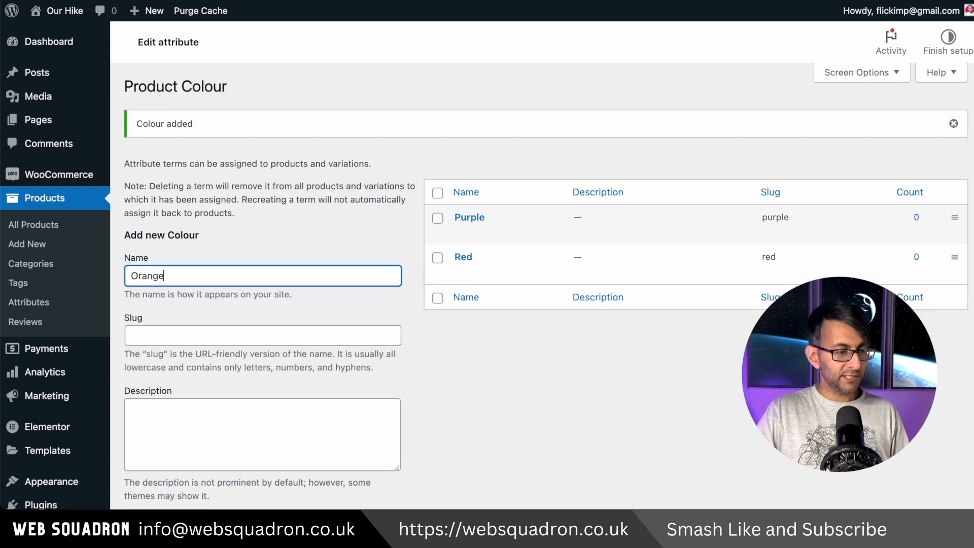
key("Return")
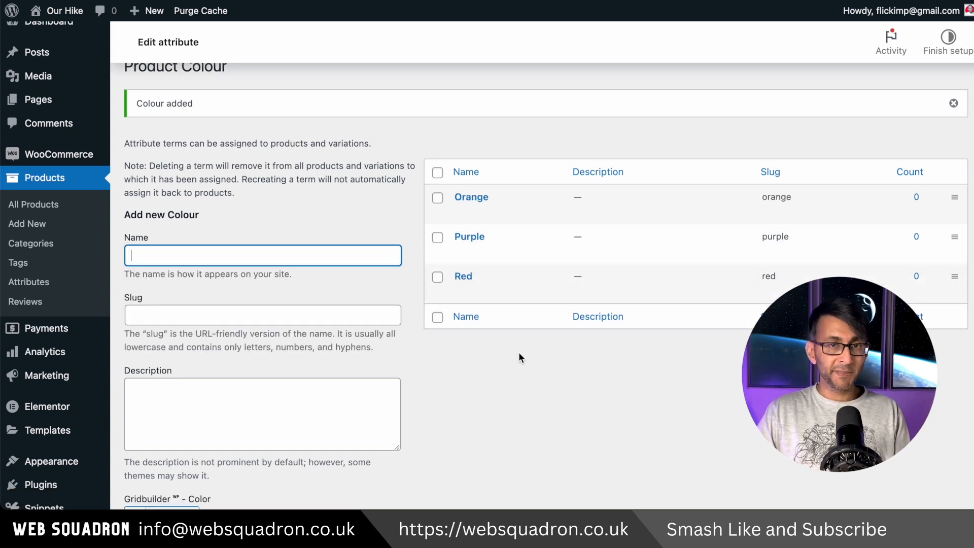